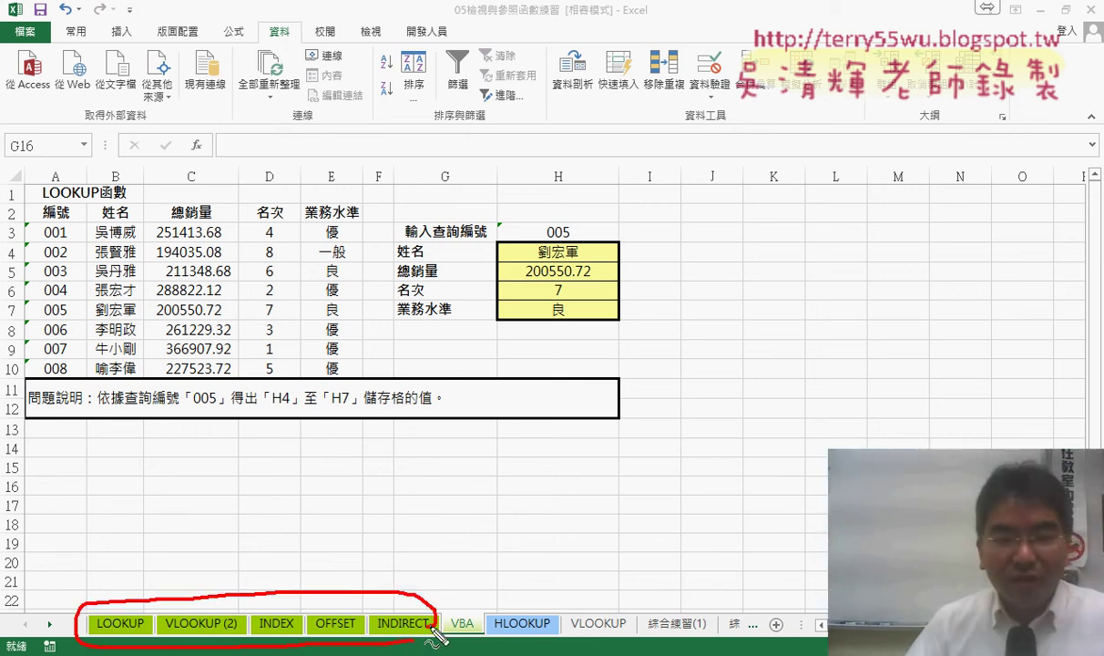
- Clear H4:H7, keeping lookup code 005 in H3, and point out the IDs in A3:A10
drag(81, 625, 409, 645)
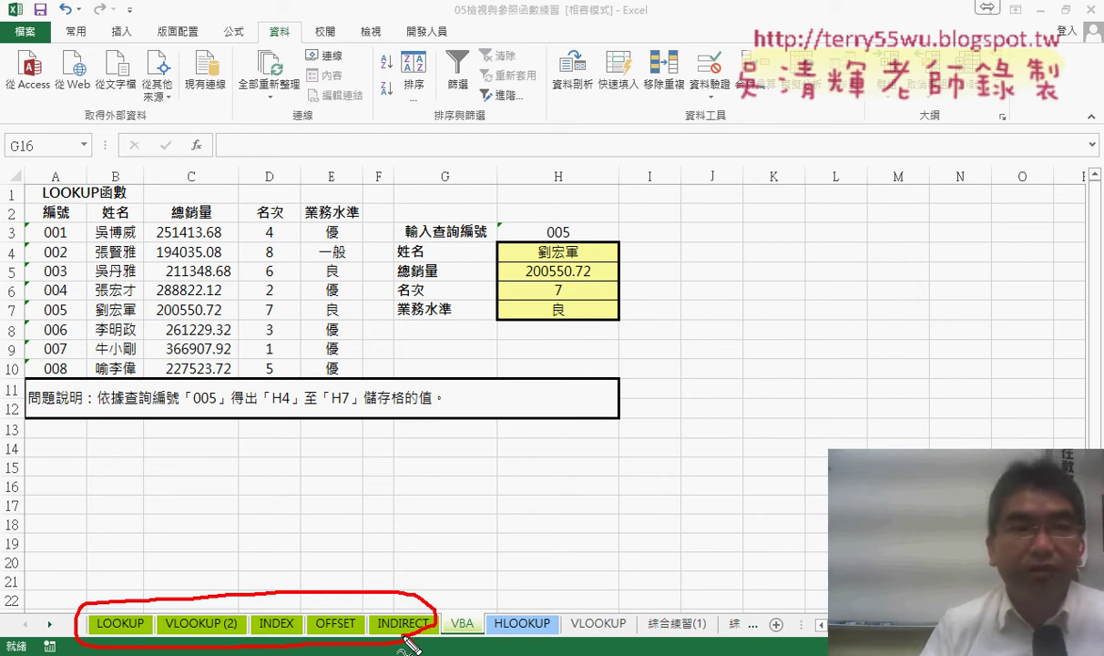
key(Escape)
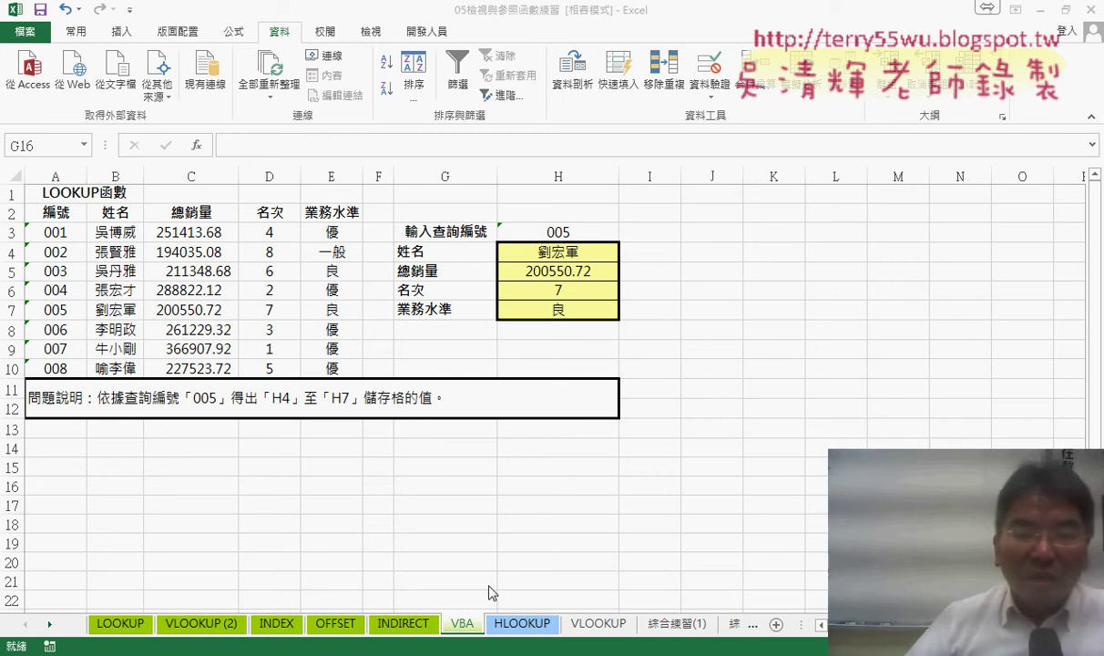
drag(578, 250, 572, 310)
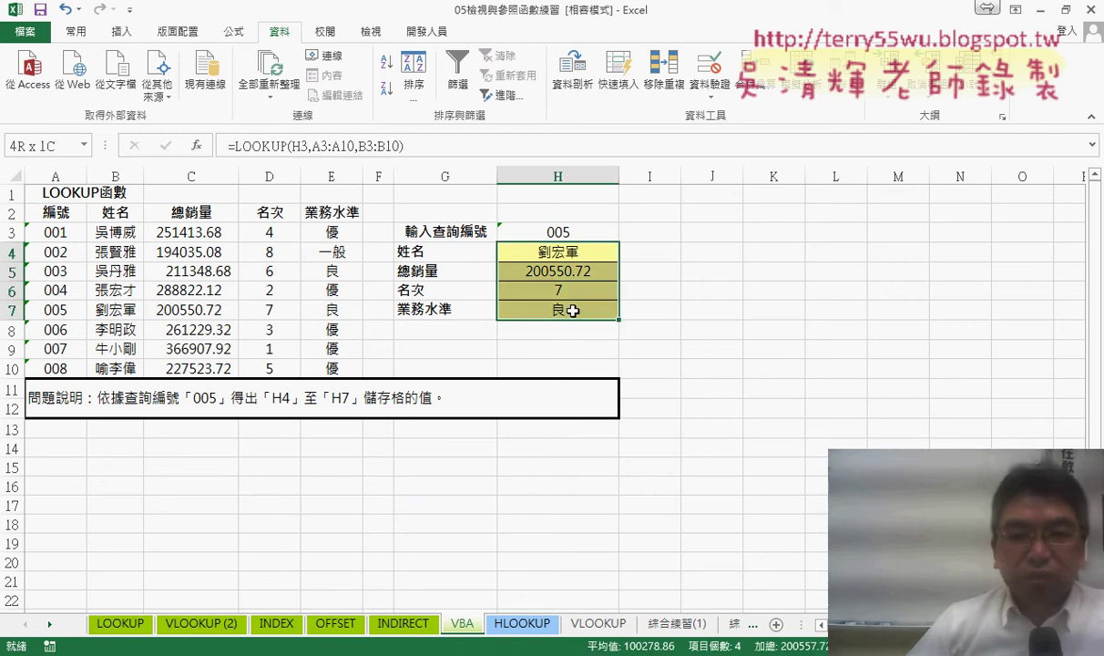
key(Delete)
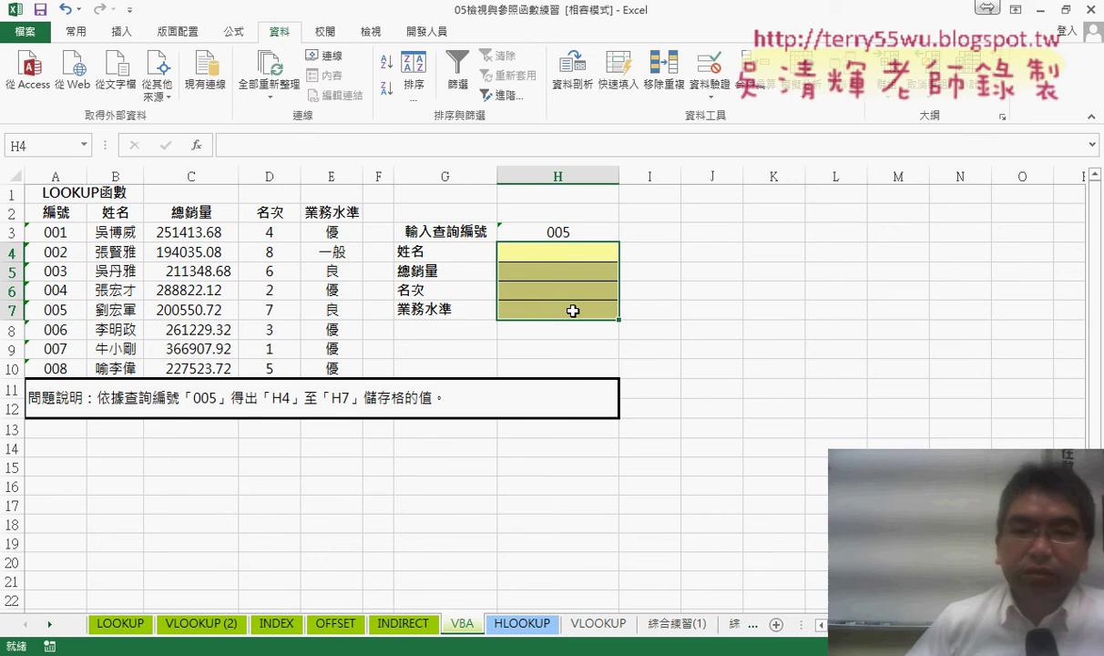
click(578, 235)
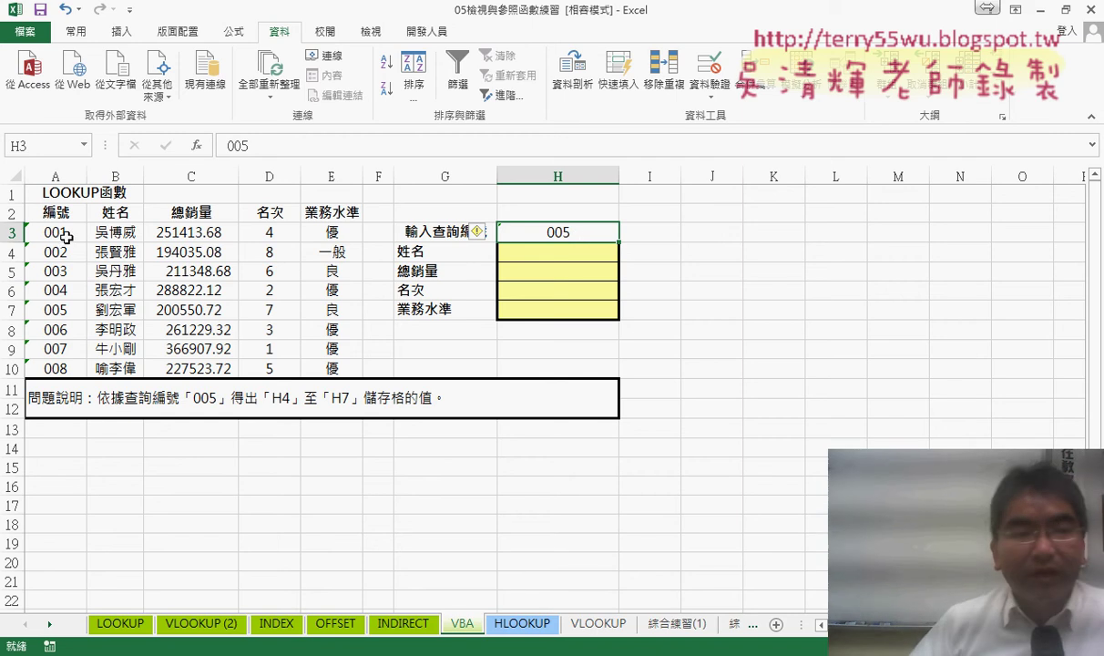
drag(66, 236, 62, 362)
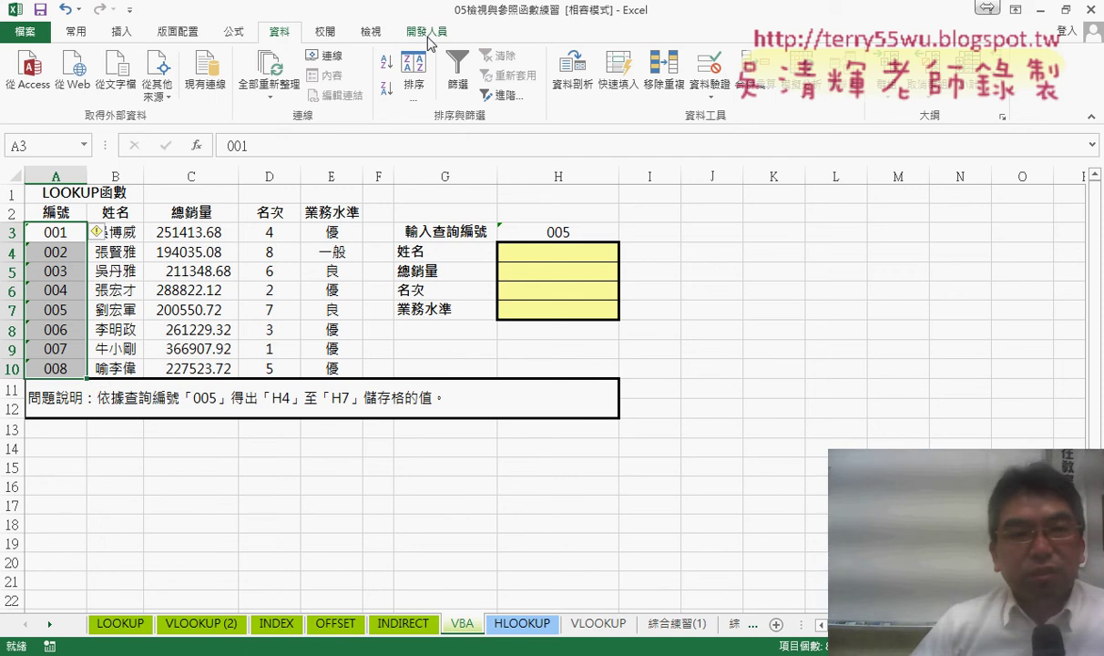
- Close the 大樂透 workbook and launch Visual Basic for 05檢視與參照函數練習.xls
click(427, 35)
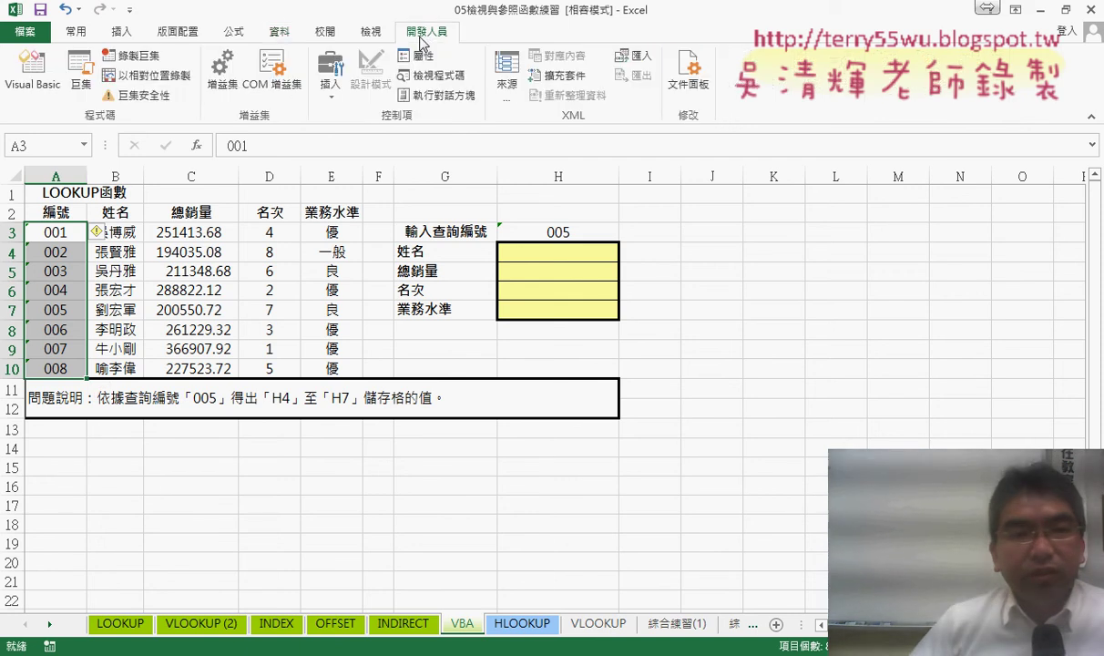
click(34, 73)
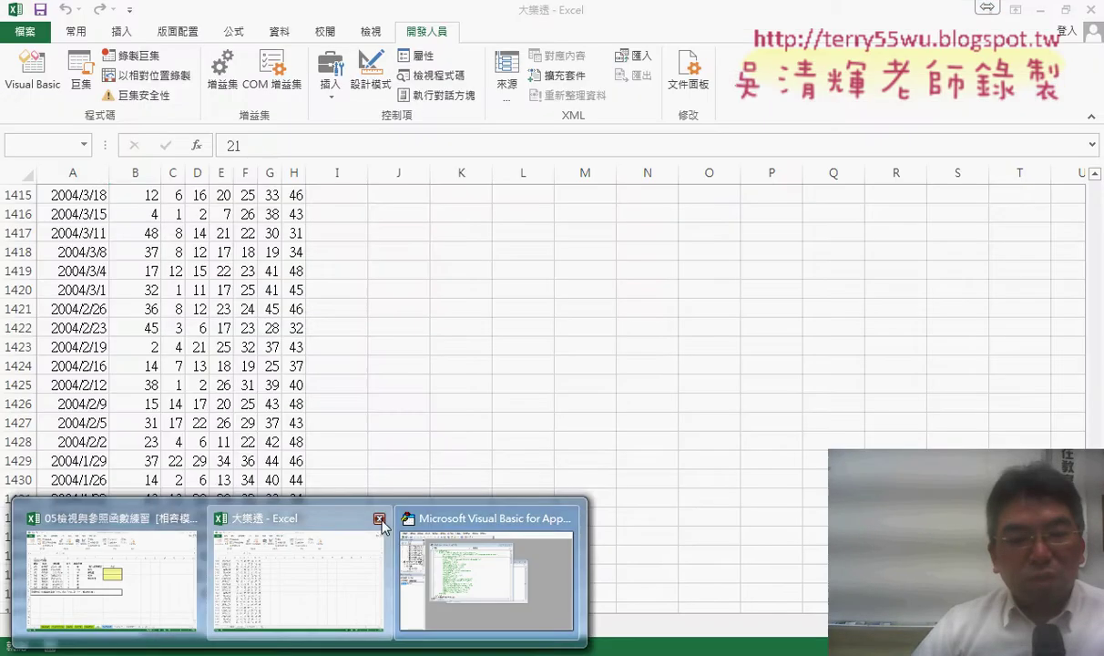
click(382, 521)
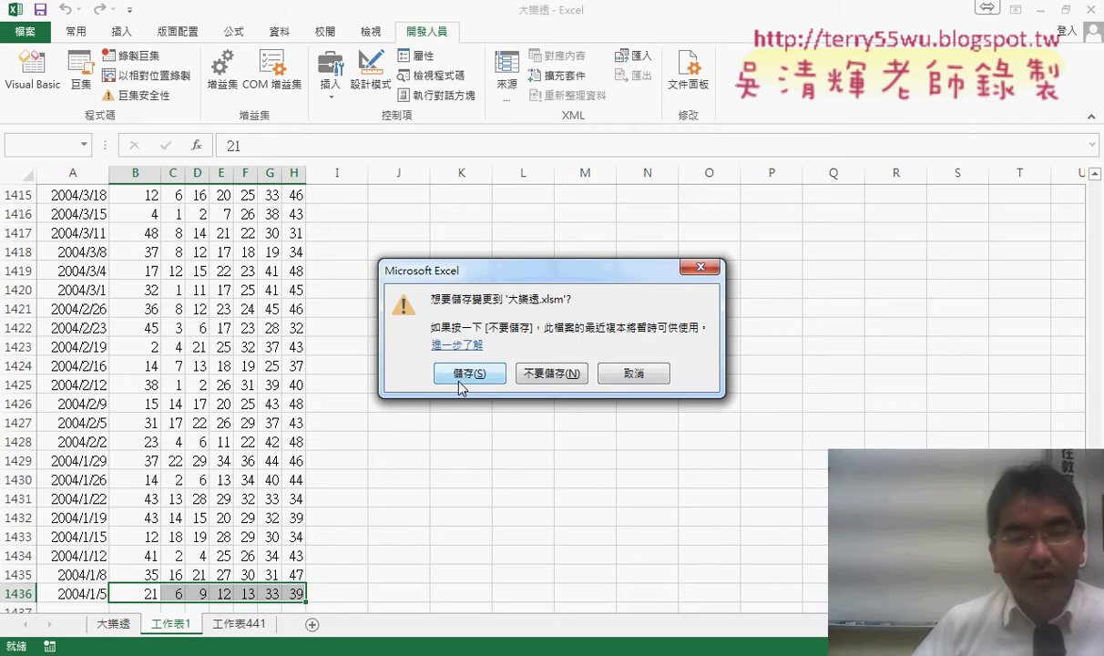
click(460, 376)
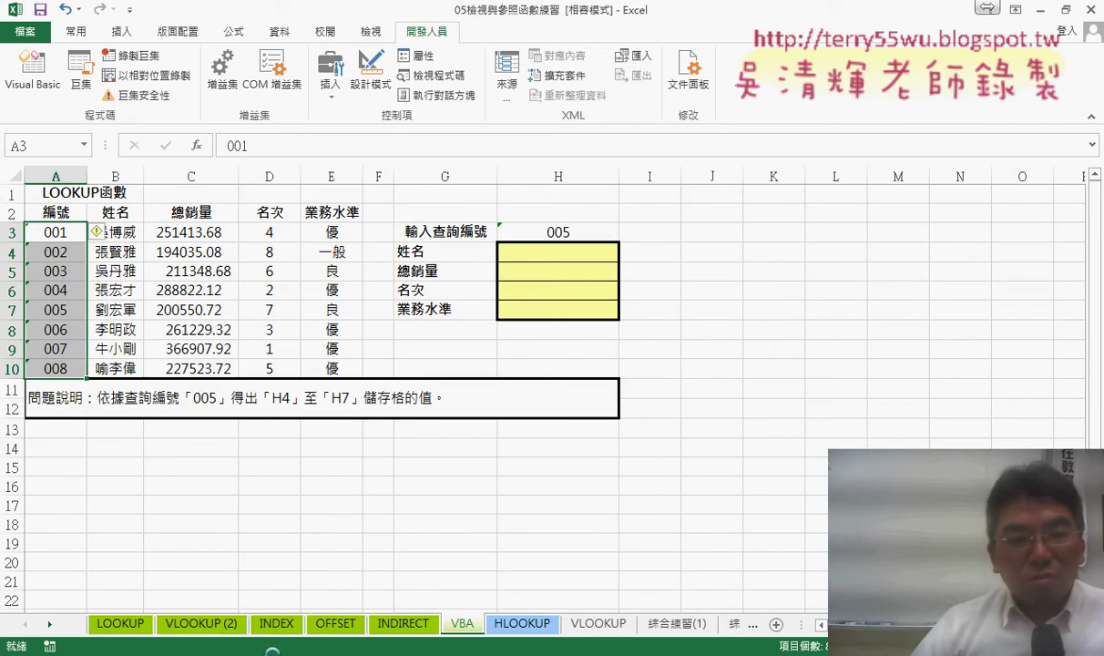
click(42, 82)
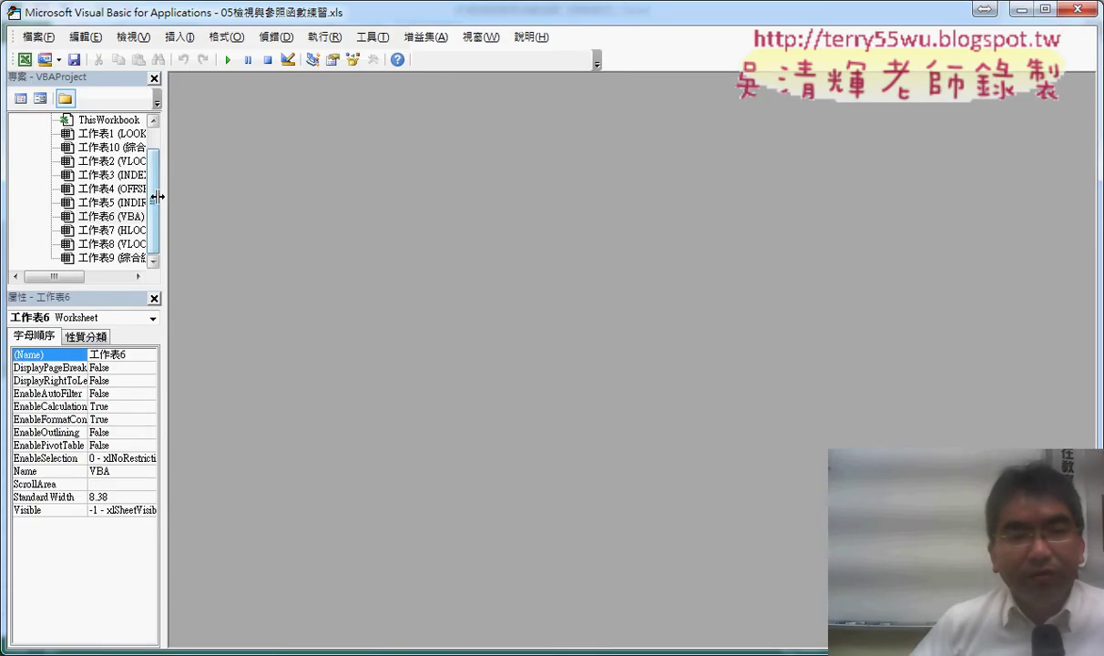
- Resize the Project and Properties panes to show full names, then select the VBAProject root
drag(157, 197, 221, 202)
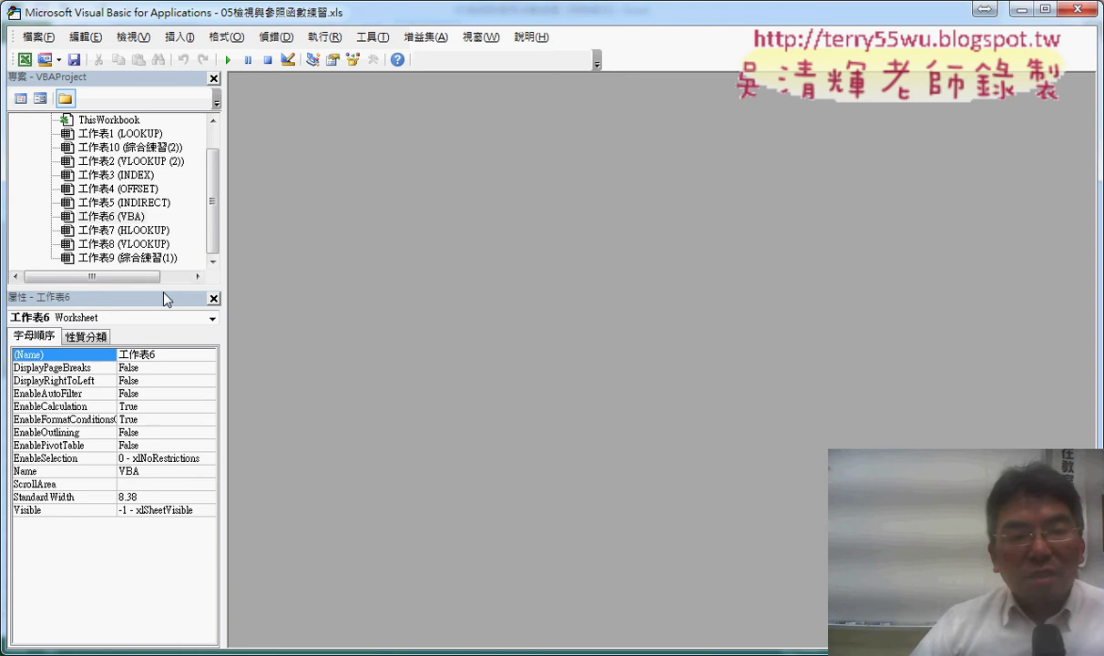
drag(167, 297, 163, 444)
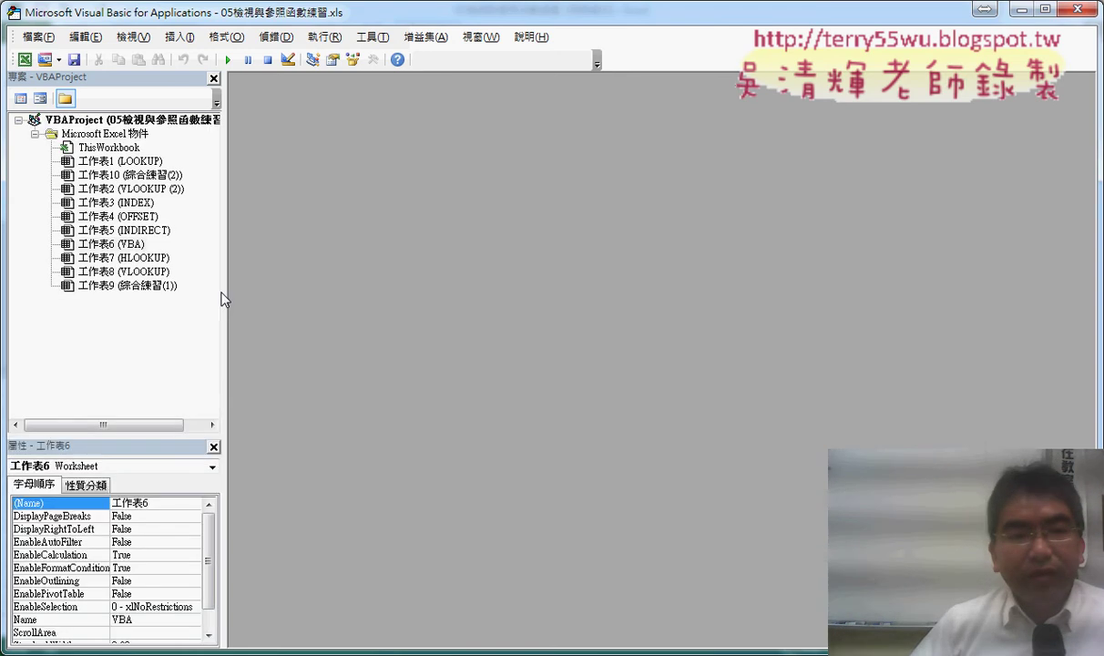
drag(223, 299, 315, 295)
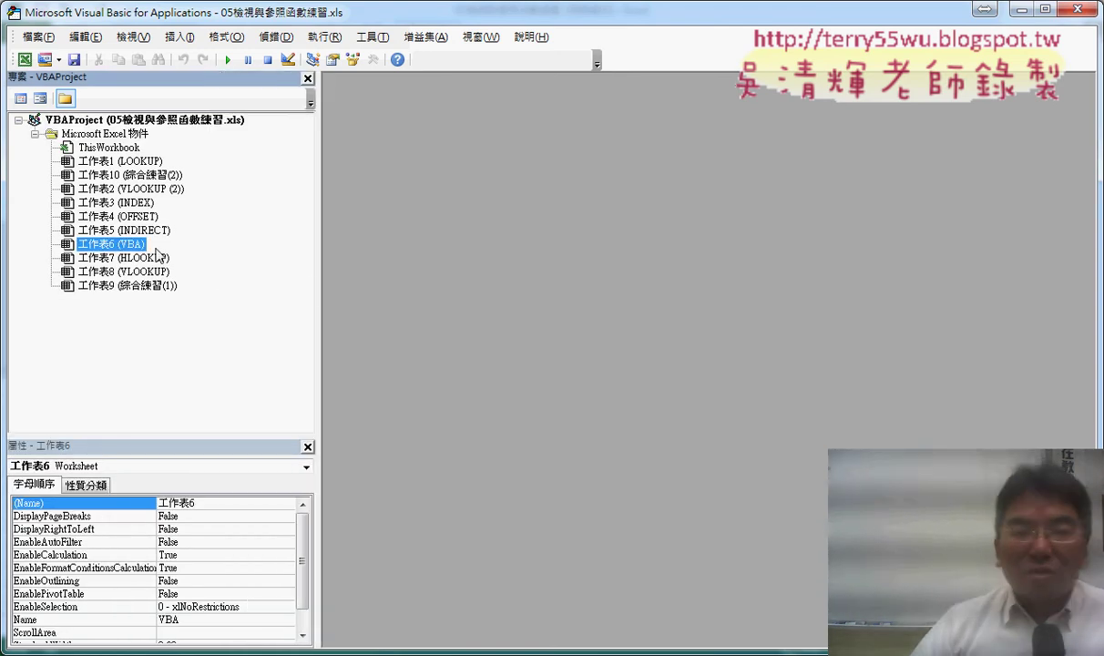
drag(315, 280, 211, 279)
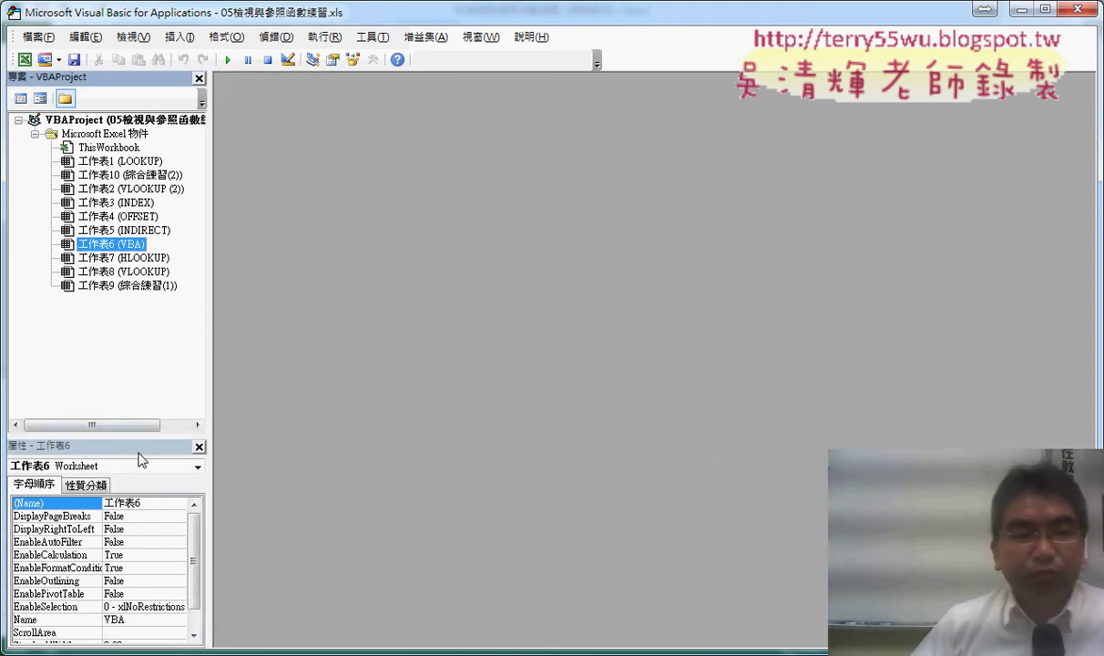
drag(140, 437, 151, 341)
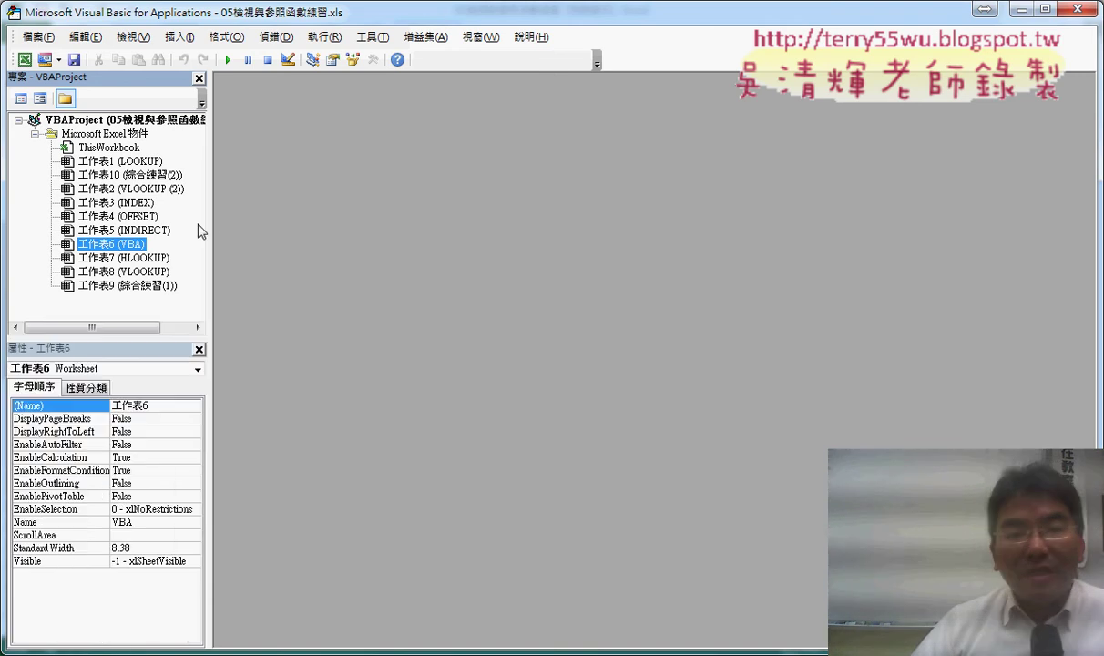
drag(200, 231, 337, 232)
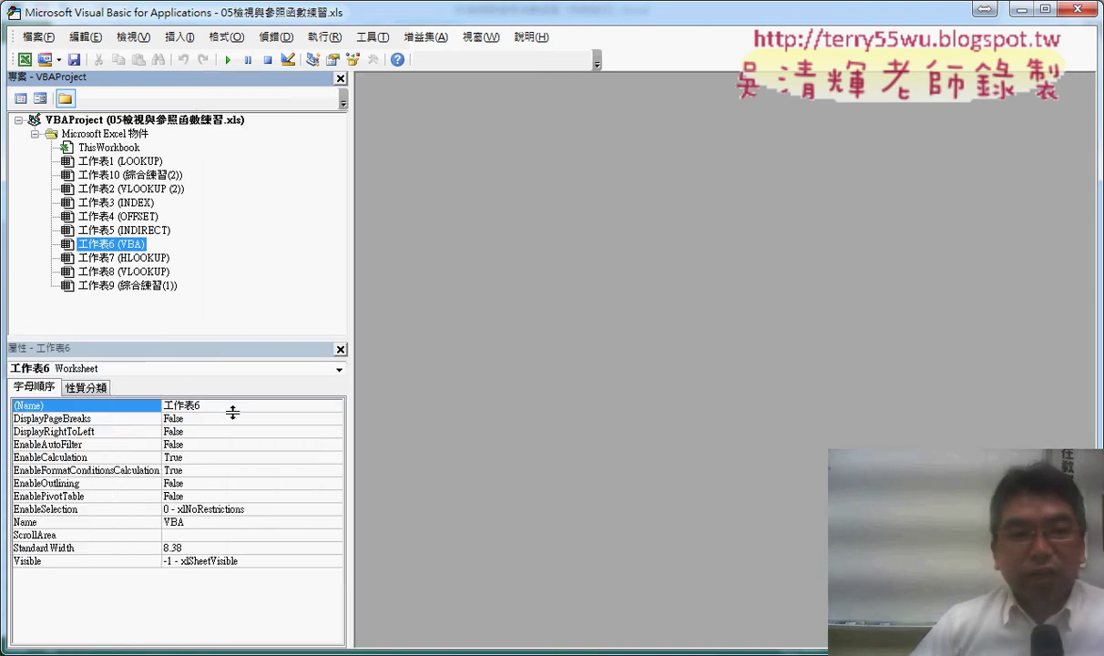
drag(232, 413, 232, 419)
click(79, 121)
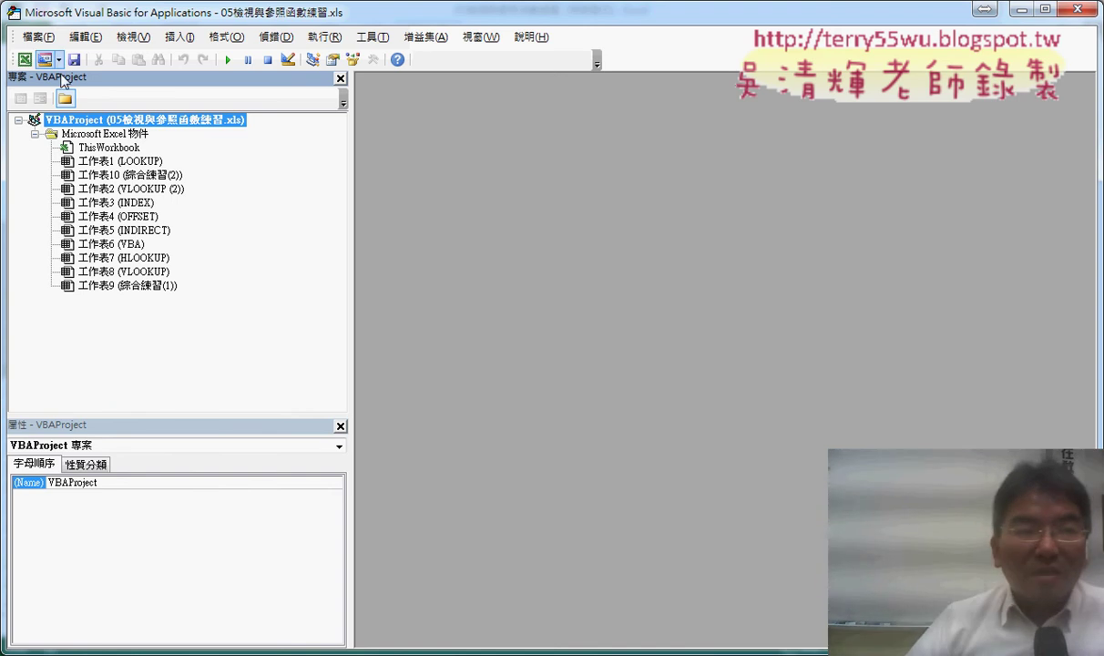
- Add Module1 to the project, maximize its code window, and begin adding a procedure
mouse_move(46, 11)
mouse_down()
mouse_move(234, 78)
mouse_move(246, 43)
mouse_up()
right_click(339, 244)
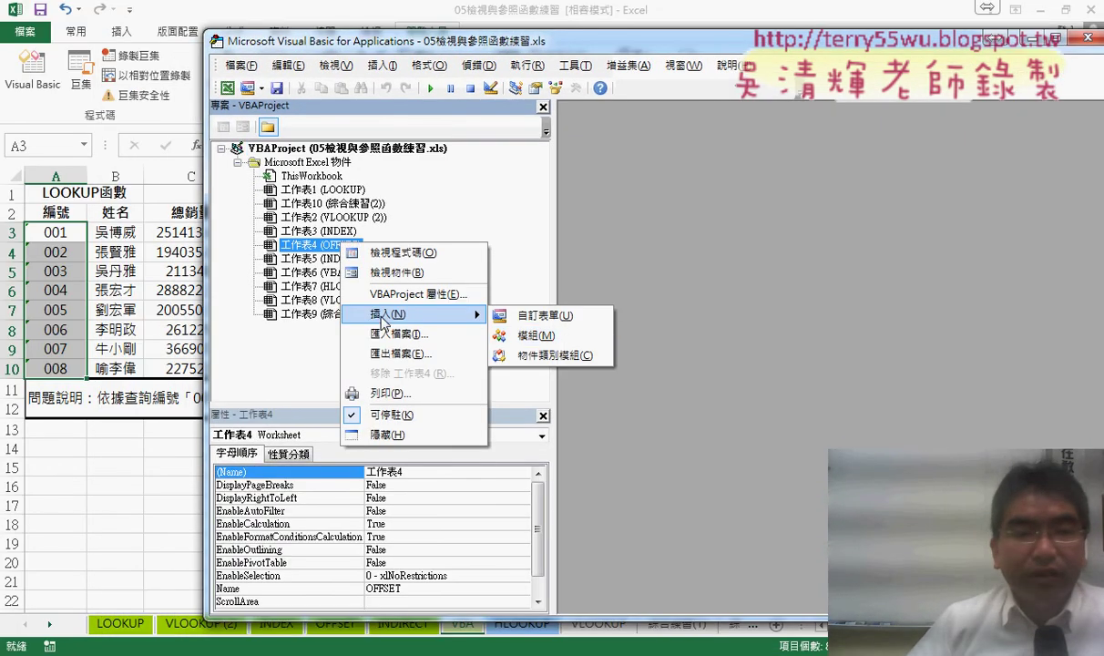
mouse_move(415, 314)
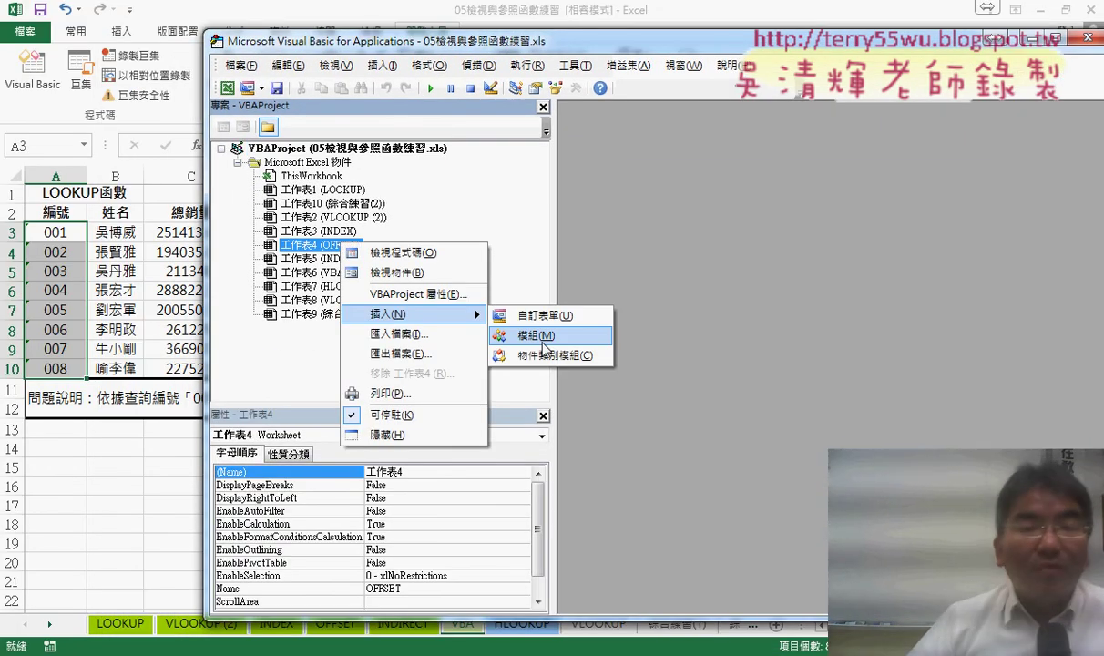
click(537, 335)
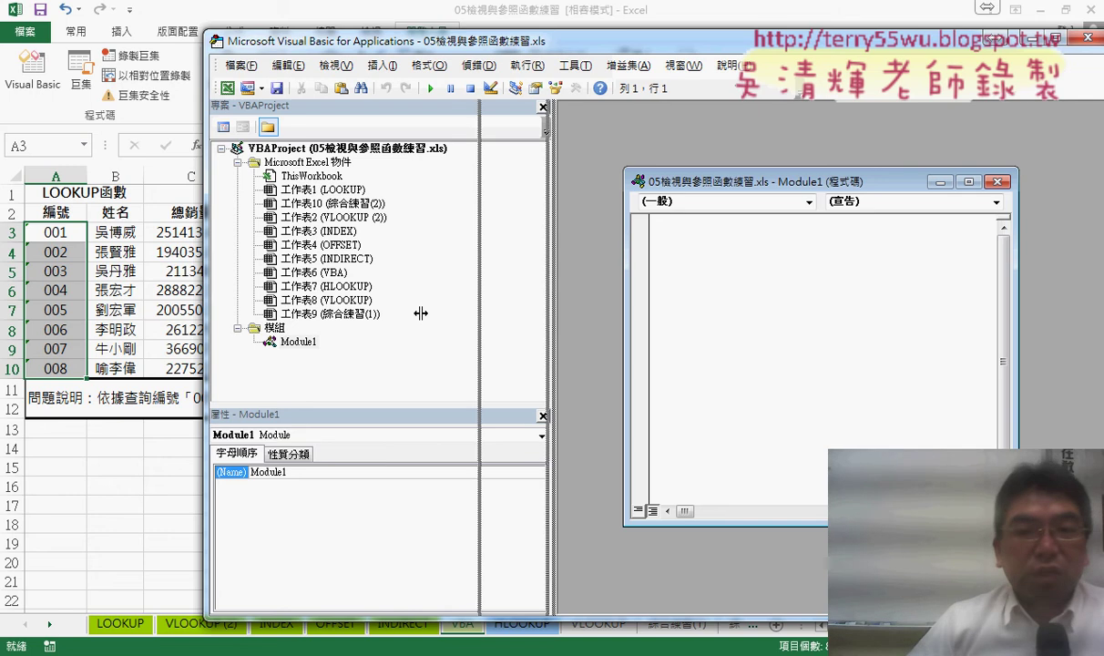
drag(549, 336, 415, 312)
click(831, 182)
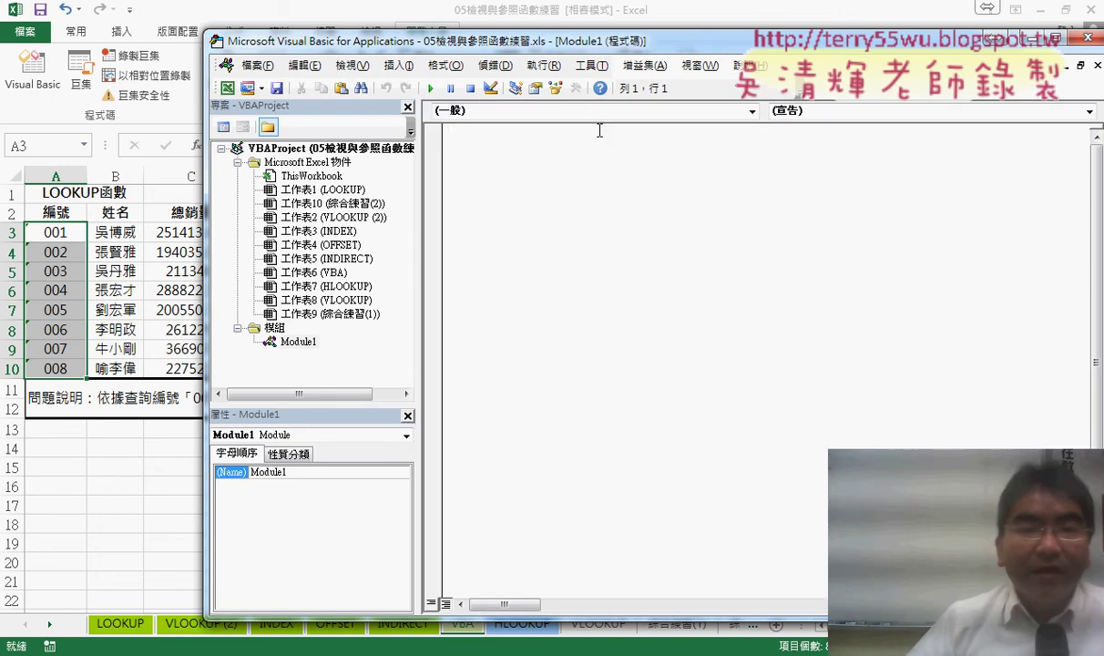
click(397, 65)
click(420, 80)
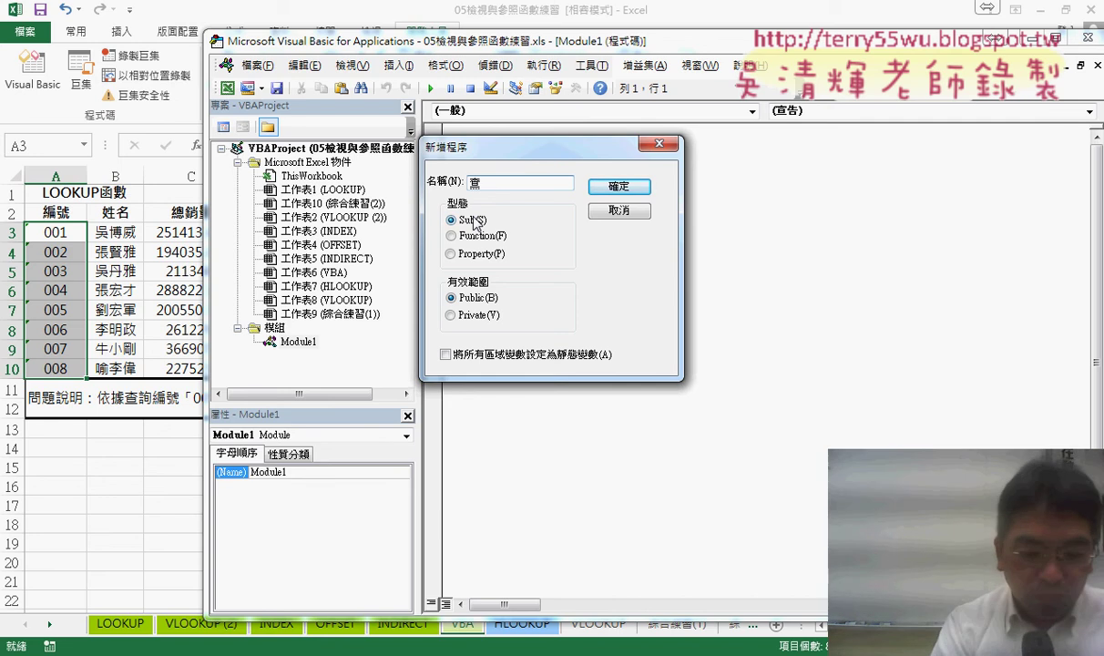
- Create the Public Sub 查詢 procedure and set the code font size to 12
text(查詢)
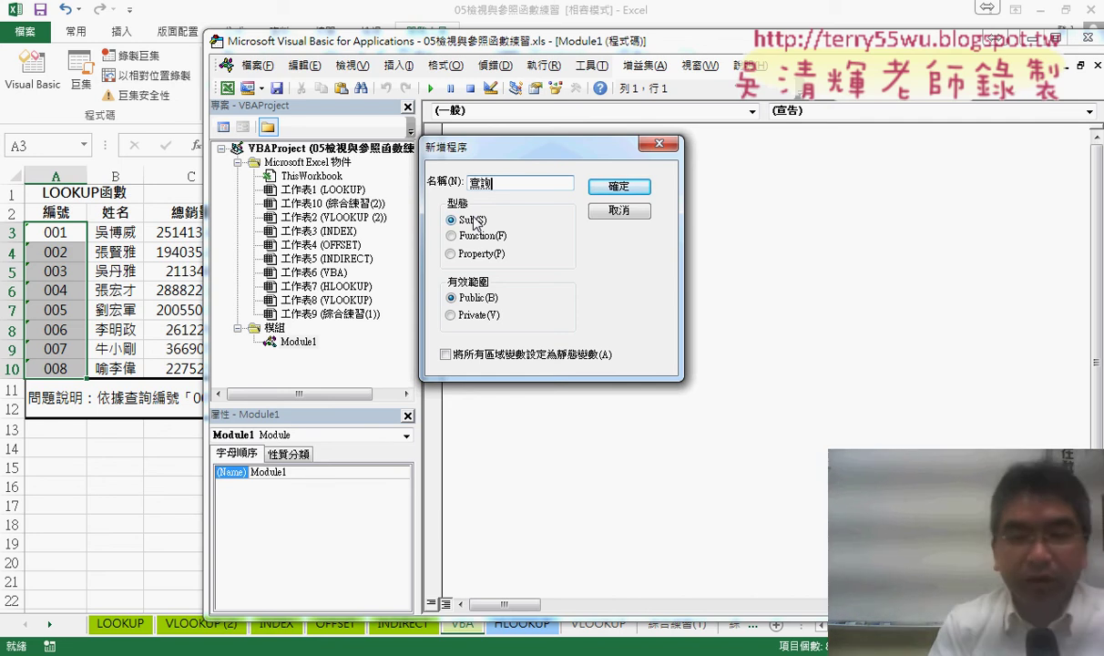
key(Return)
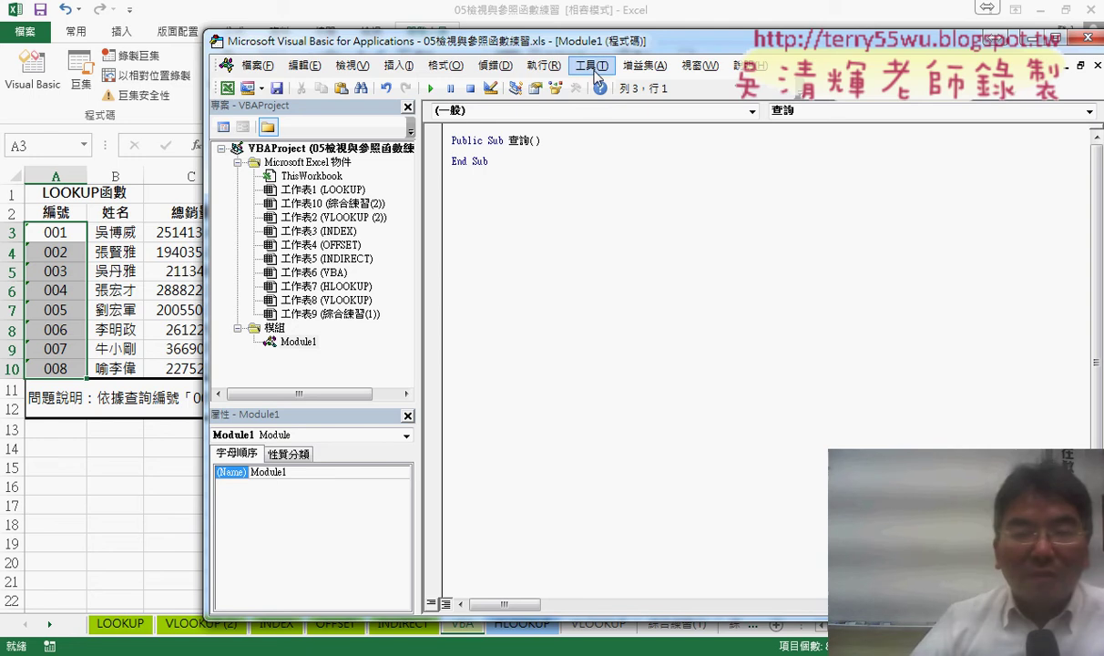
click(592, 66)
click(627, 152)
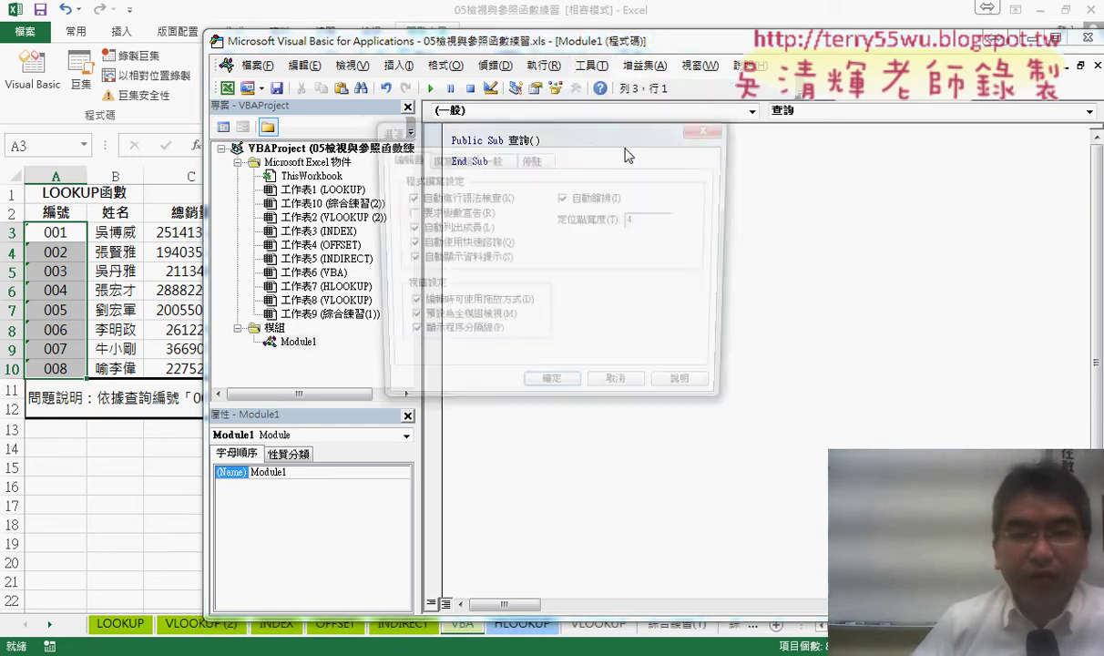
click(447, 159)
click(632, 235)
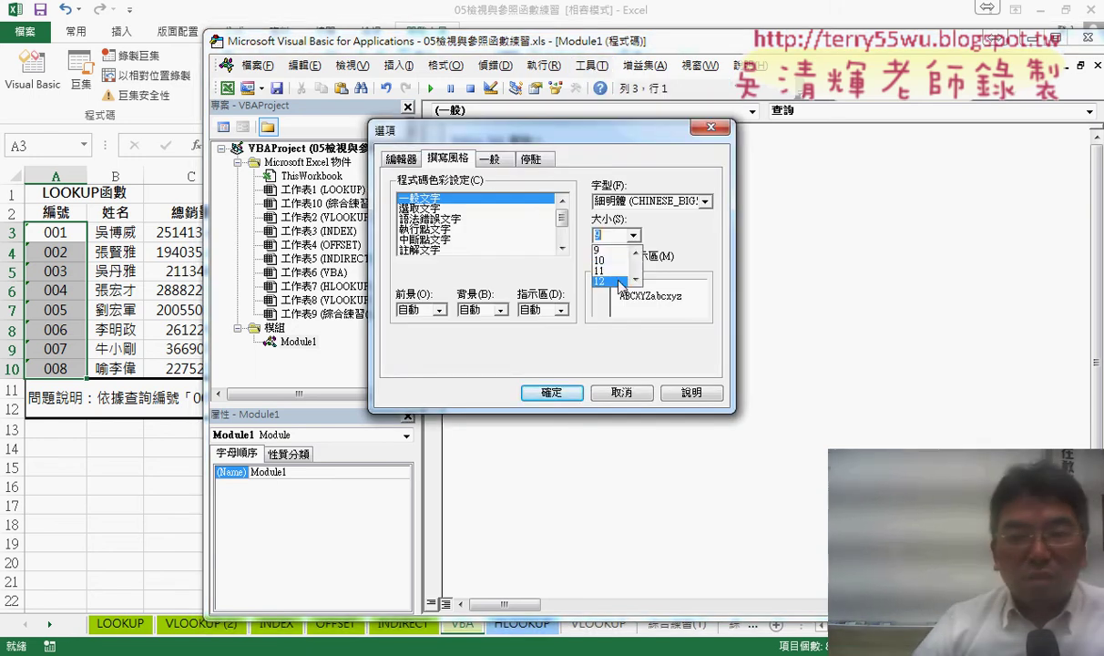
click(619, 282)
click(565, 392)
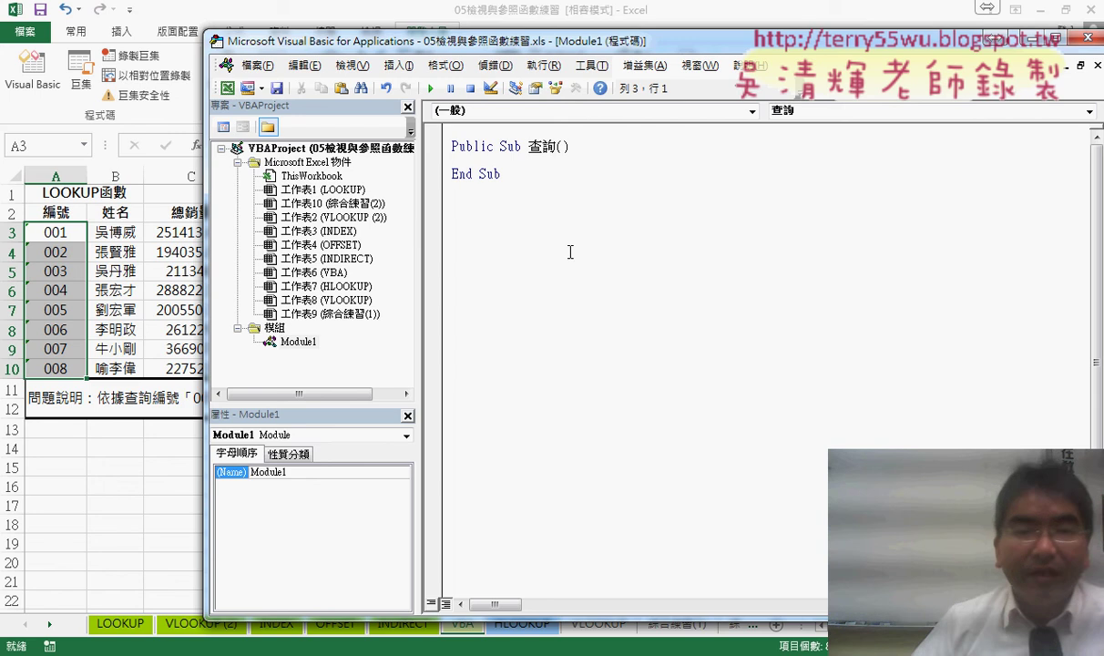
- Indent the blank line inside the Sub and shift the editor to reveal more worksheet columns
key(Tab)
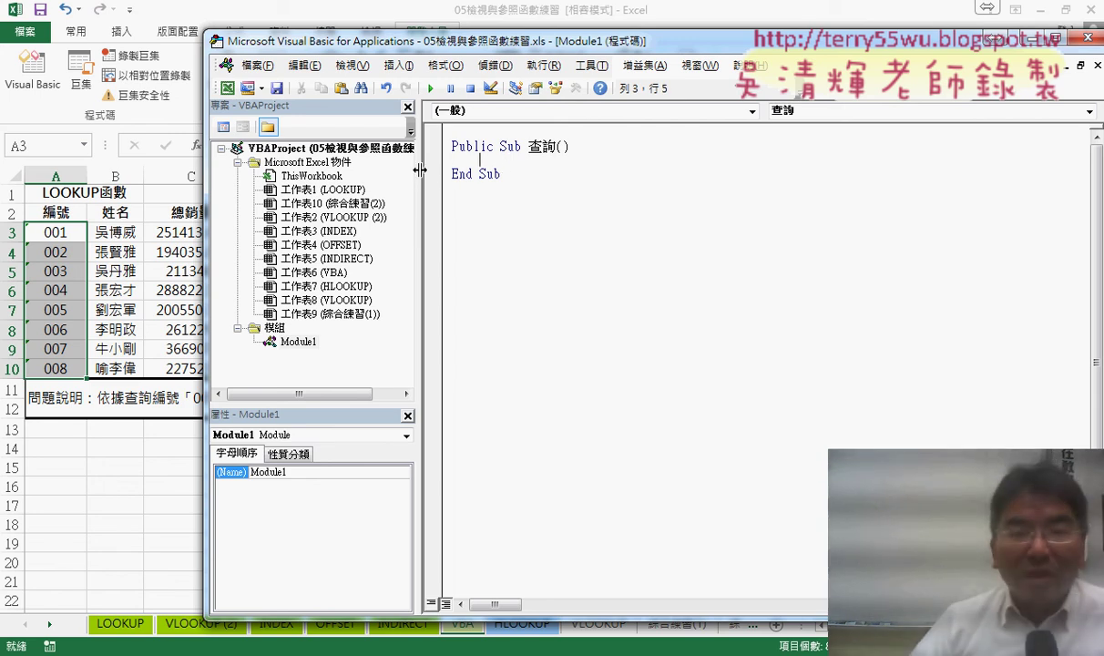
drag(418, 170, 389, 171)
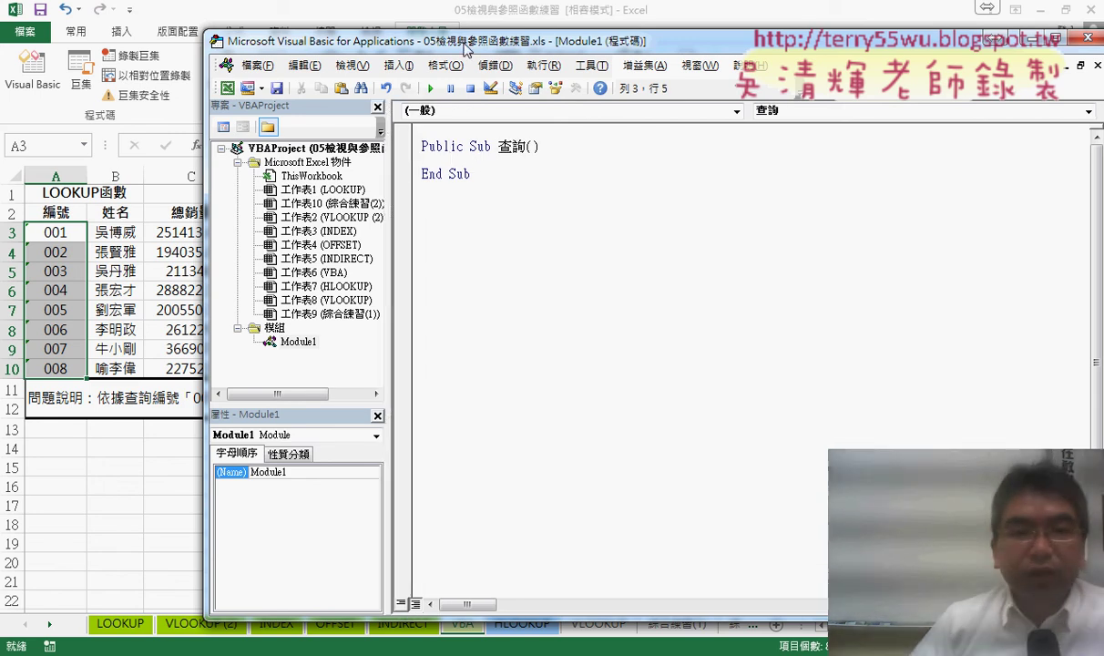
drag(467, 50, 554, 37)
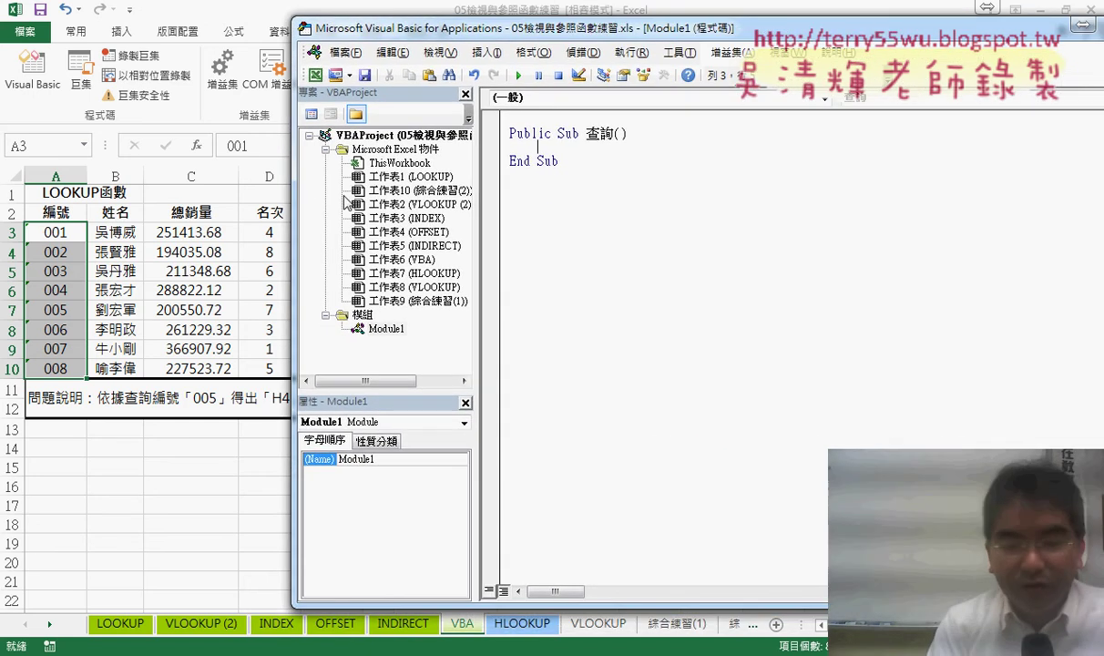
- Write For i = 3 To 10 with its Next, leaving the cursor inside the loop
key(shift)
text(f)
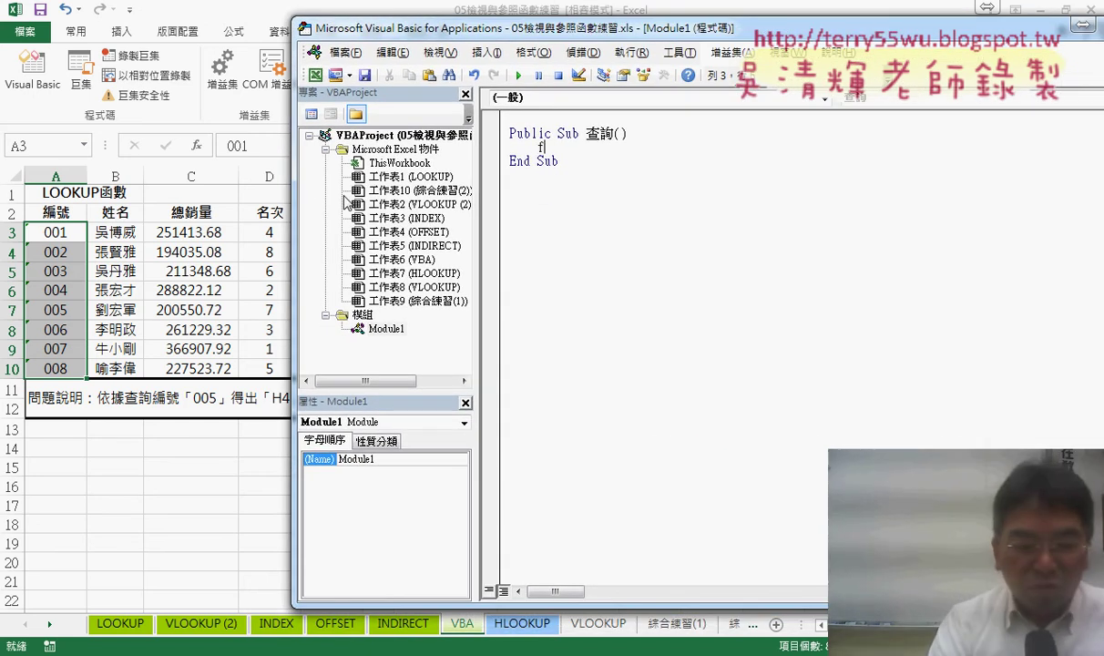
text(or )
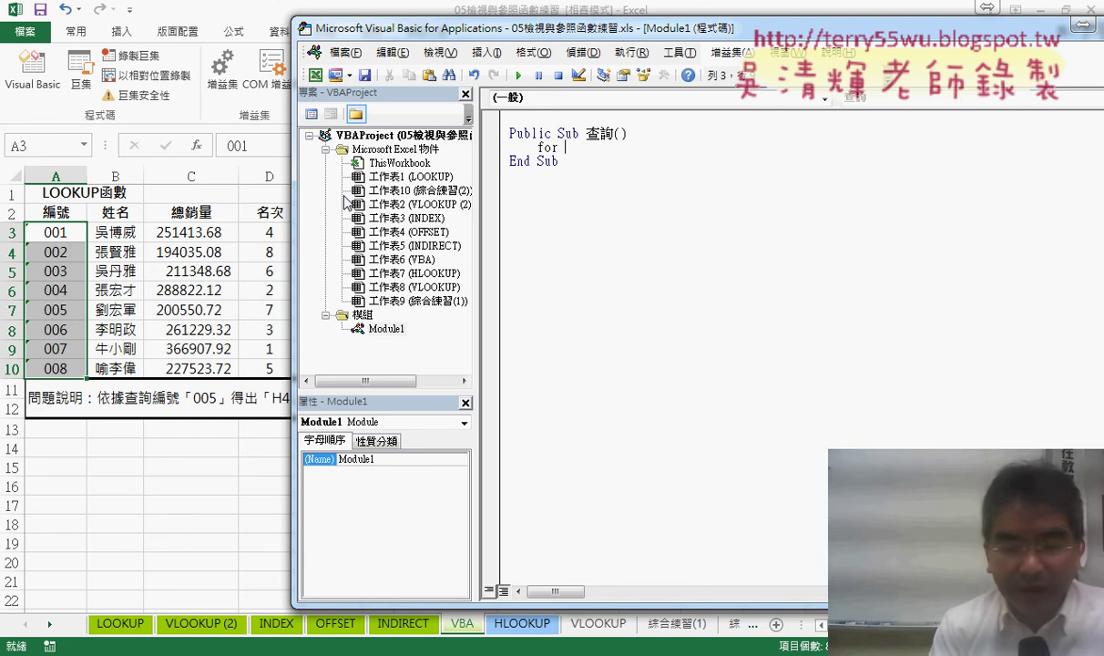
text(i=3)
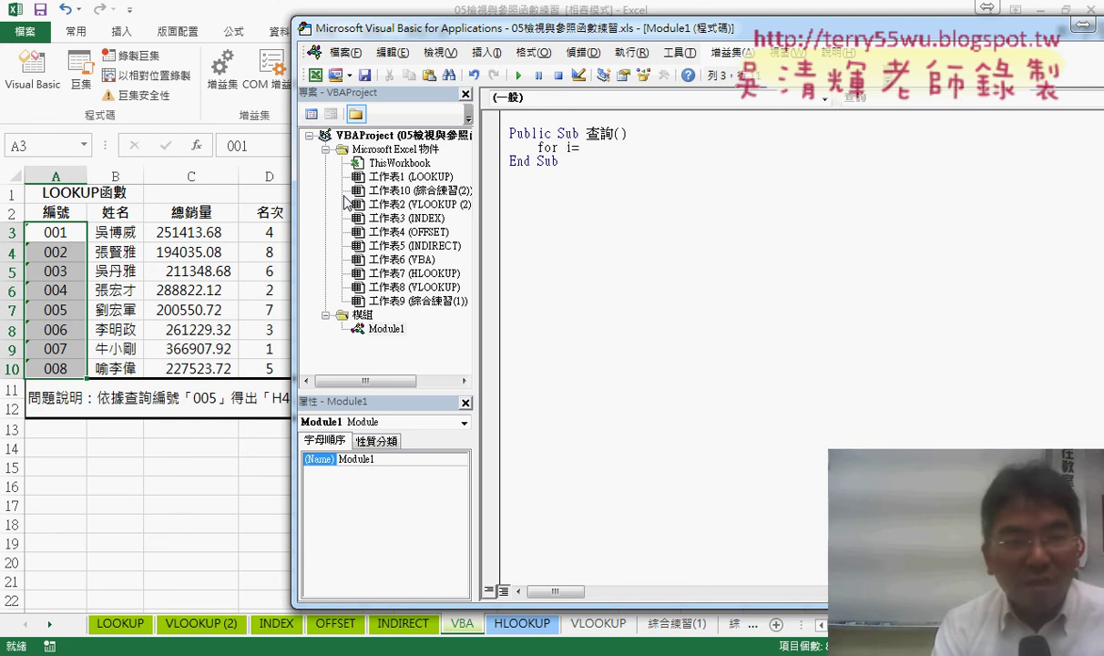
text( to)
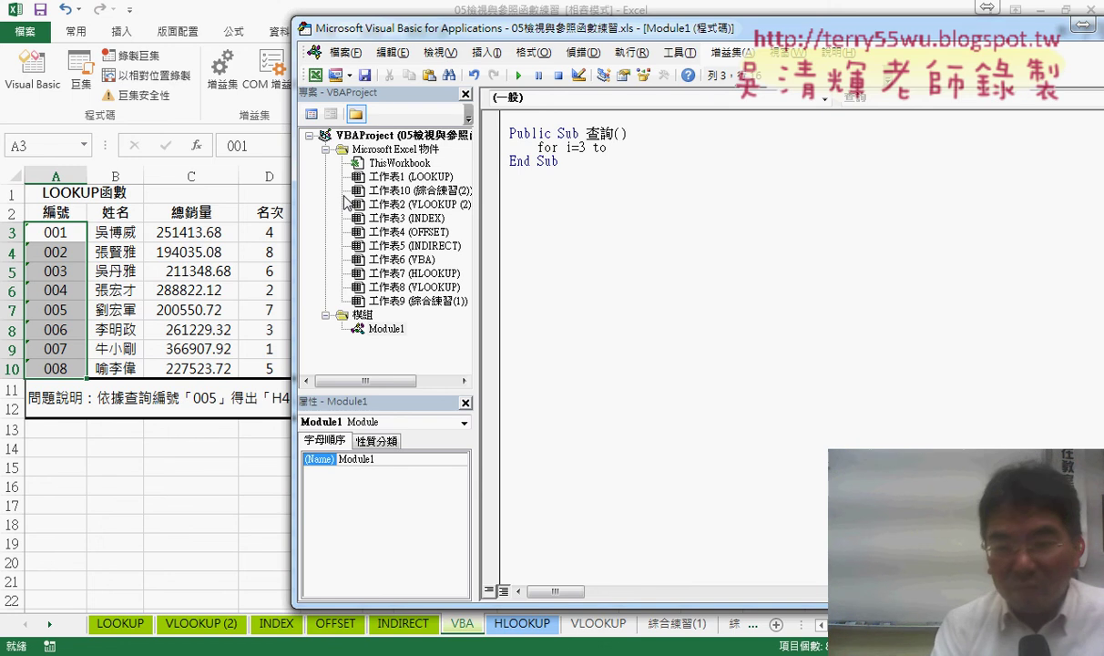
text( 10)
key(Return)
key(Return)
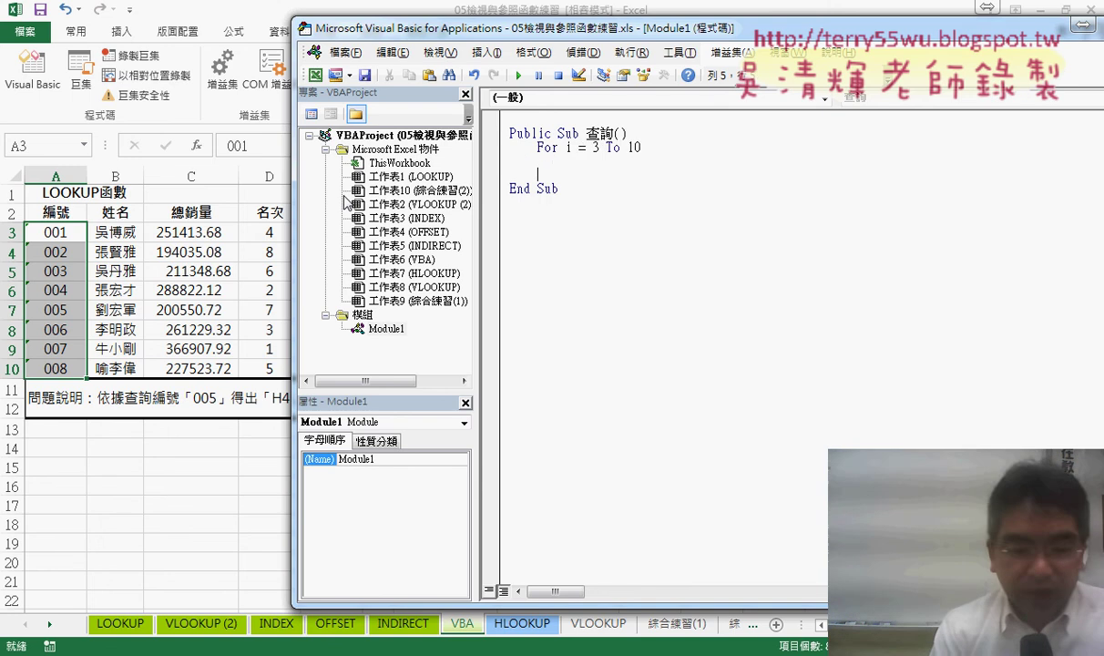
text(next)
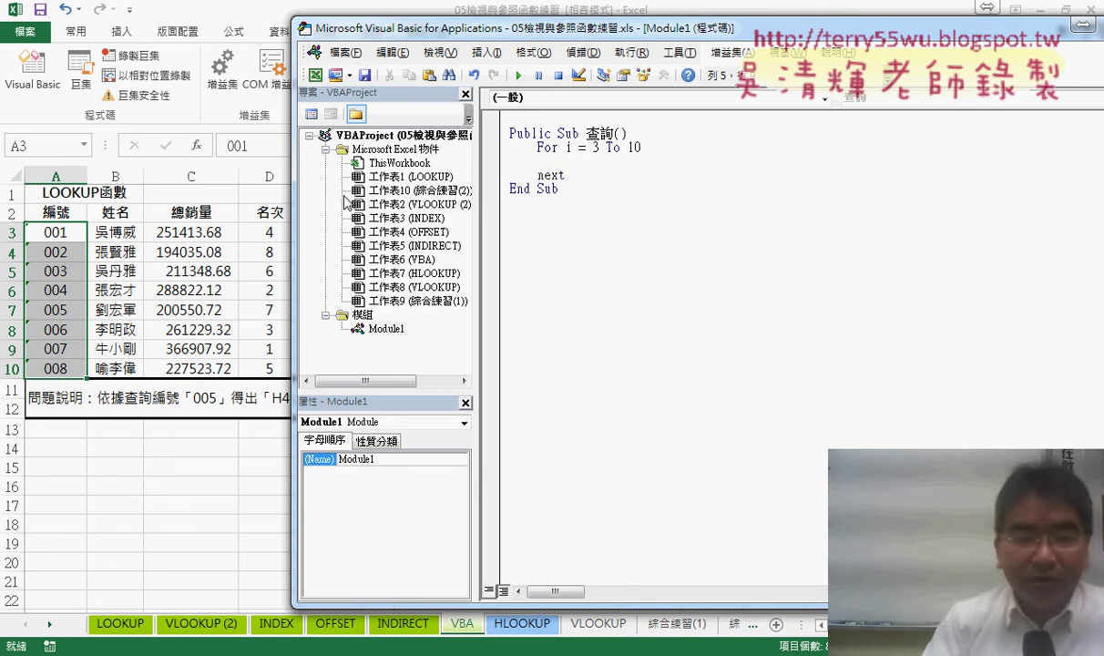
key(Up)
key(Tab)
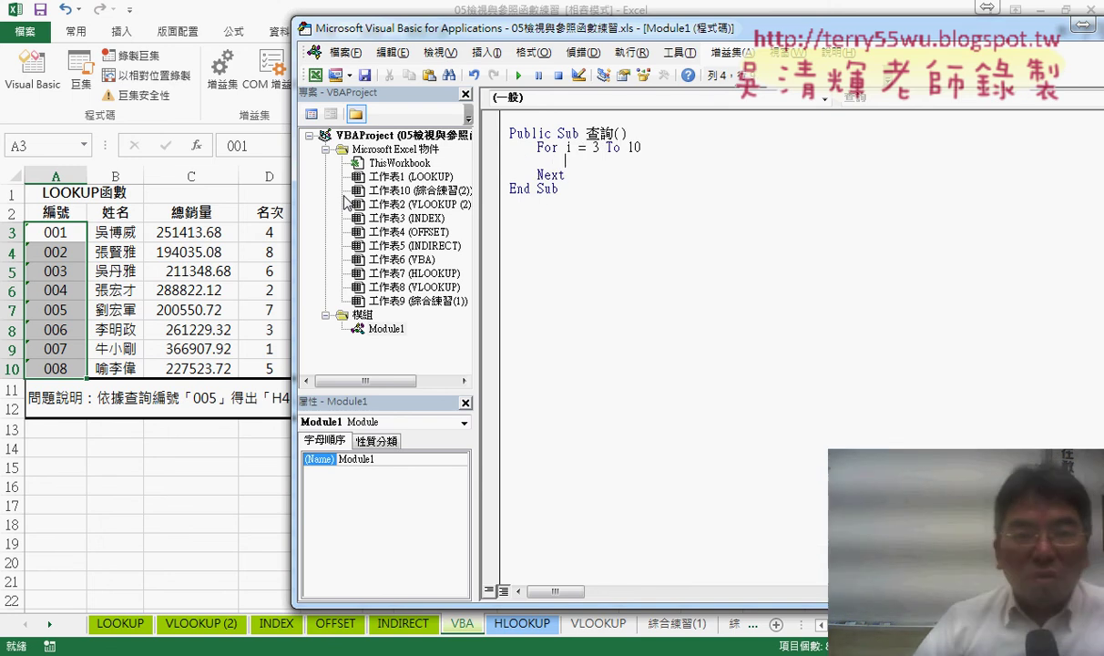
drag(471, 30, 463, 264)
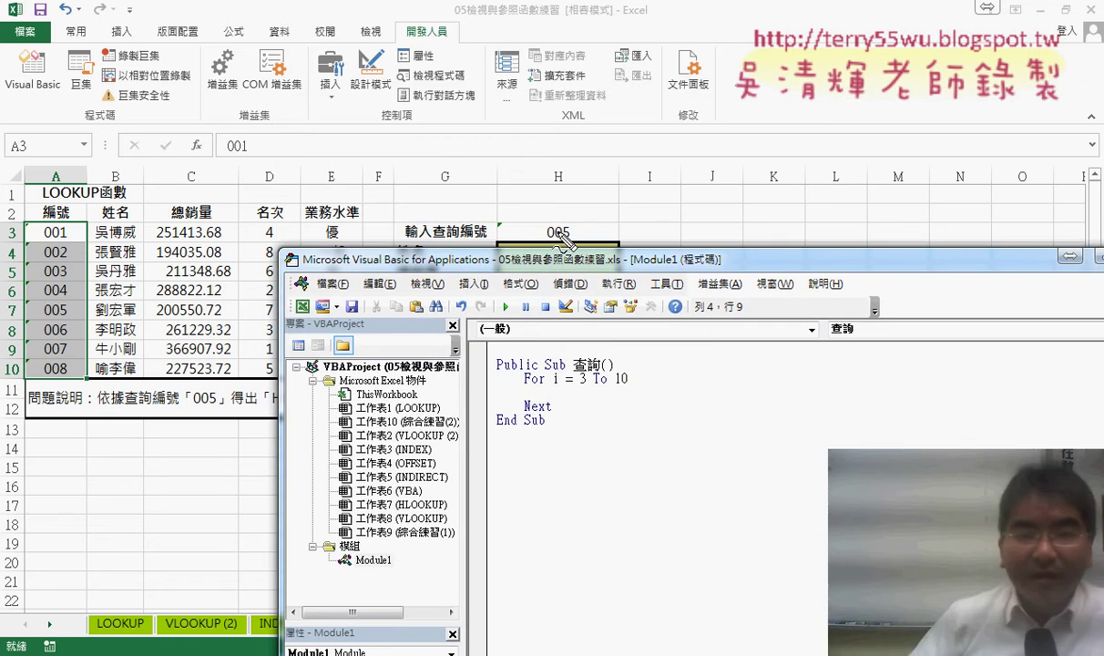
drag(572, 244, 574, 242)
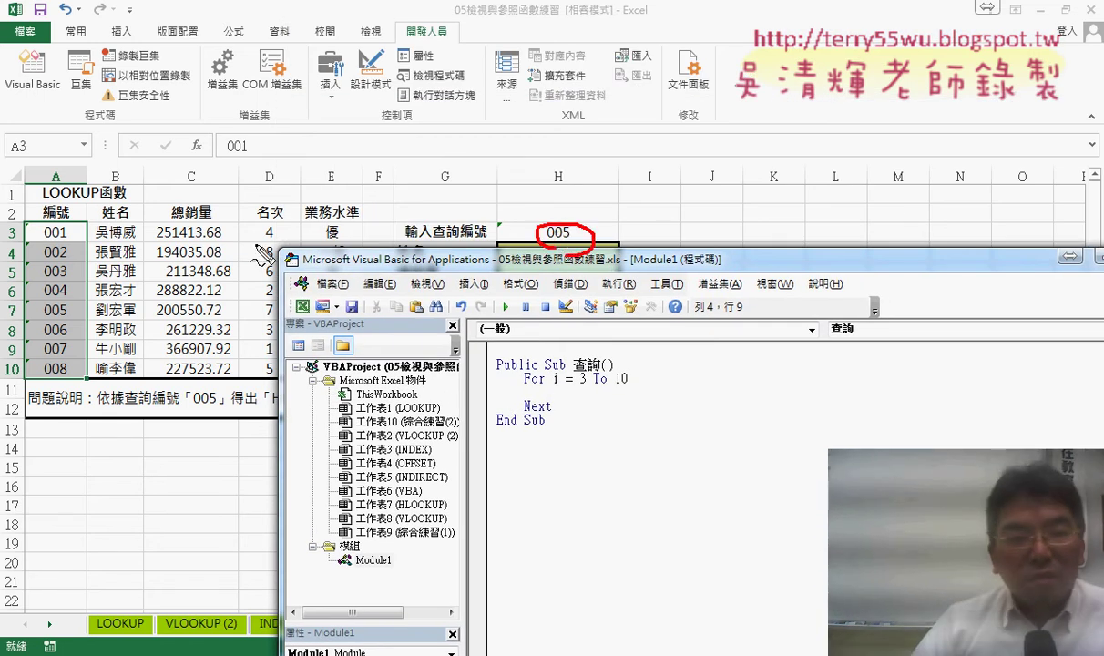
mouse_move(19, 346)
mouse_down()
mouse_move(27, 362)
mouse_move(32, 219)
mouse_move(82, 357)
mouse_move(36, 369)
mouse_up()
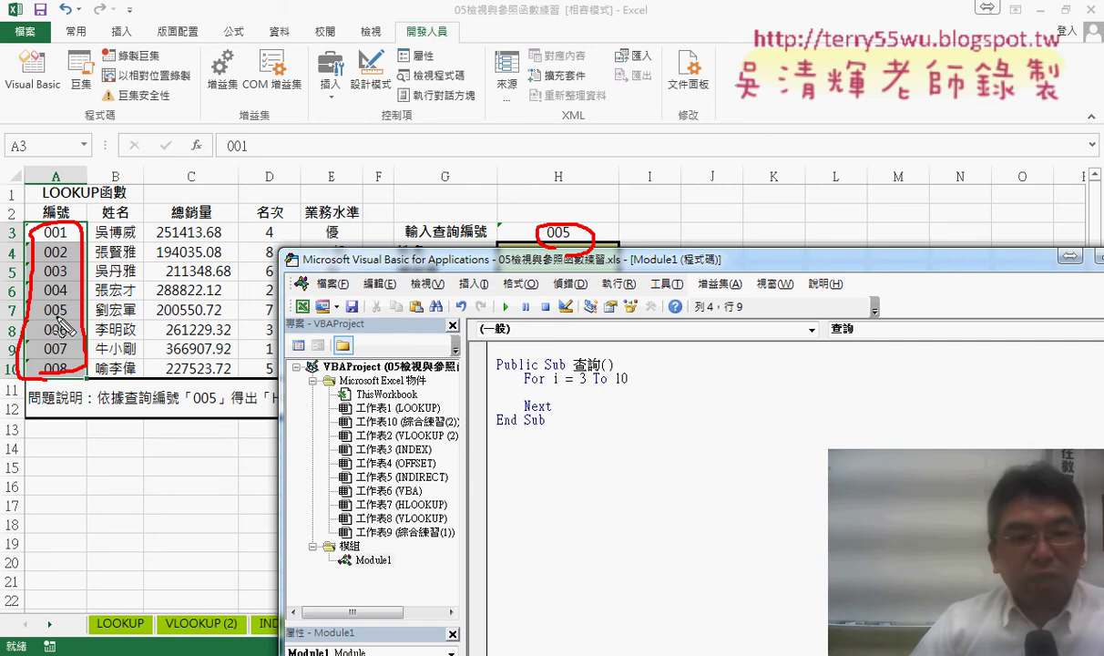
drag(46, 186, 103, 202)
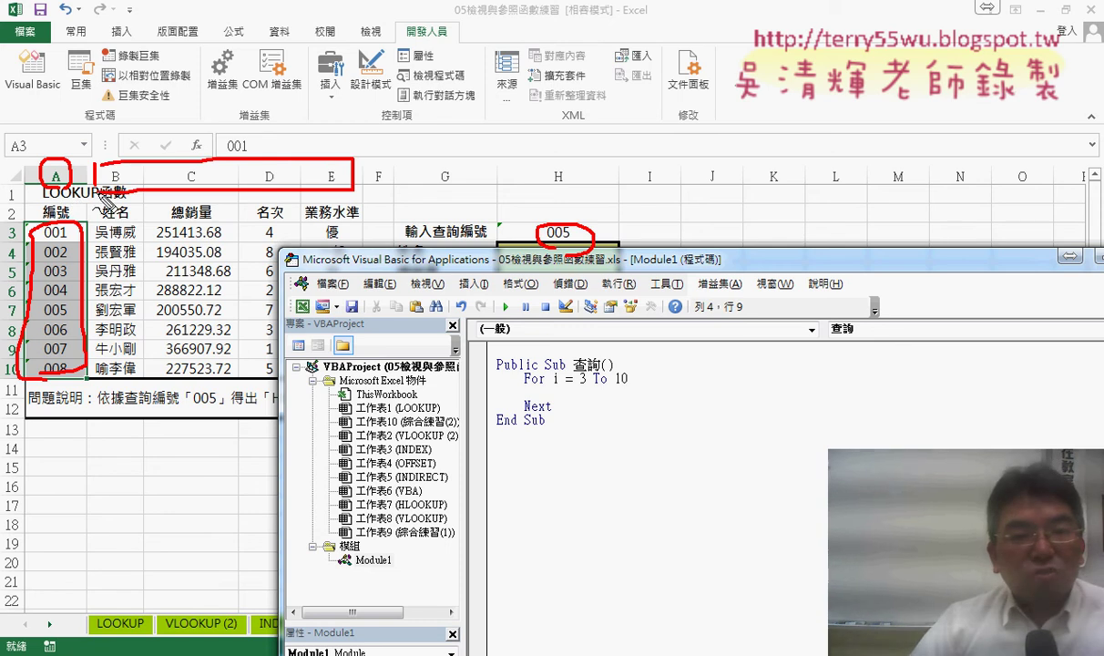
key(Escape)
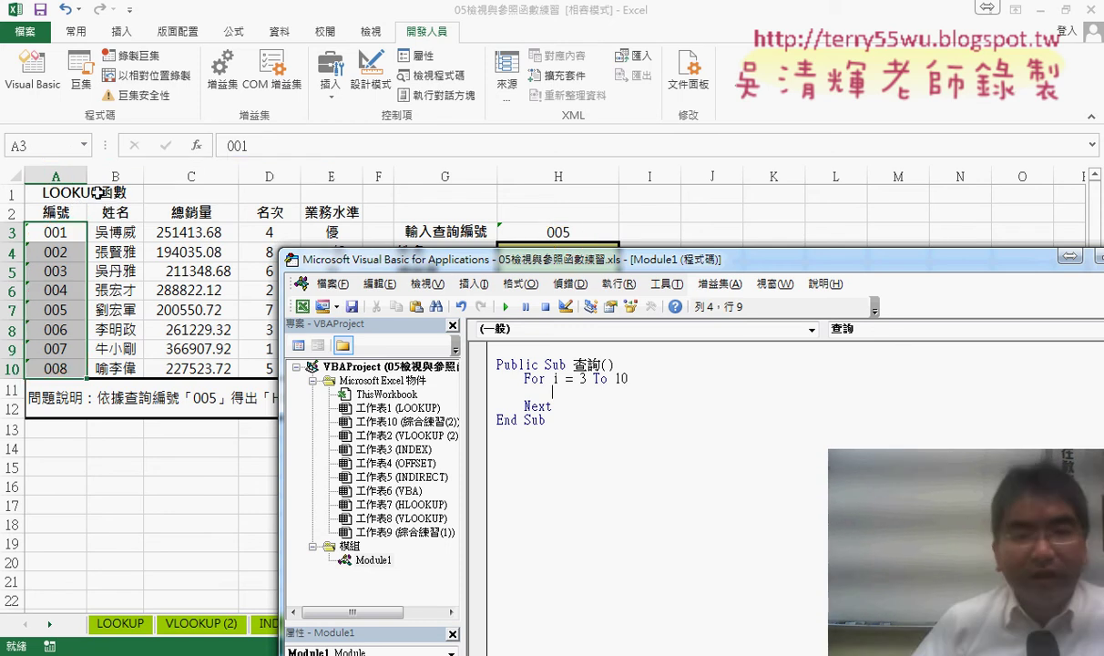
drag(460, 264, 474, 304)
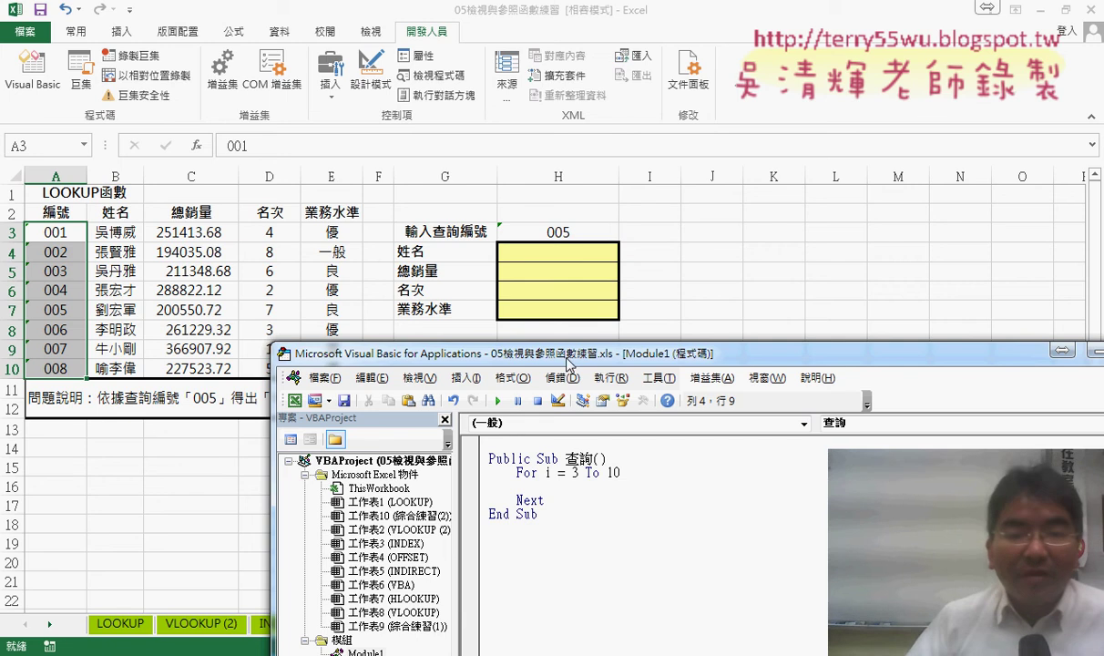
drag(568, 354, 561, 209)
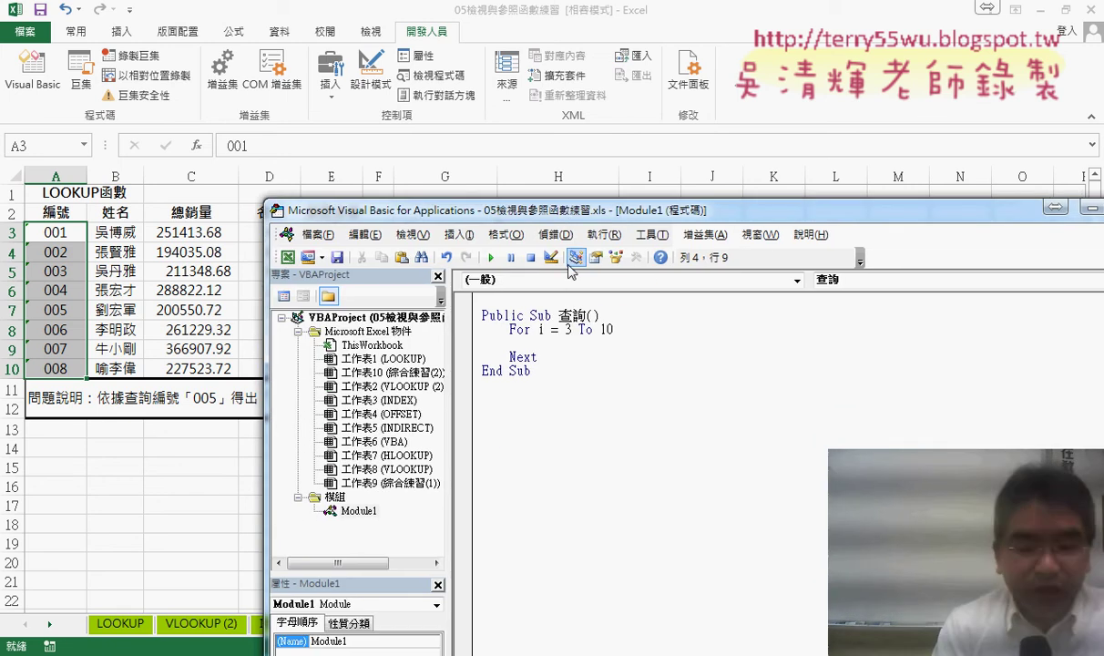
text(if)
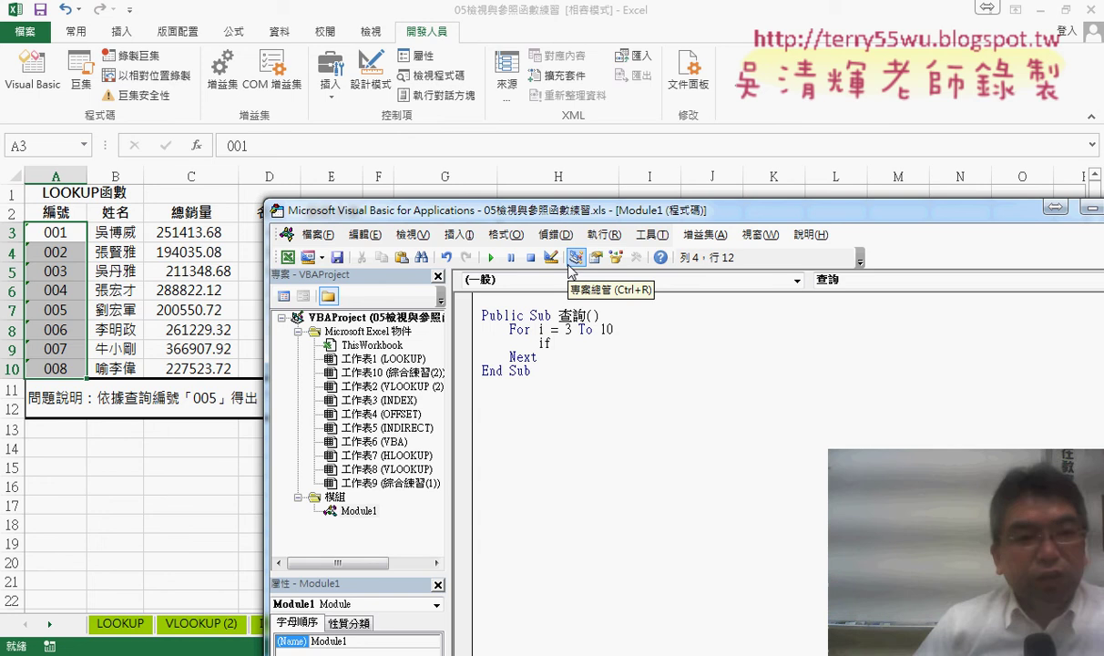
- Type the condition If Cells(i, "A") = Range("H3") Then inside the loop
text(ce)
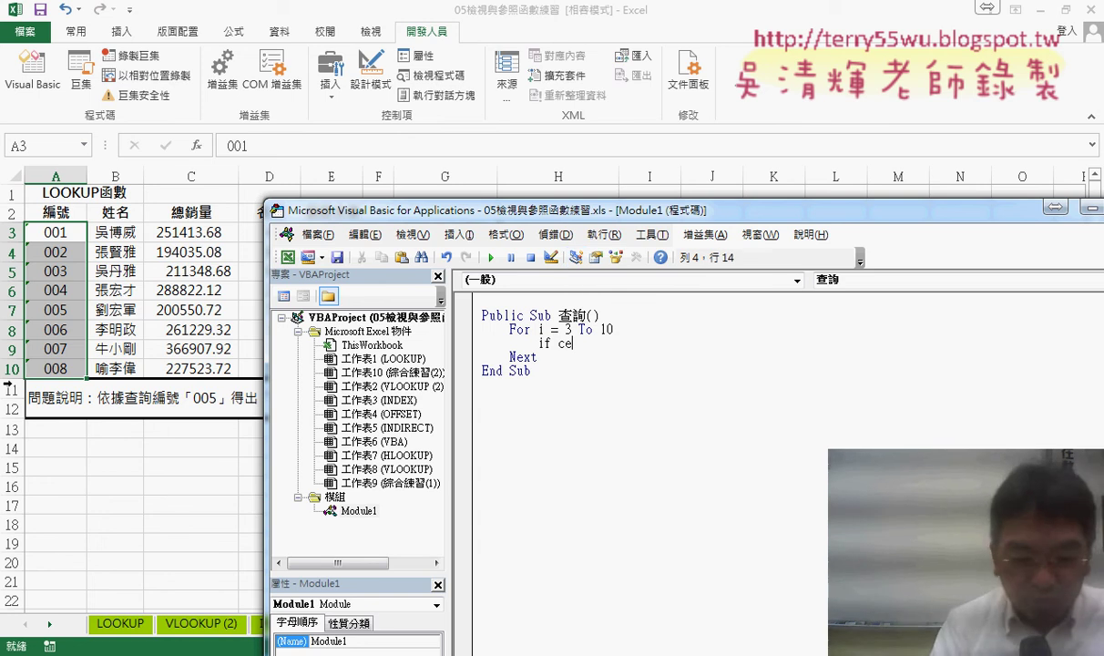
text(lls)
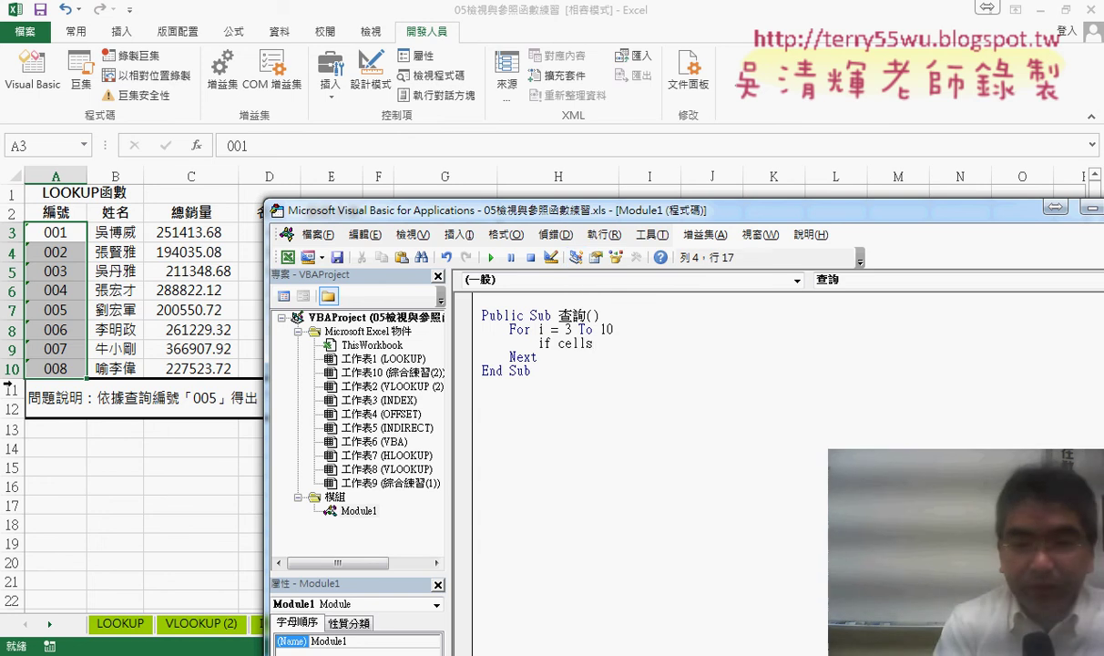
text(()
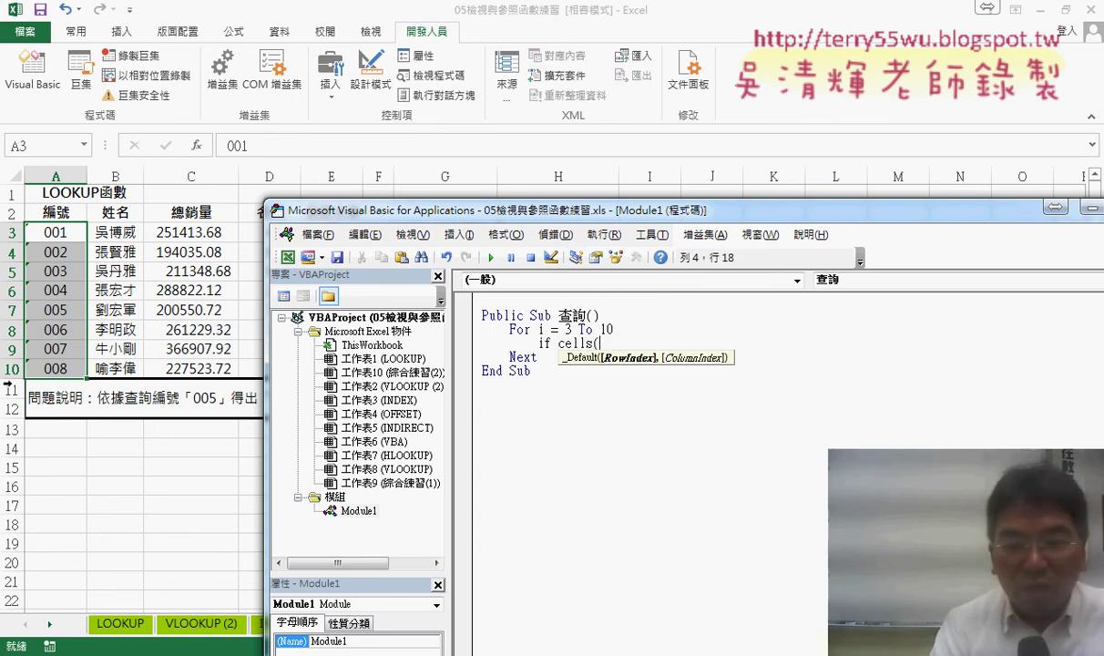
text(i,"A")
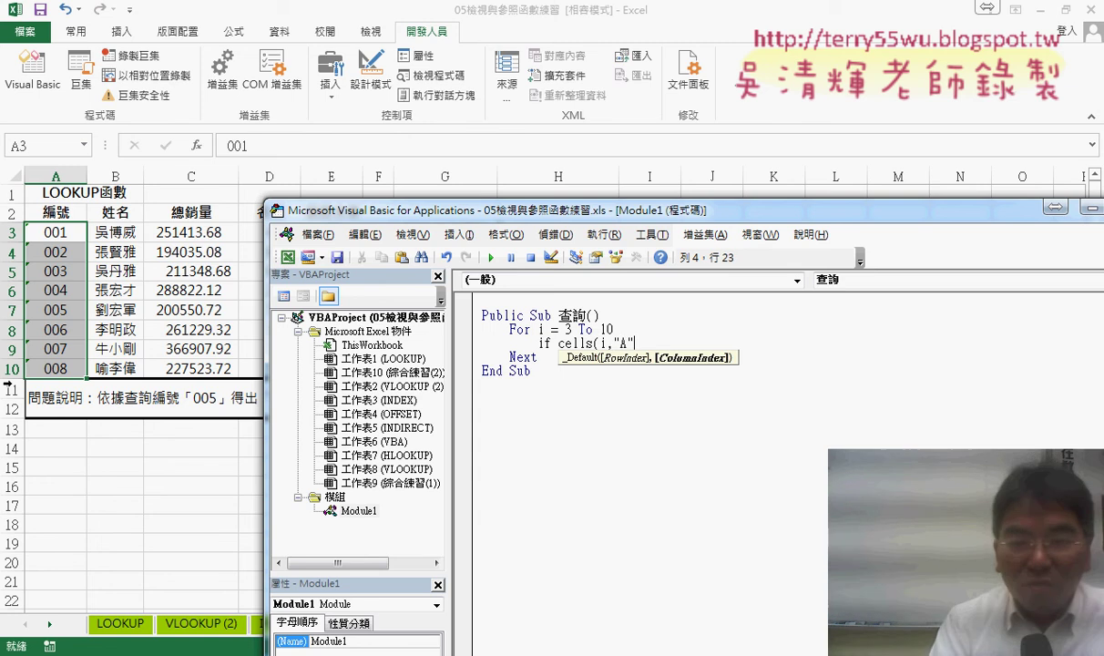
text()=)
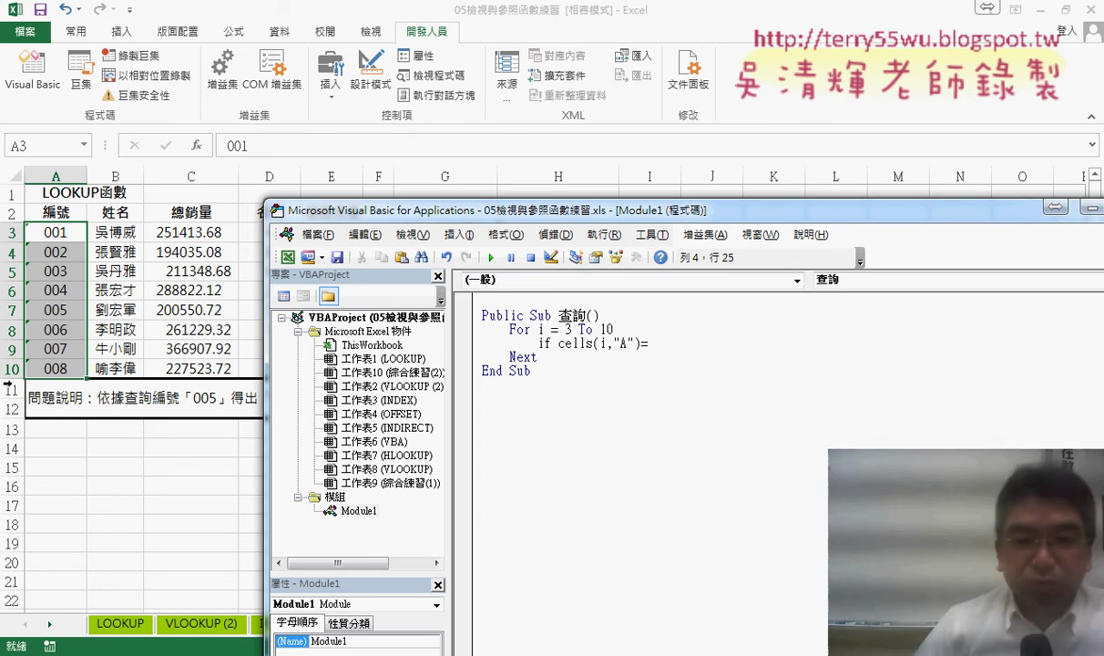
drag(537, 209, 511, 278)
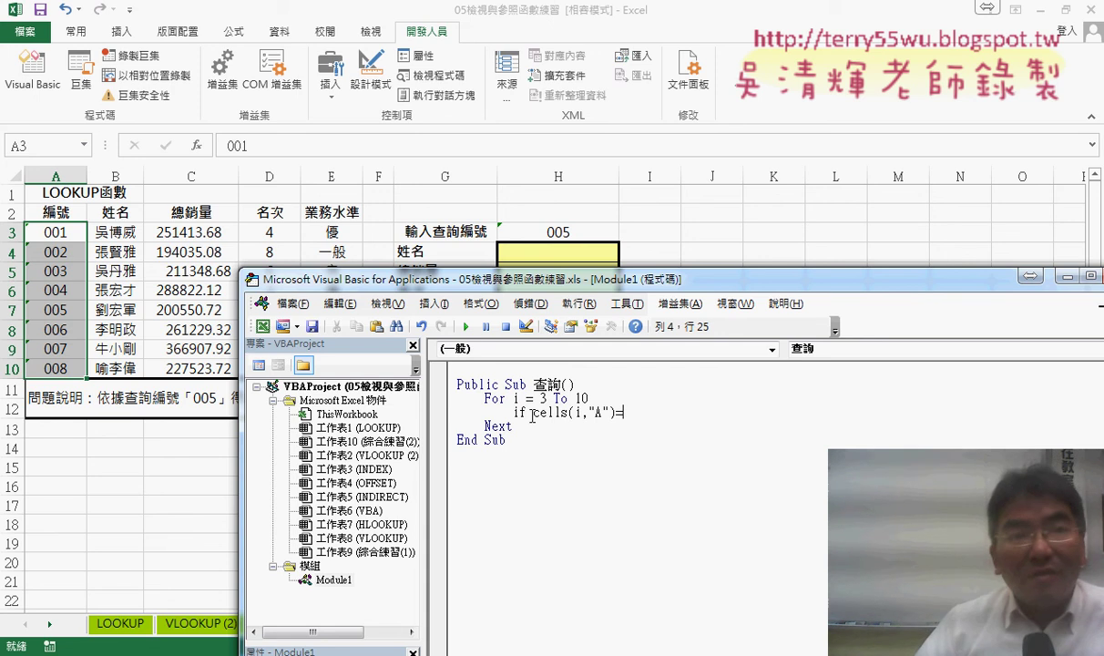
double_click(579, 412)
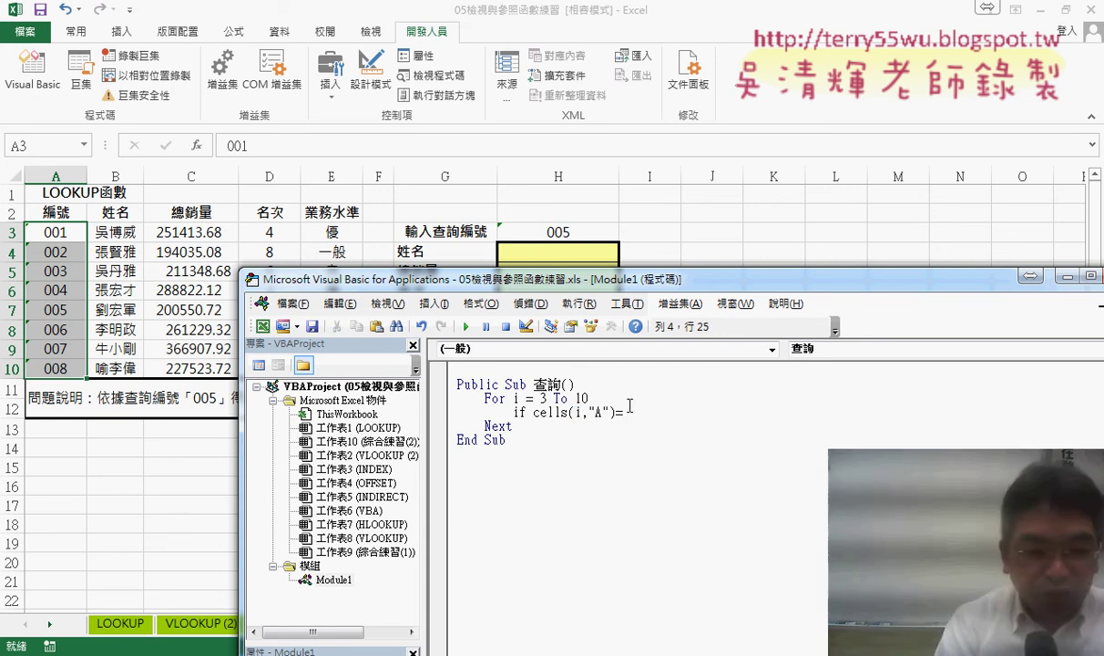
click(627, 412)
text(ran)
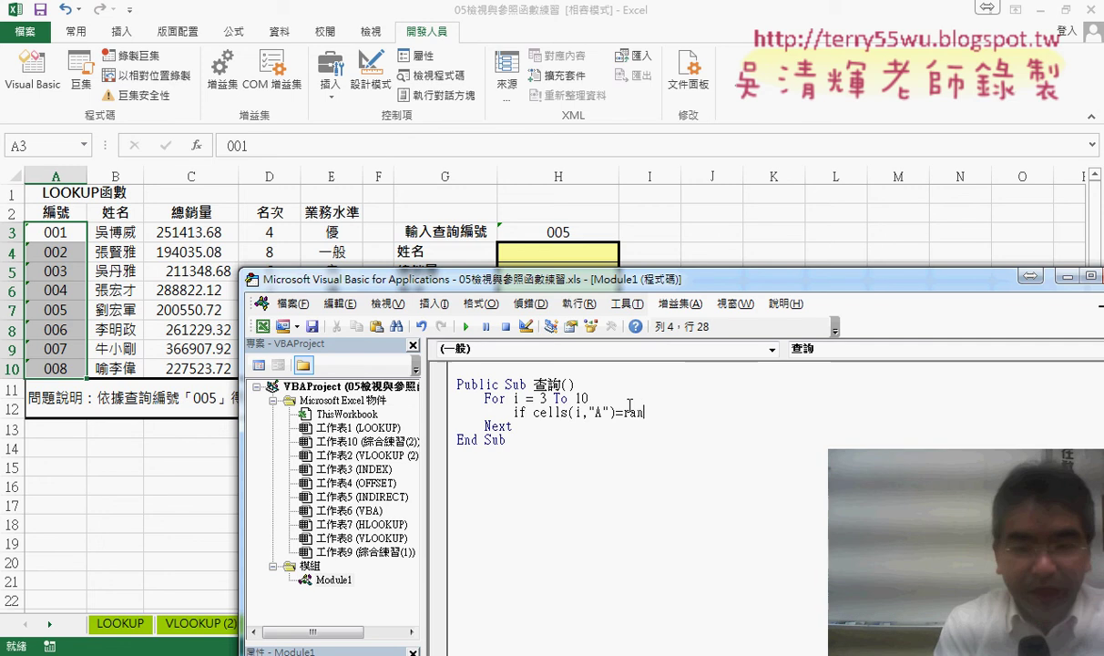
text(ge()
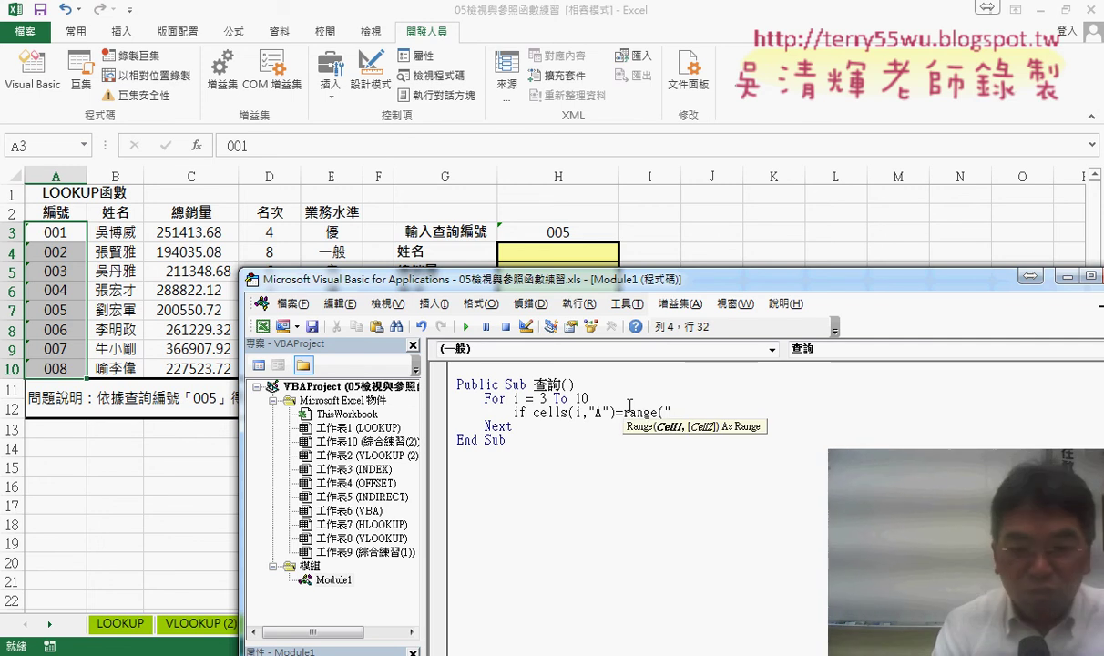
text(H)
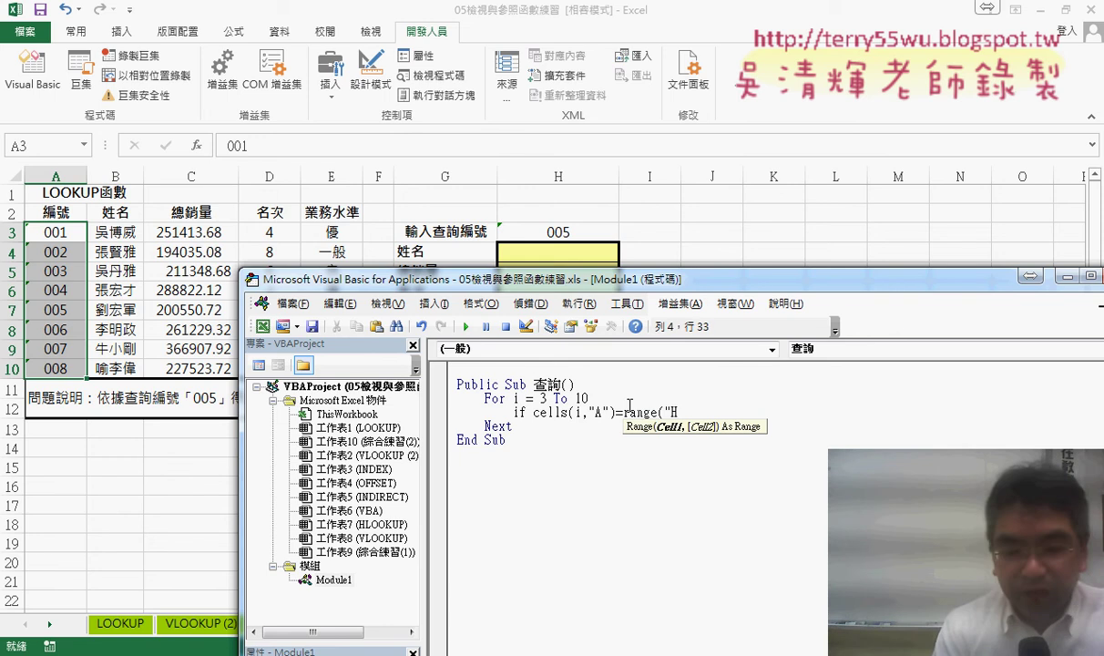
text(3") )
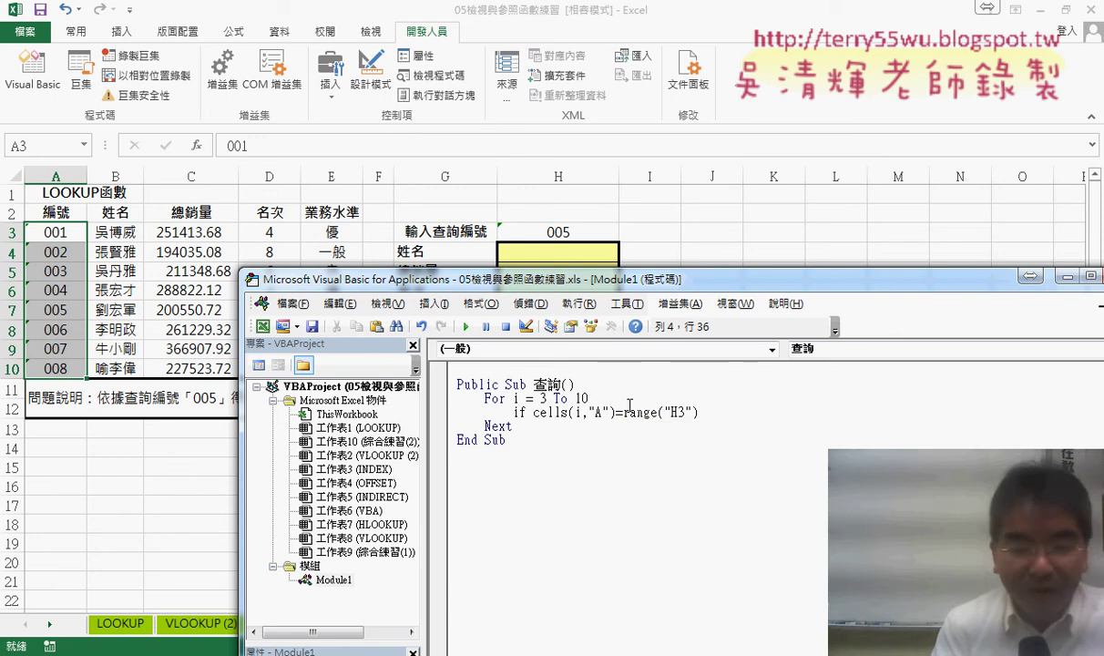
text( the)
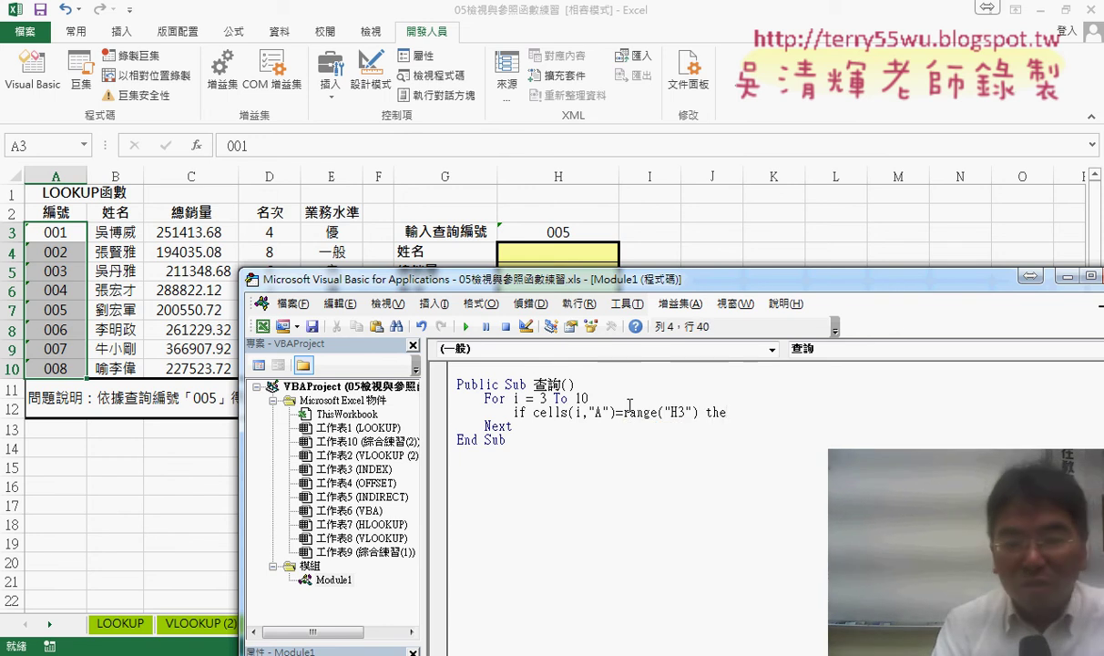
text(n)
key(Return)
key(Return)
text(e)
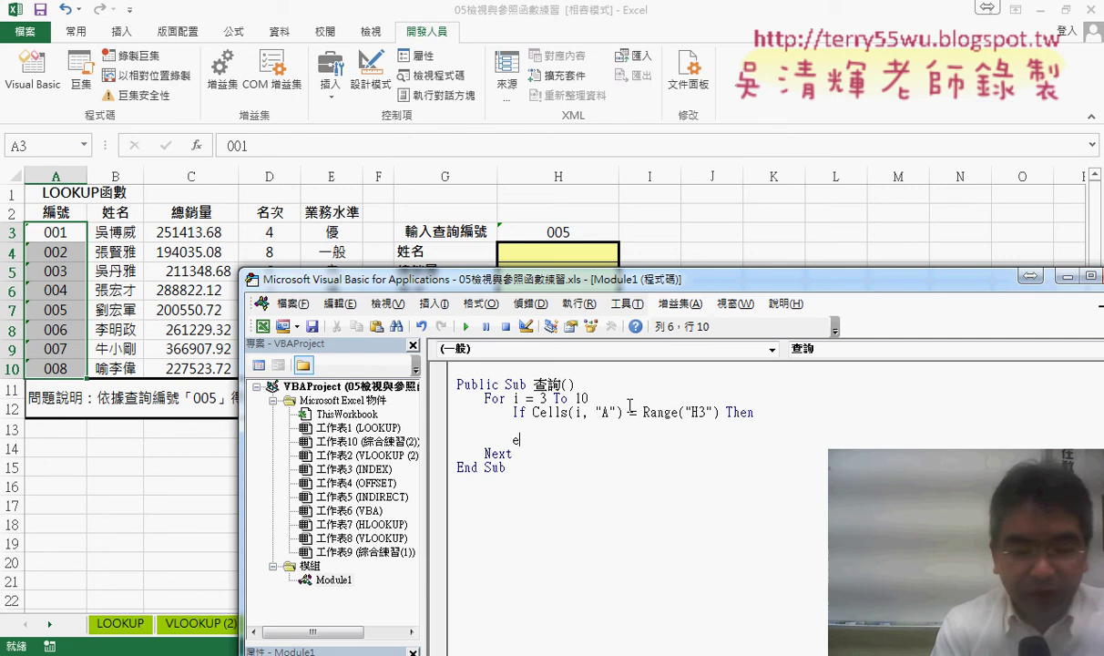
- Close the block with End If and Tab-indent the empty line inside it
text(nd i)
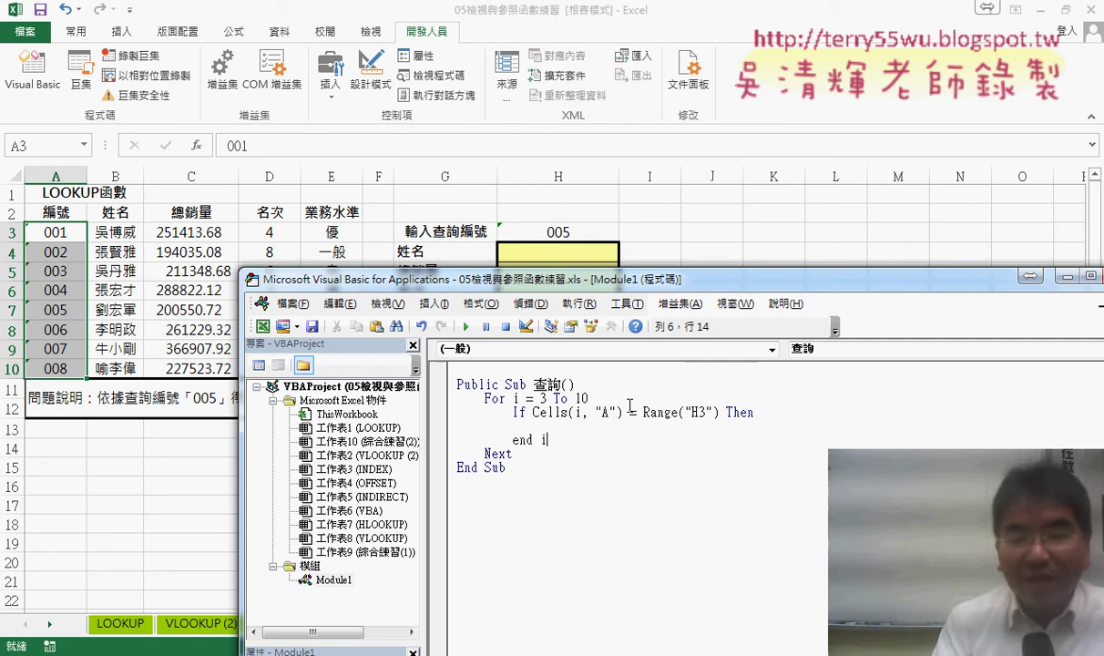
text(f)
key(ctrl+End)
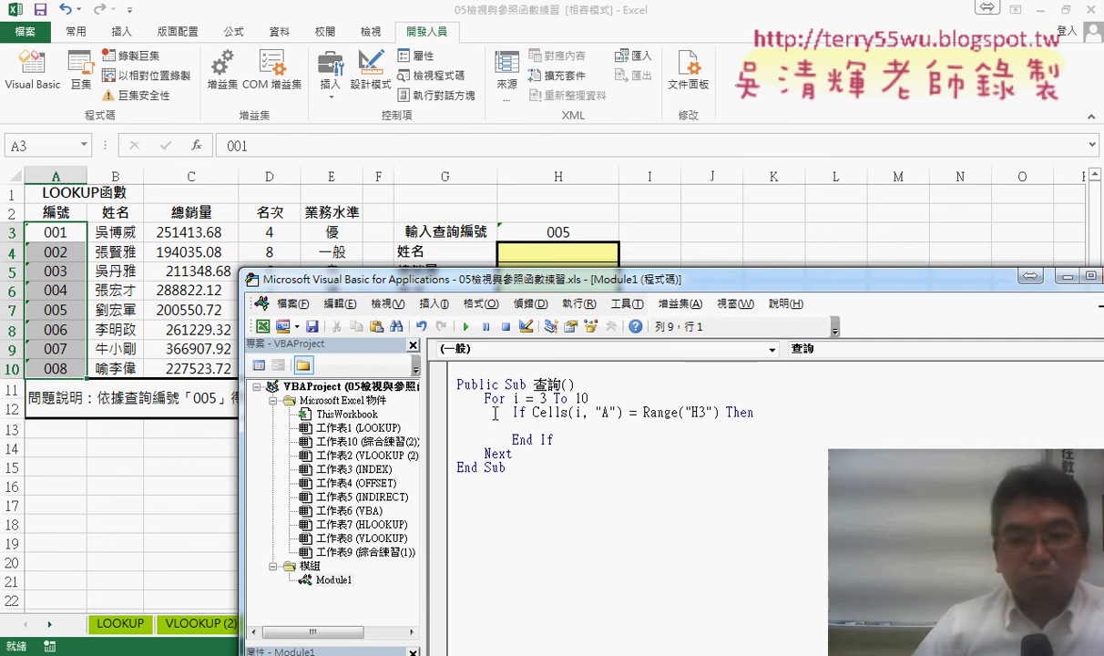
click(492, 398)
click(500, 450)
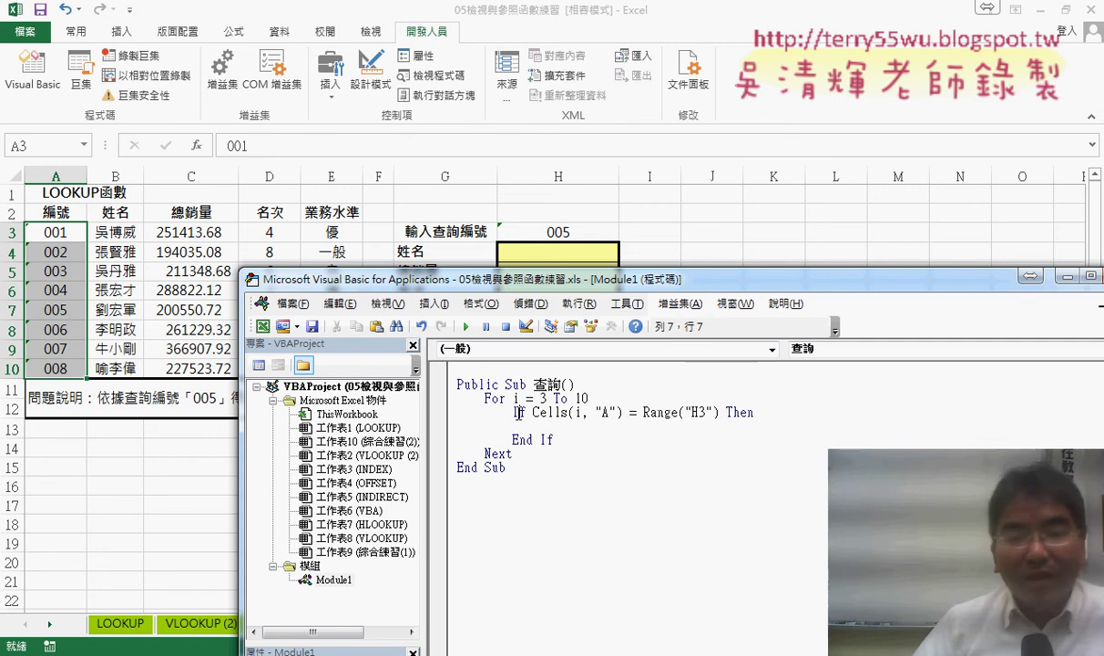
click(518, 412)
key(Down)
key(Down)
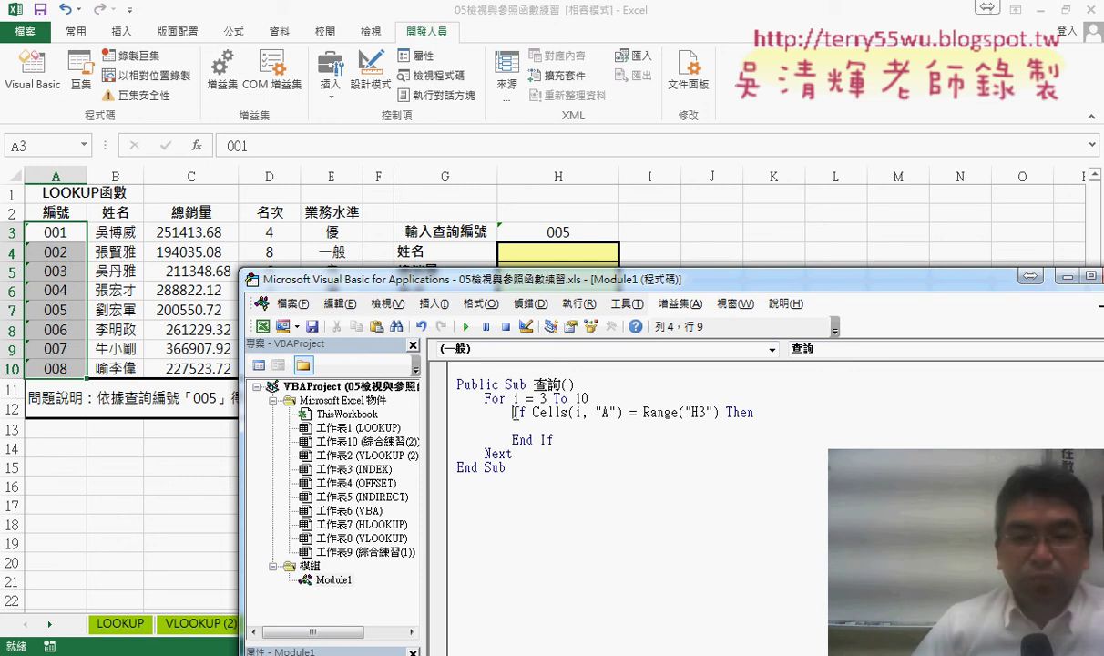
drag(553, 440, 506, 441)
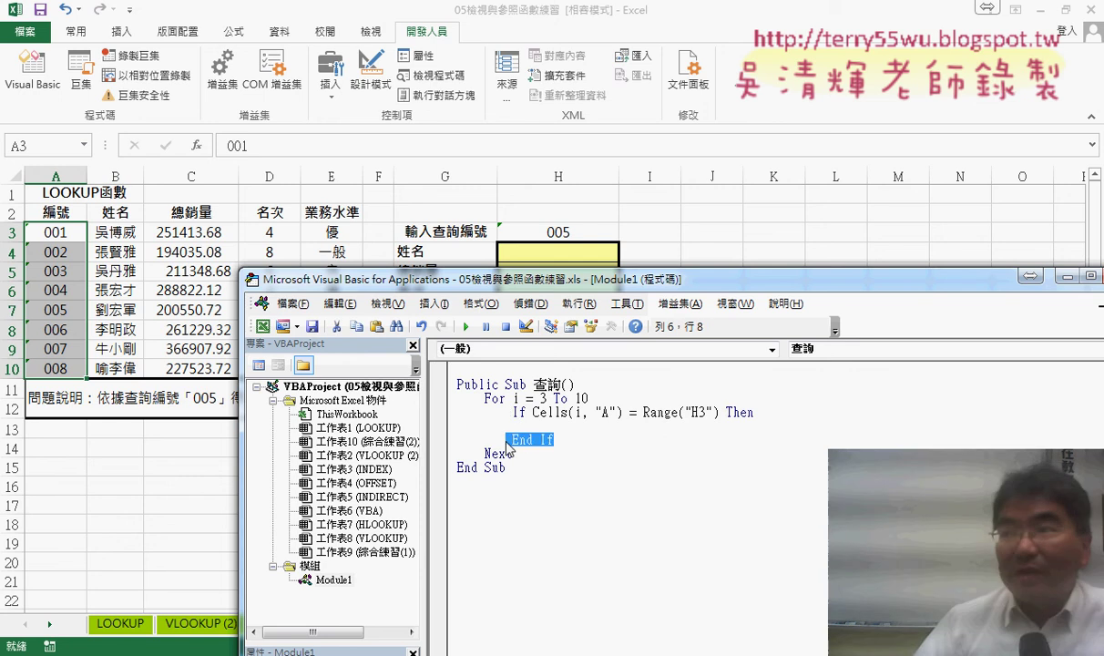
click(549, 427)
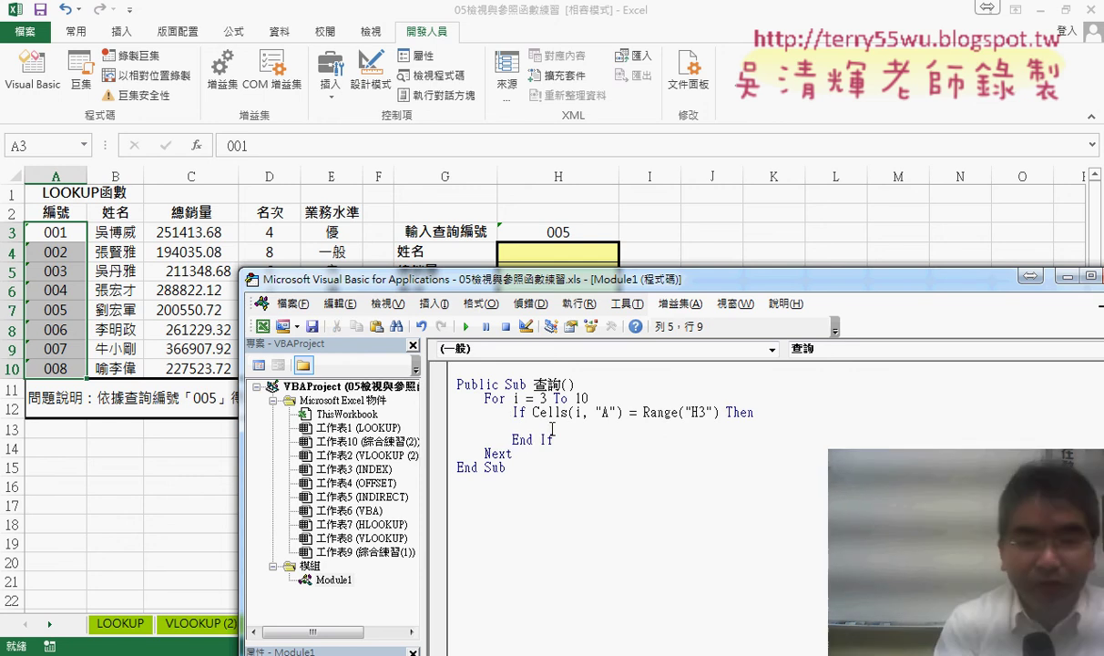
key(Tab)
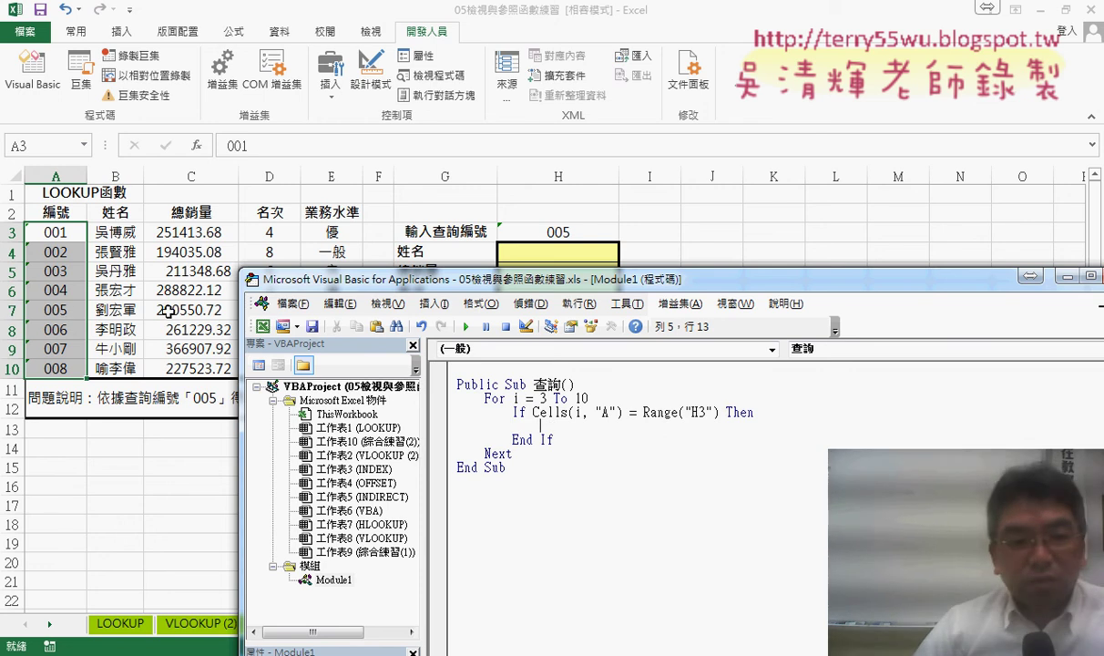
- Reveal the lookup area and annotate how B7's name maps to H4 with a +4 column offset
drag(299, 288, 293, 335)
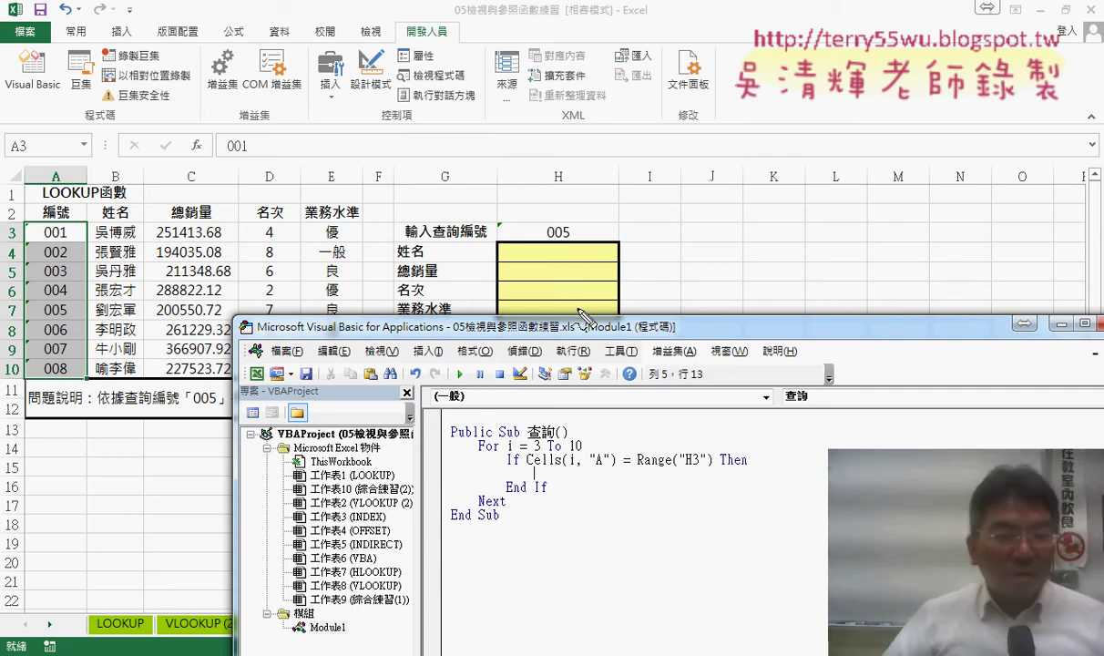
drag(132, 296, 141, 305)
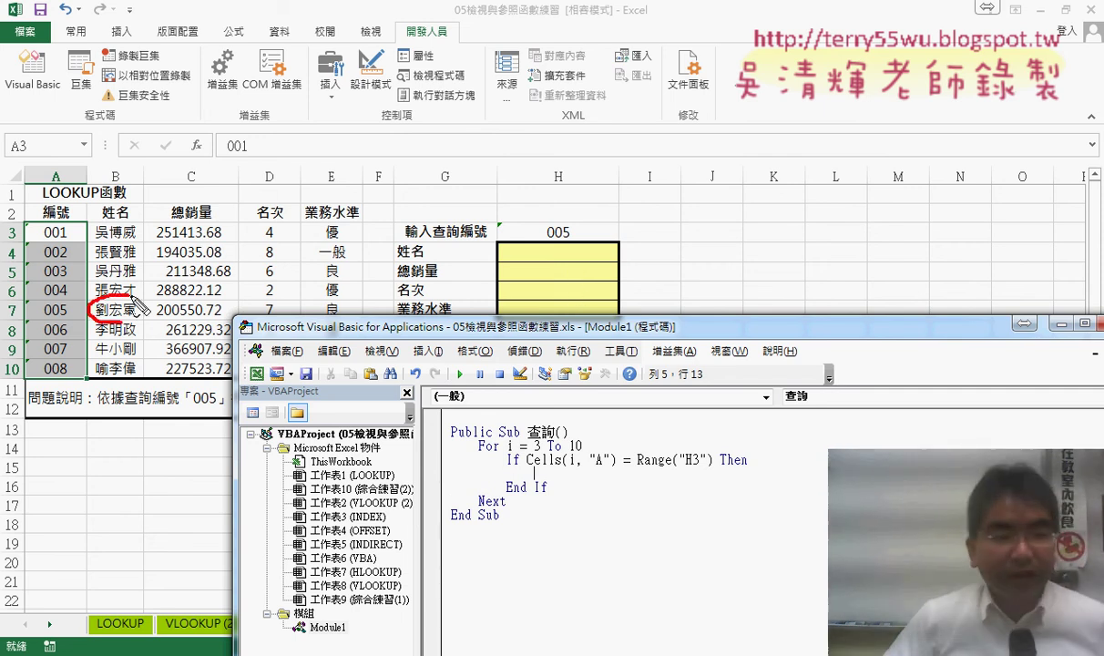
mouse_move(519, 247)
mouse_down()
mouse_move(583, 259)
mouse_move(566, 270)
mouse_up()
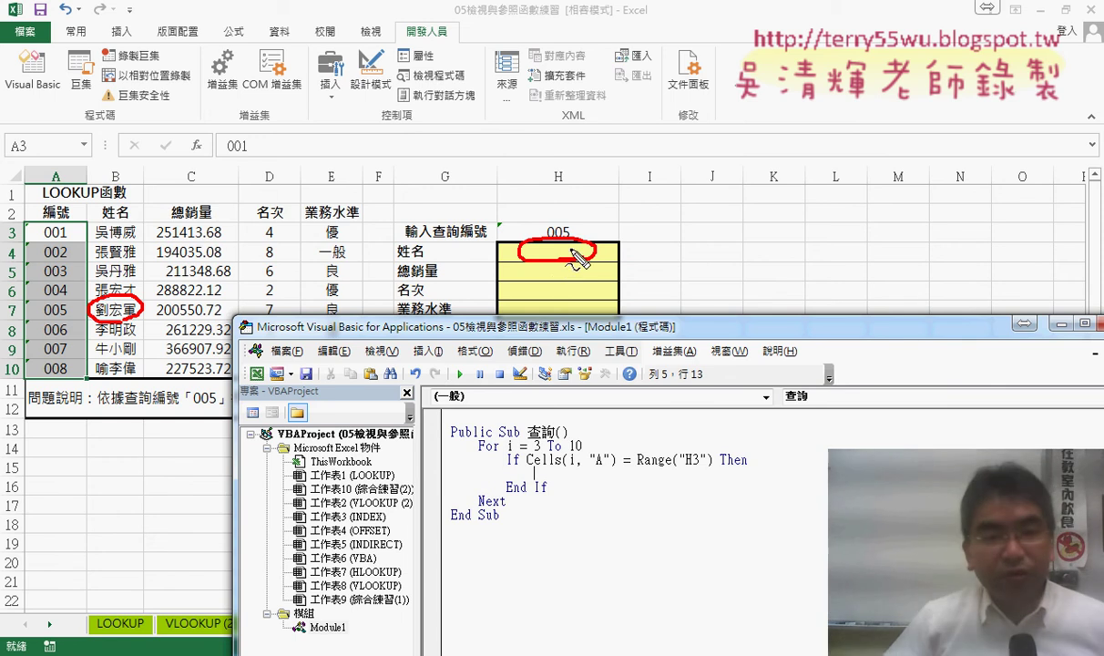
drag(138, 302, 506, 249)
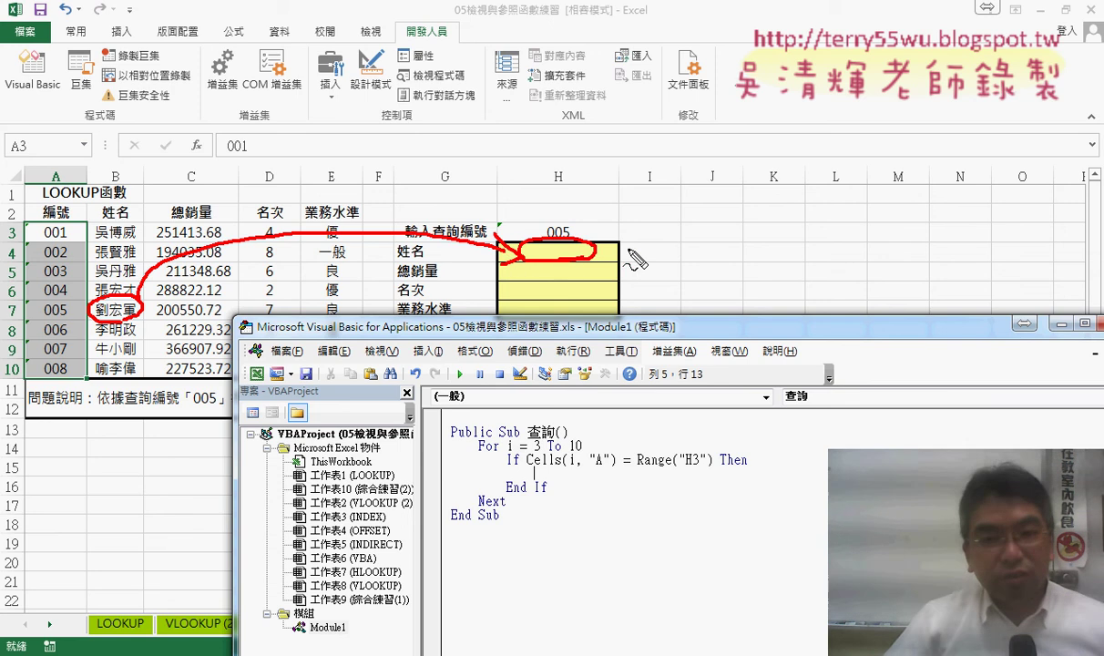
mouse_move(624, 241)
mouse_down()
mouse_move(642, 262)
mouse_move(630, 264)
mouse_move(675, 252)
mouse_move(668, 260)
mouse_up()
mouse_move(596, 273)
mouse_down()
mouse_move(725, 227)
mouse_move(592, 273)
mouse_up()
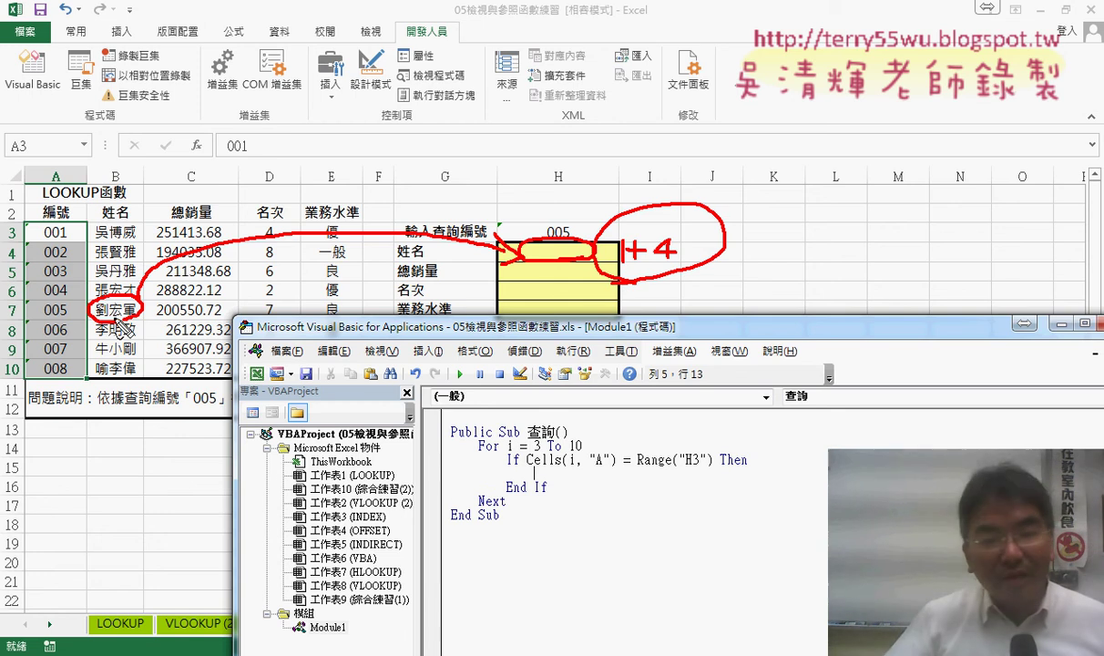
drag(566, 461, 573, 466)
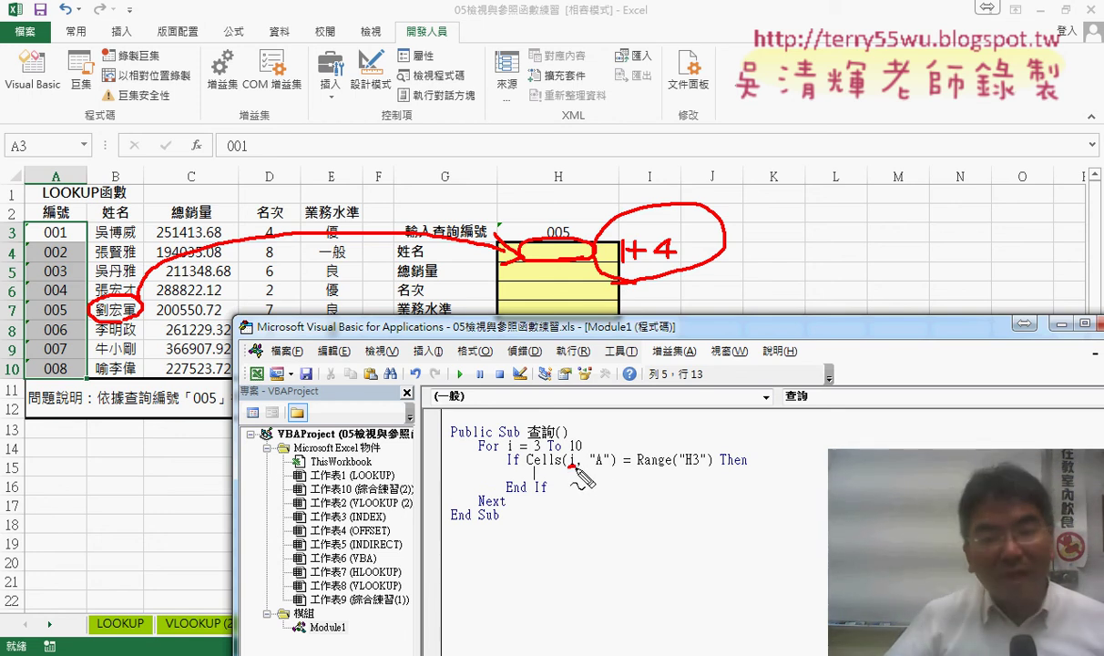
drag(594, 460, 603, 465)
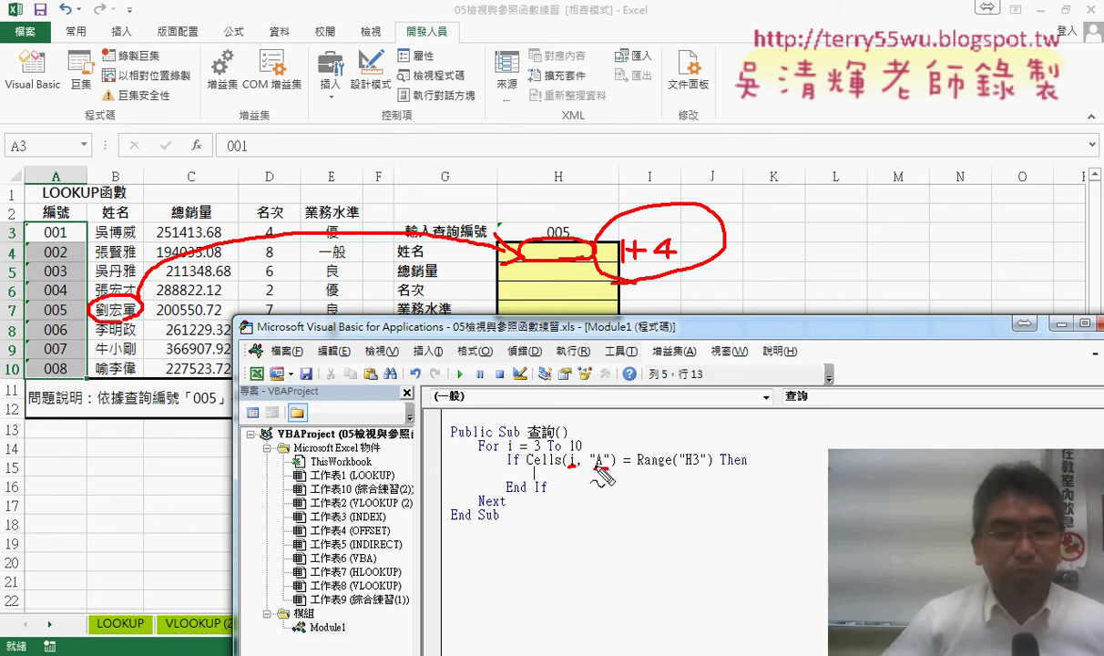
key(Escape)
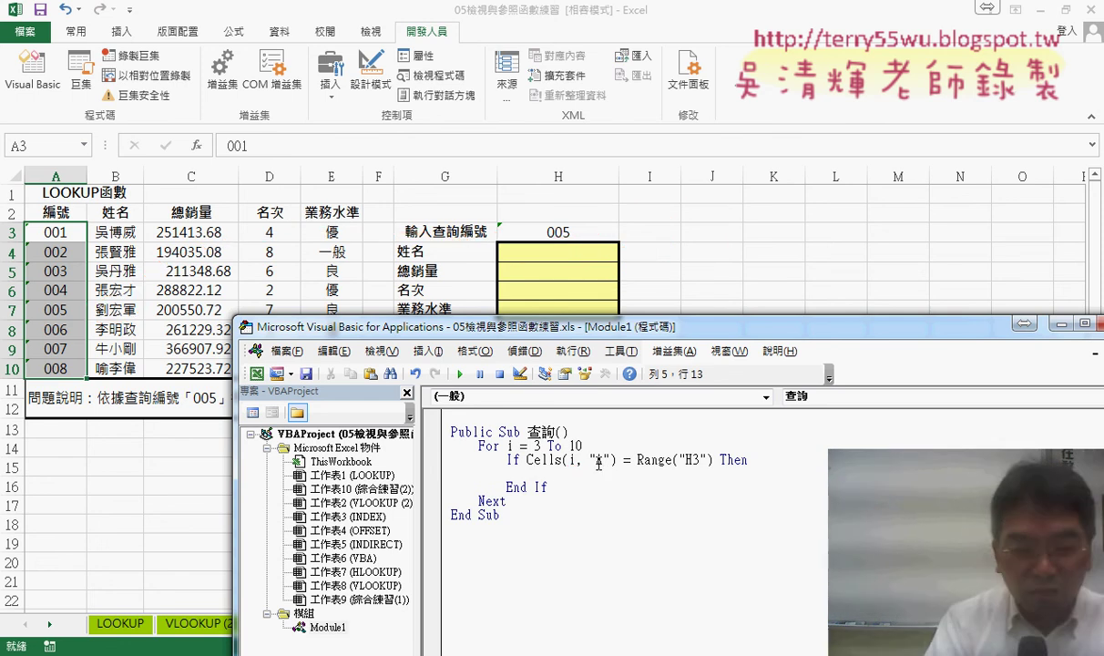
- Write Range("H4") = Cells(i, "B") inside the If block, fixing the compile error
text(ra)
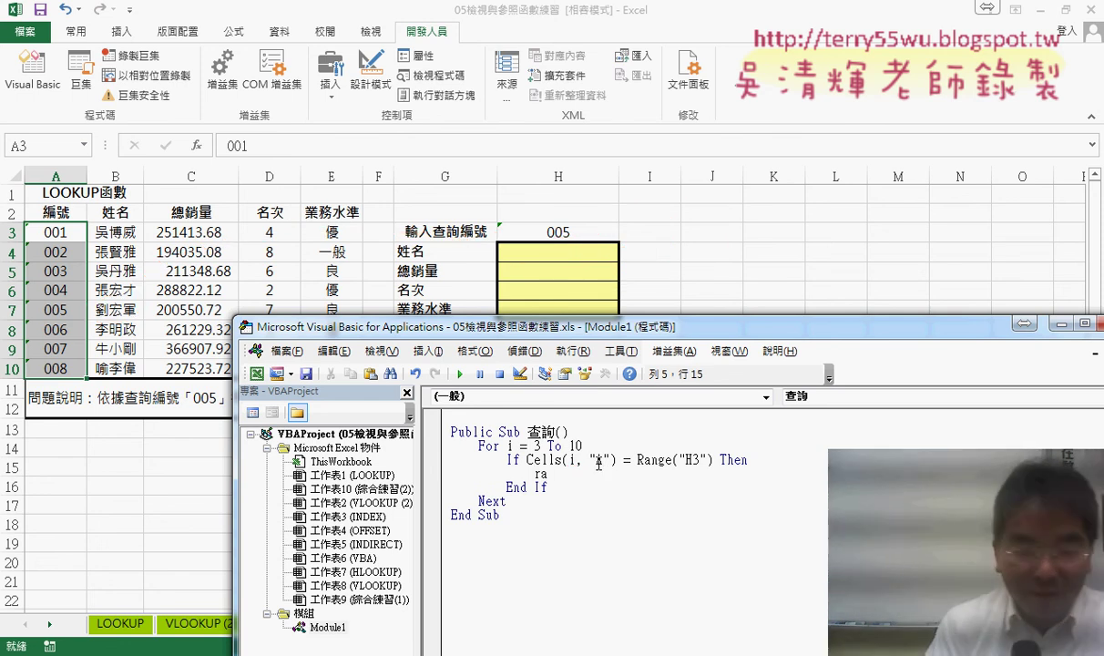
text(nge)
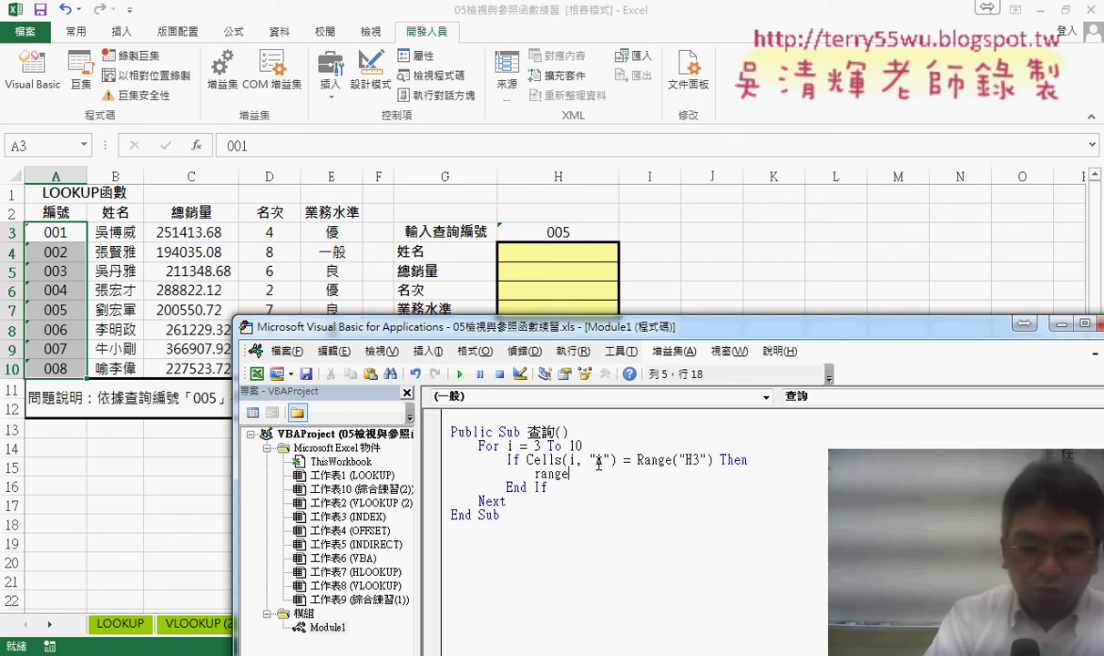
text(("H)
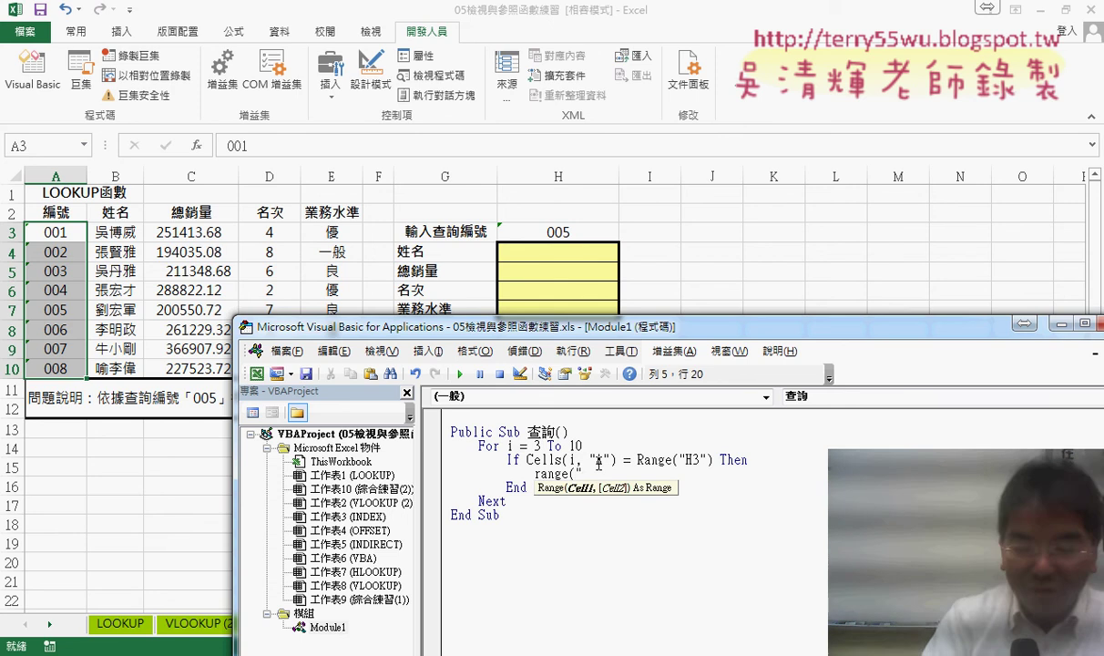
text(4")
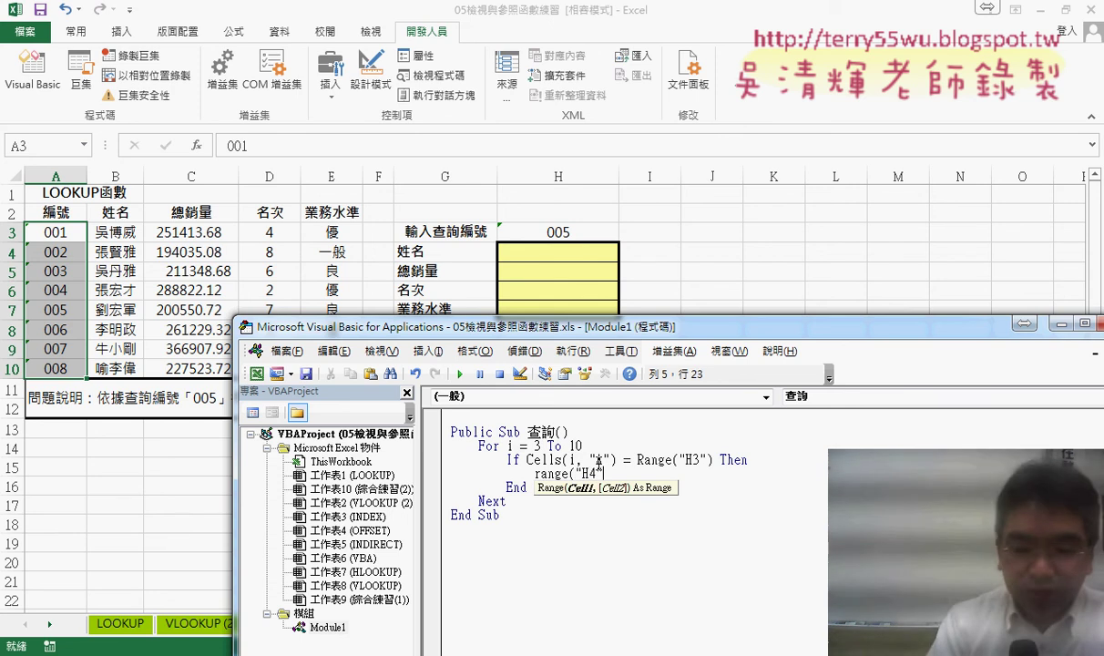
text())
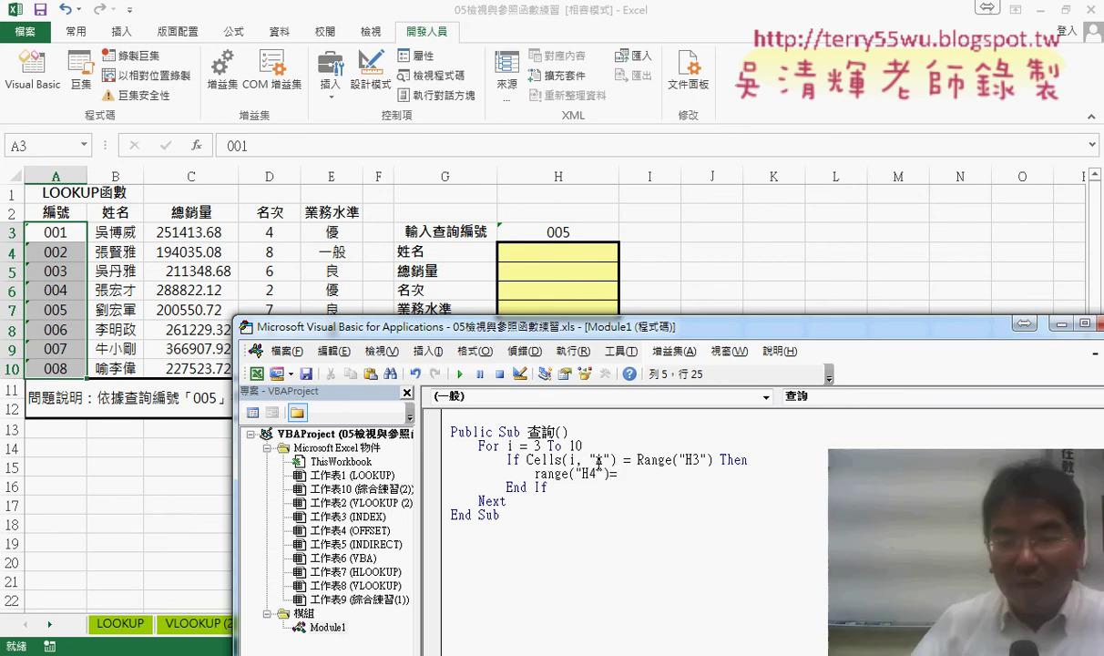
text(=)
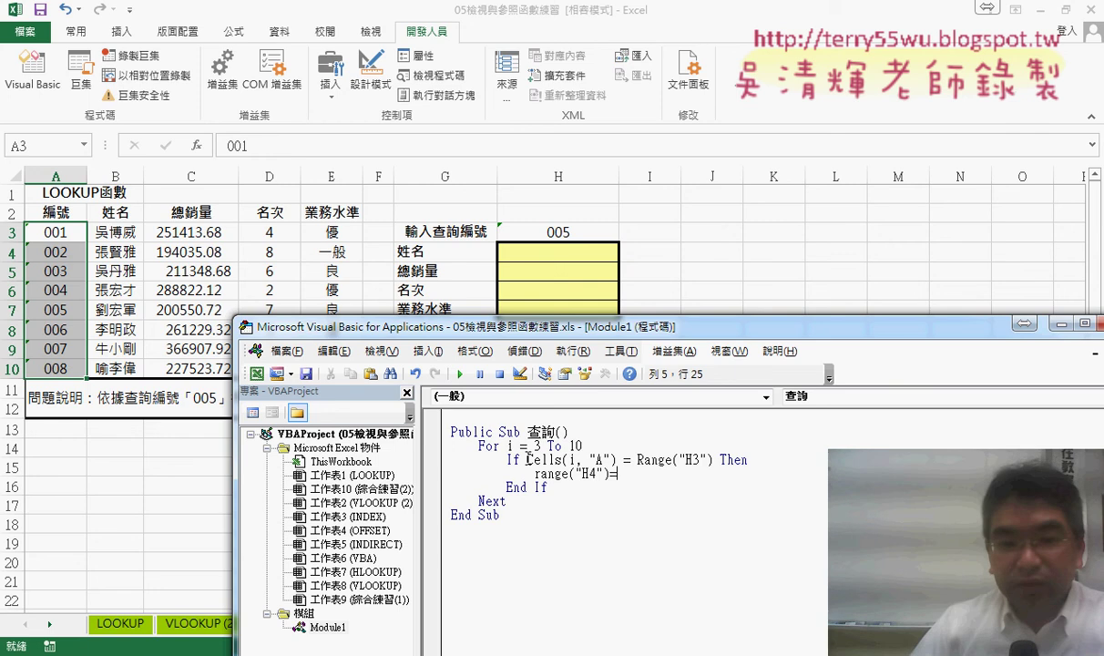
click(528, 458)
key(Return)
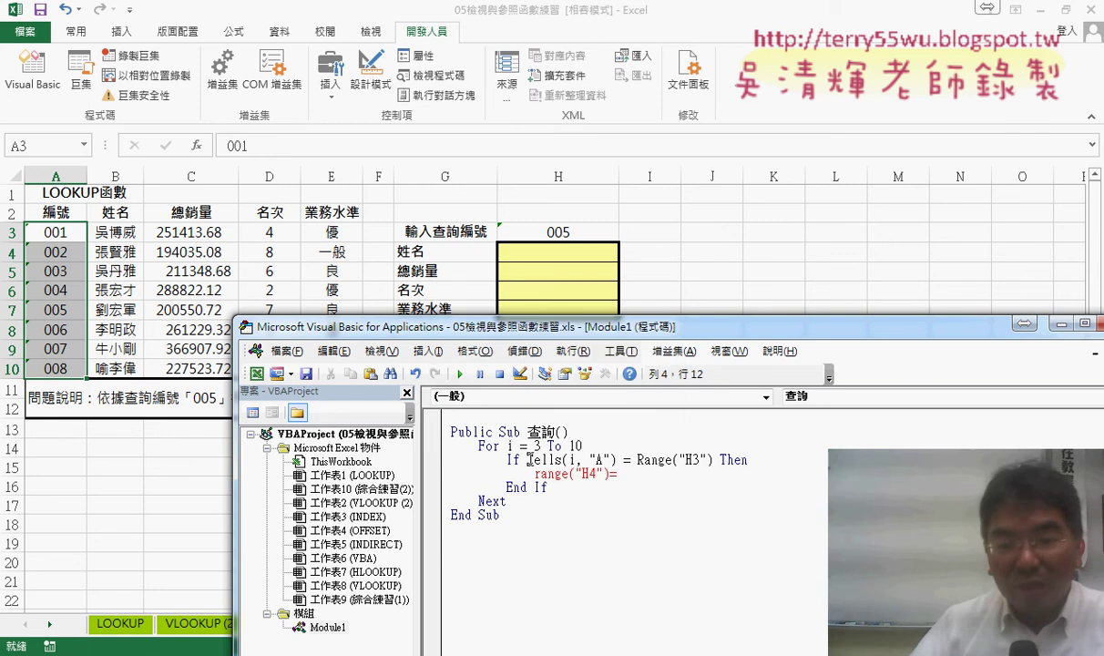
mouse_move(528, 459)
mouse_down()
mouse_move(612, 460)
mouse_move(636, 475)
mouse_up()
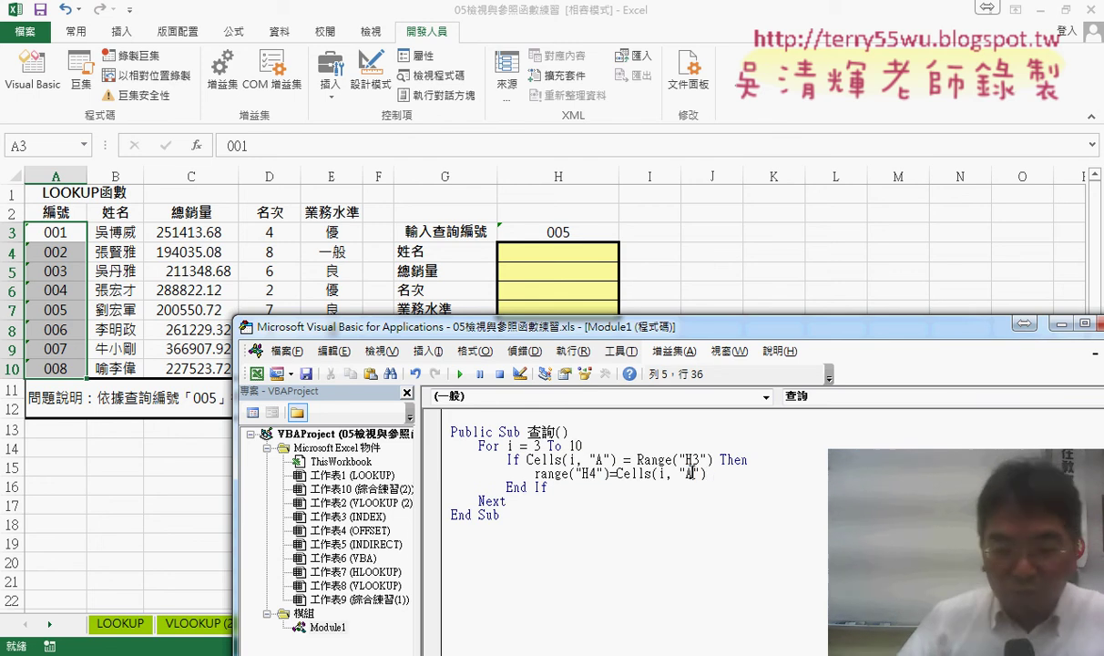
text(B)
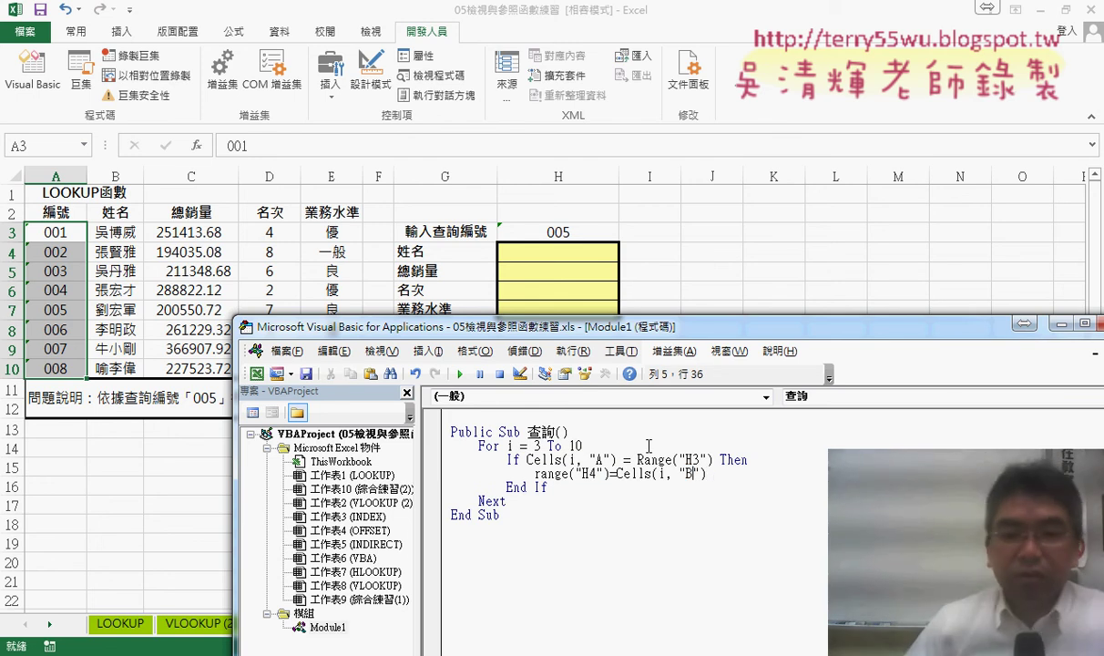
click(735, 554)
- Highlight the Cells(i, "B") expression and the For line to explain them
drag(721, 474, 630, 474)
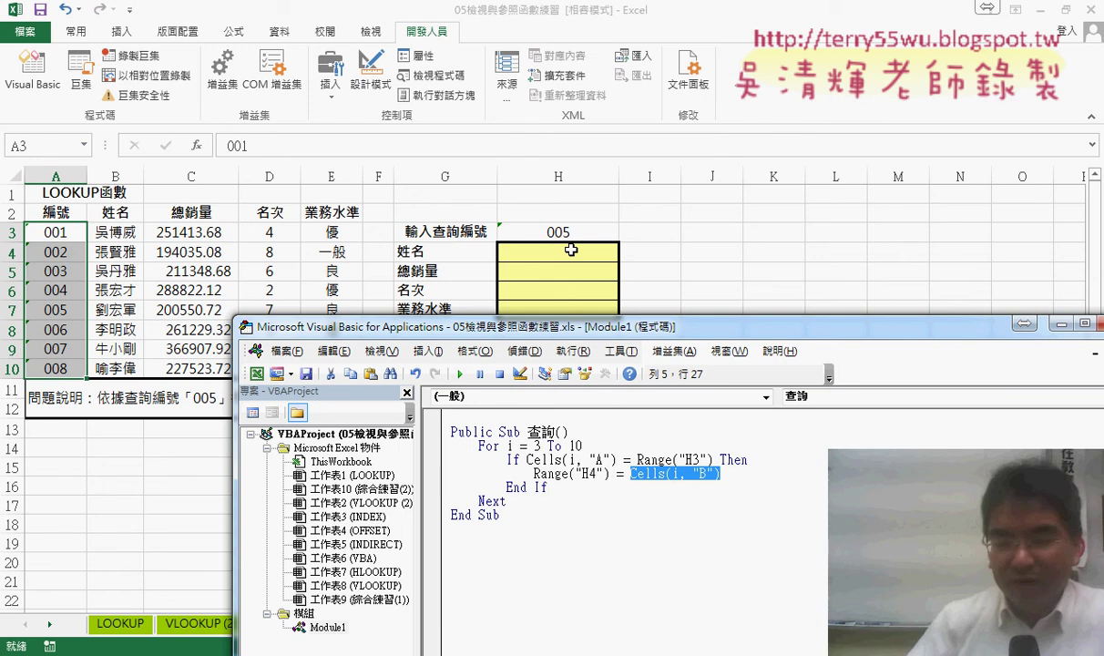
key(End)
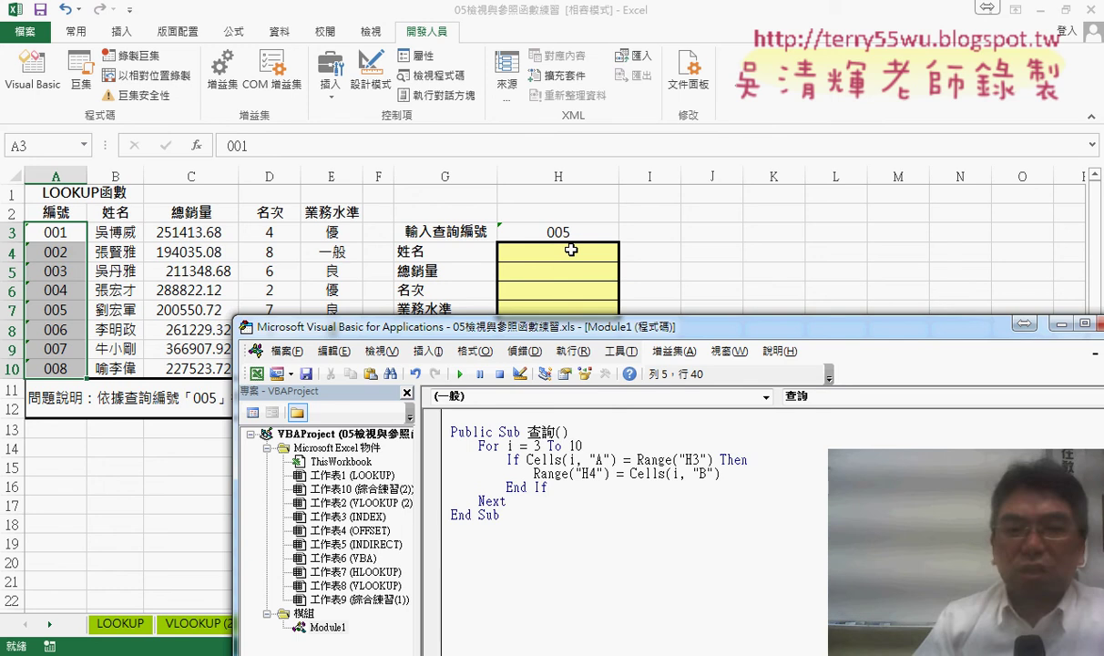
click(490, 446)
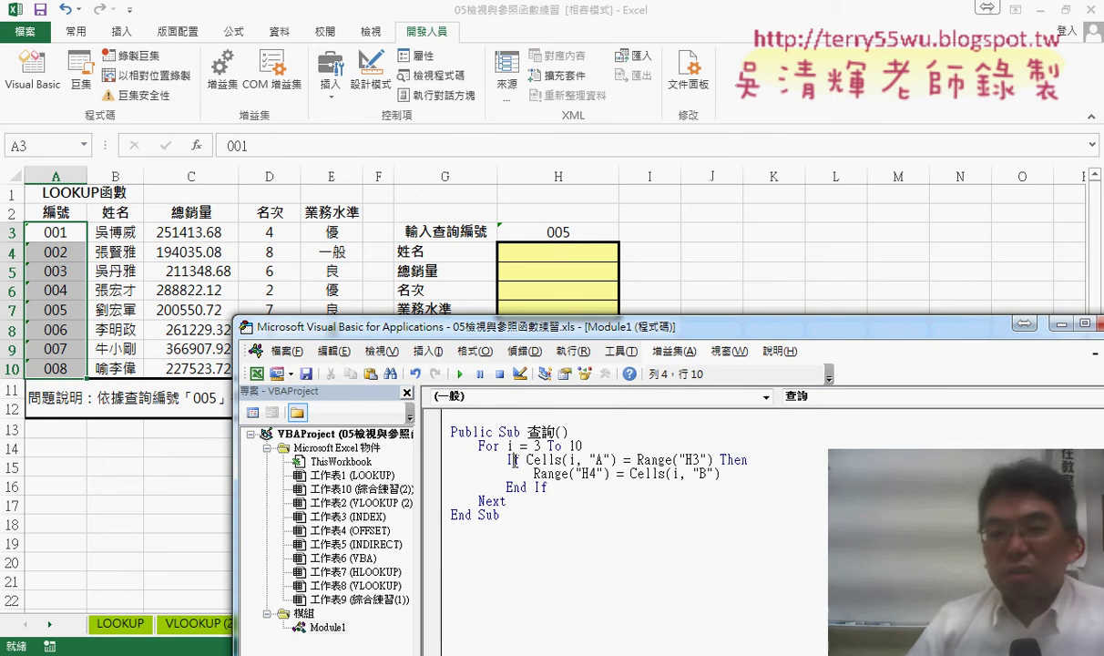
drag(721, 473, 631, 473)
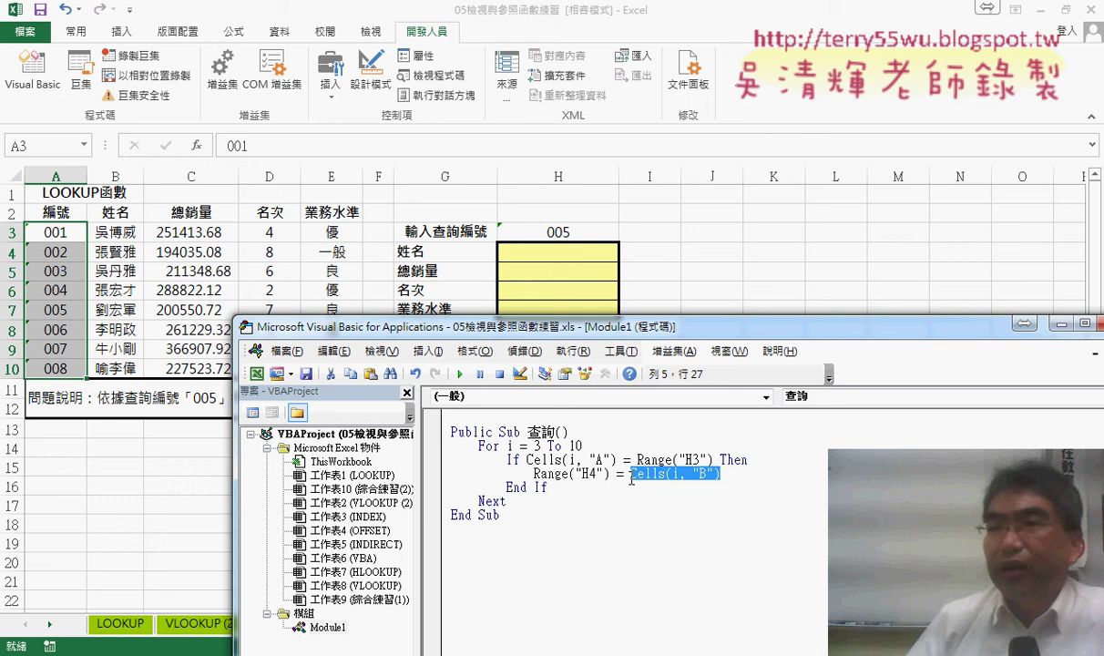
- Copy the H4 line and edit the copy to Range("H5") = Cells(i, "C")
click(558, 475)
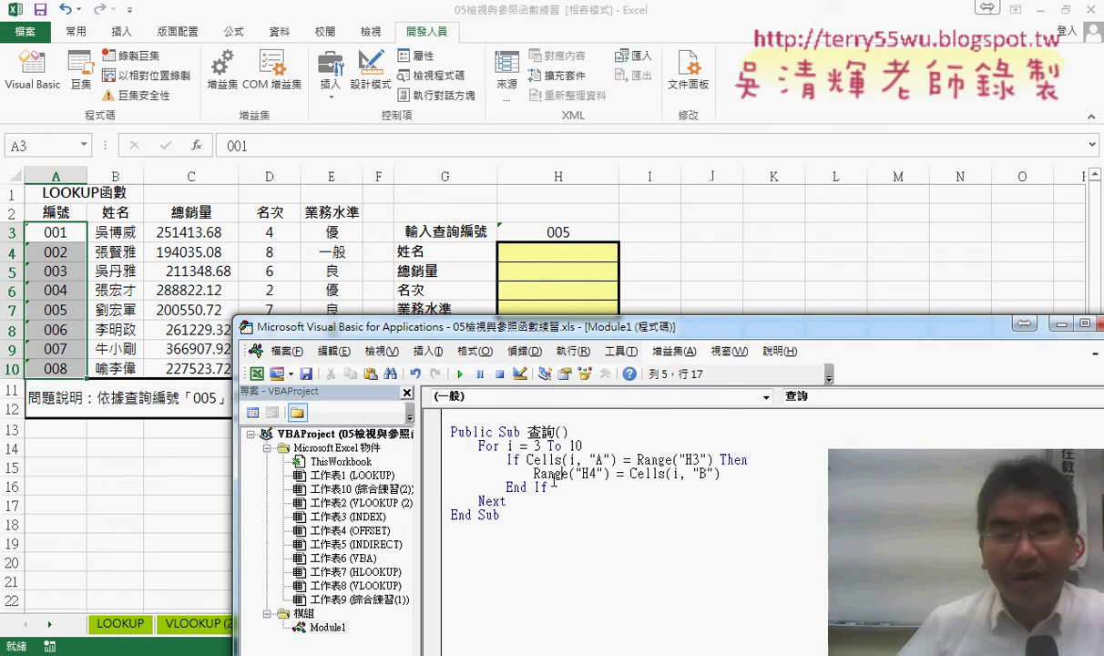
key(Return)
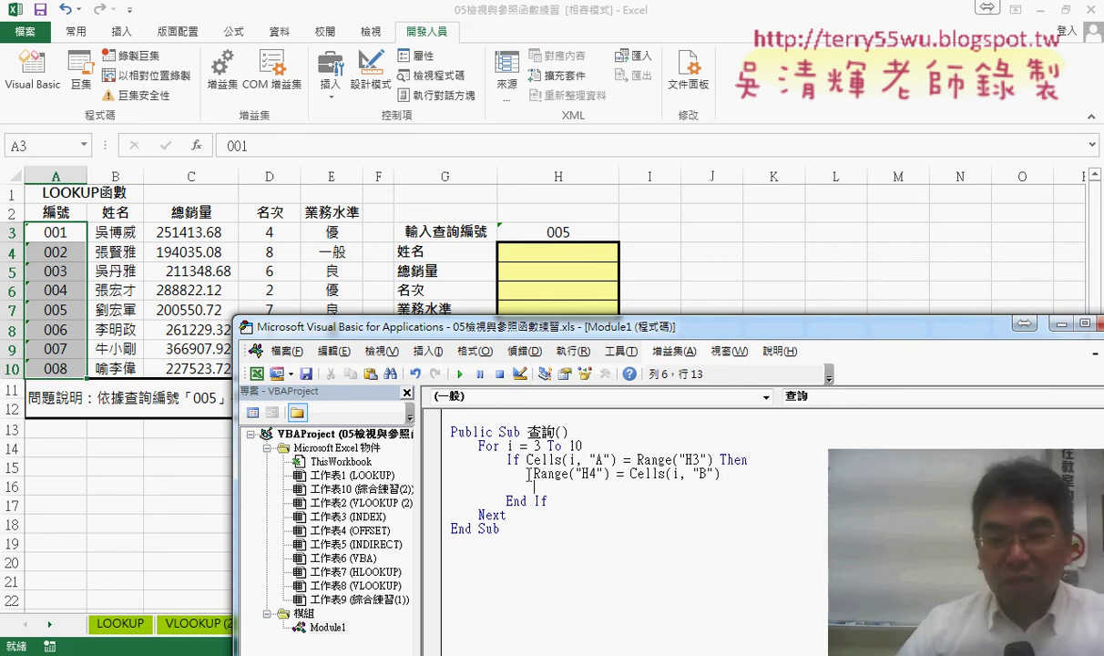
drag(531, 474, 720, 474)
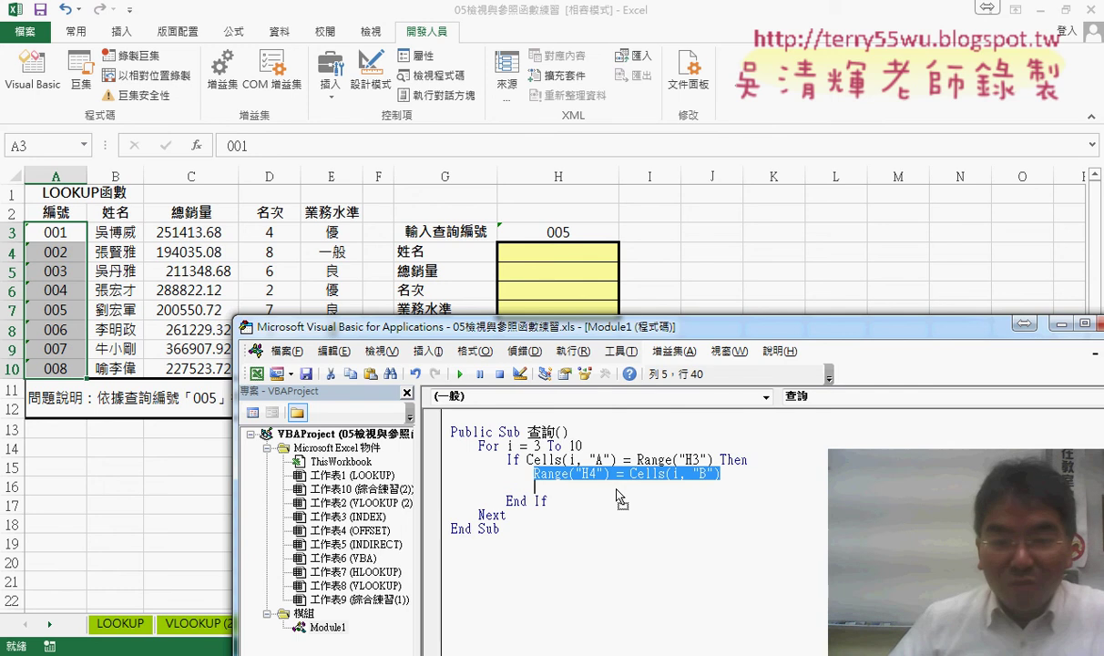
drag(615, 490, 591, 489)
text(5)
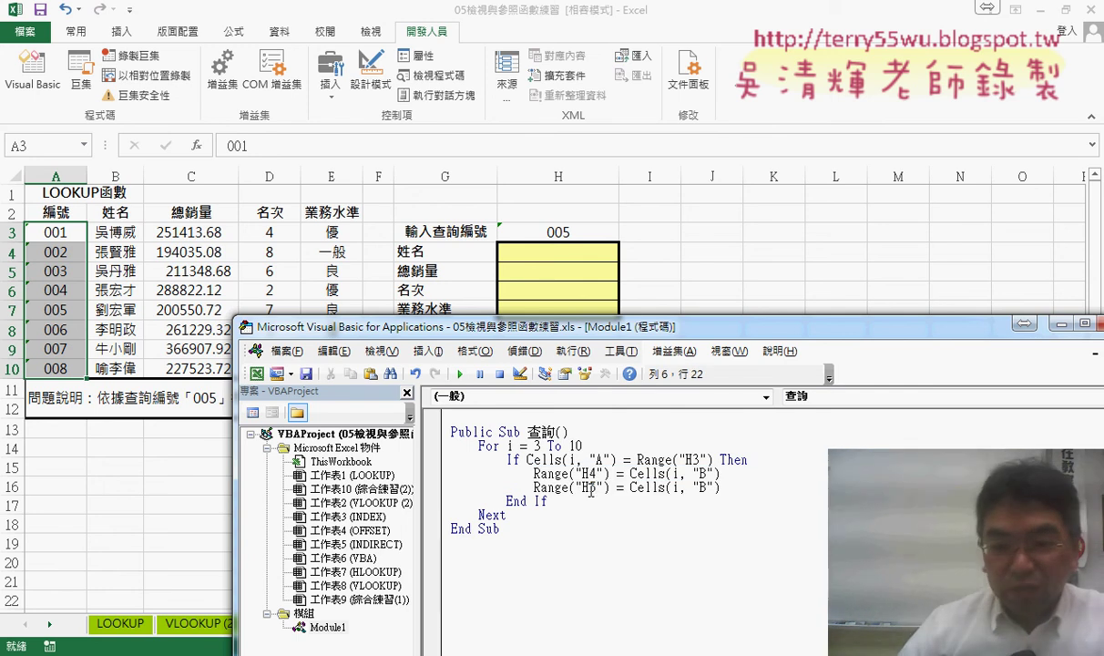
drag(709, 488, 700, 488)
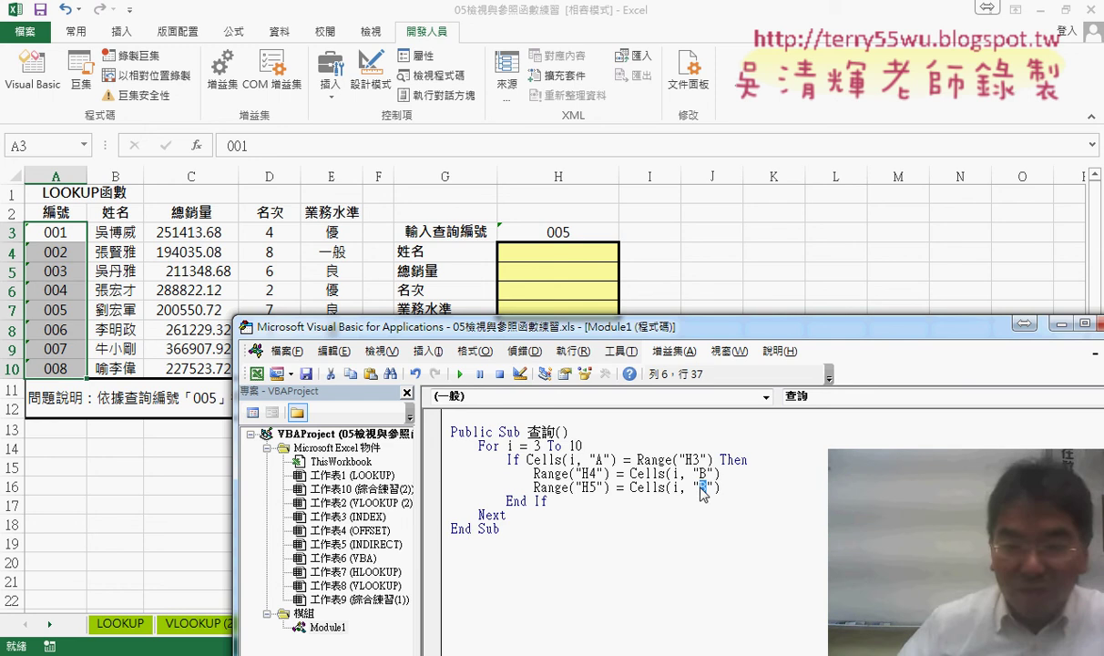
text(C)
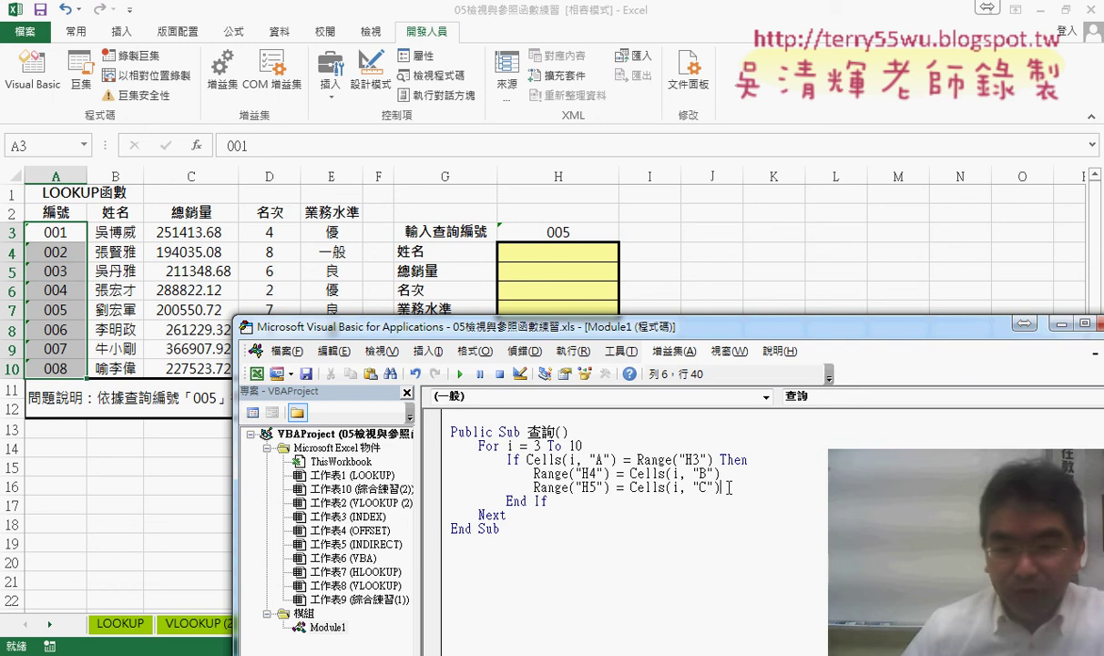
- Add the lines Range("H6") = Cells(i, "D") and Range("H7") = Cells(i, "E")
key(Return)
mouse_move(728, 487)
mouse_down()
mouse_move(534, 487)
mouse_move(537, 502)
mouse_up()
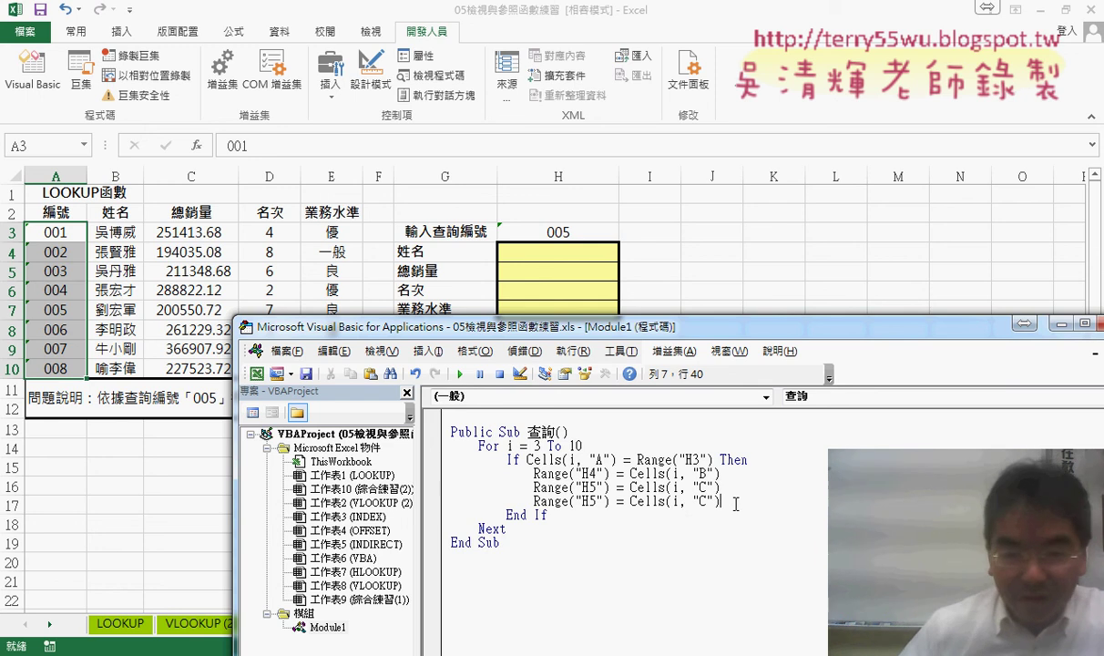
key(Return)
mouse_move(728, 501)
mouse_down()
mouse_move(534, 500)
mouse_move(546, 521)
mouse_move(537, 515)
mouse_move(596, 500)
mouse_up()
text(6)
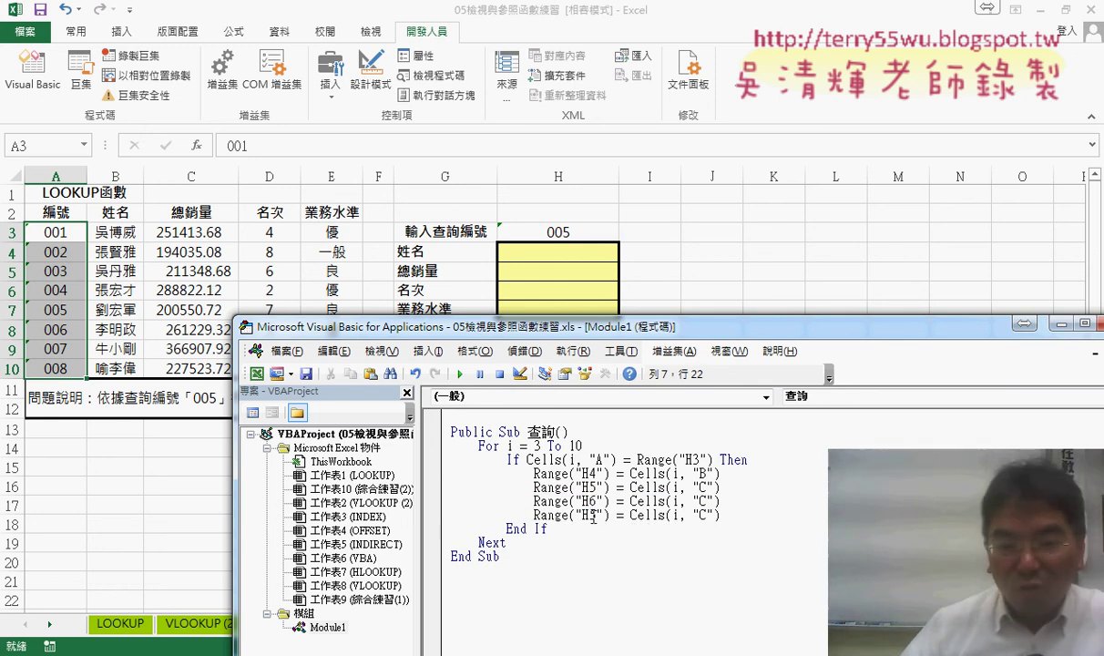
click(593, 516)
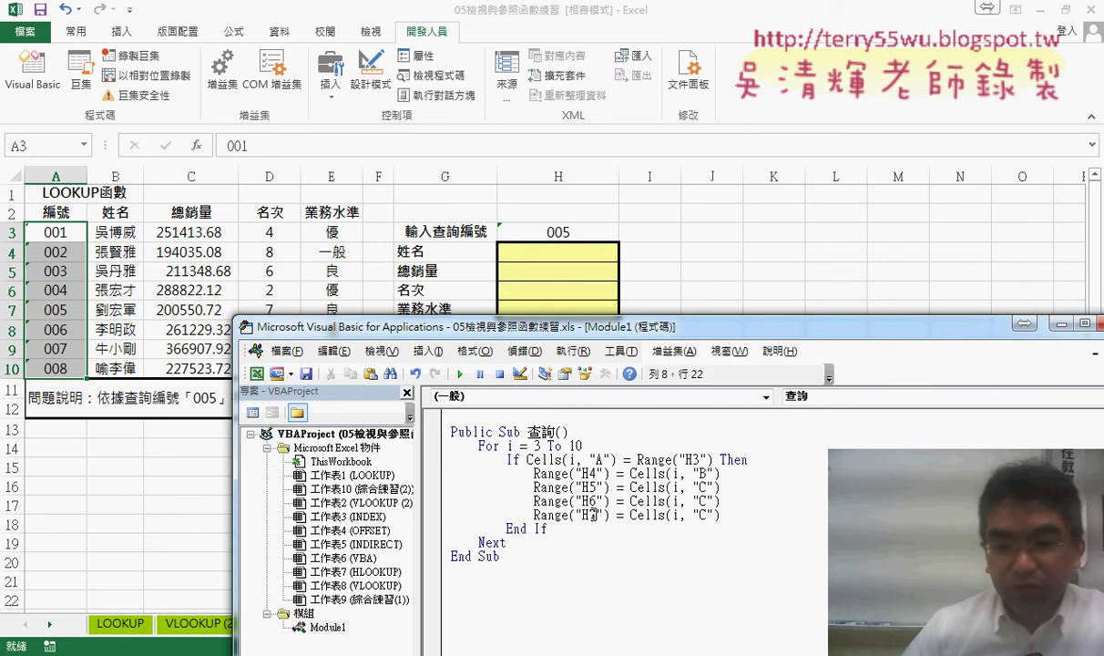
key(BackSpace)
text(7)
double_click(703, 501)
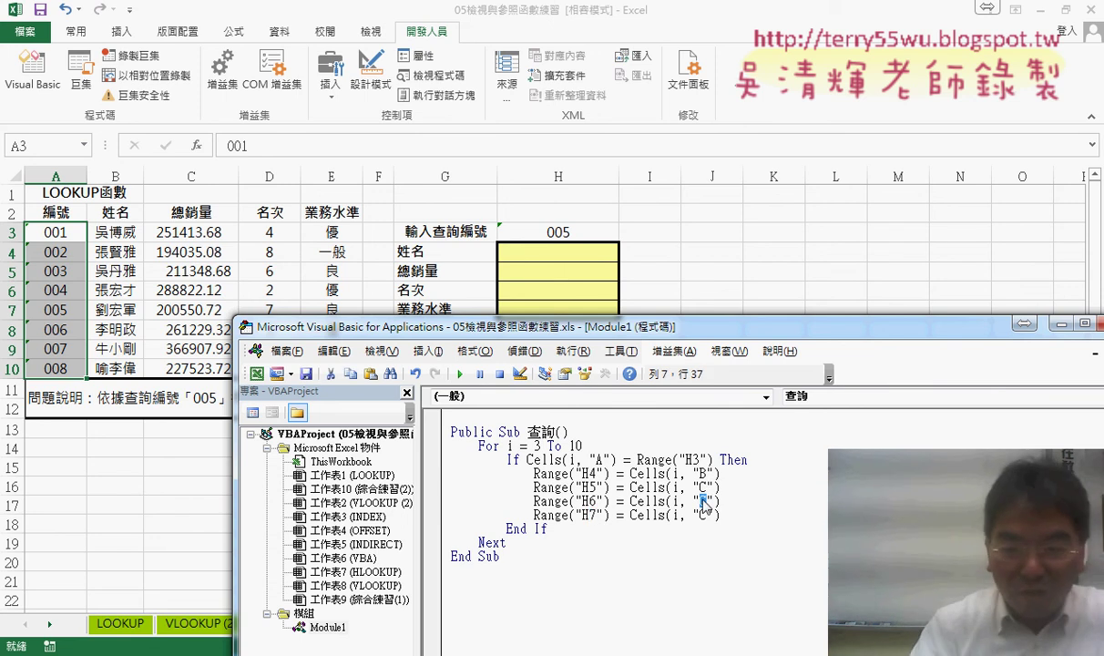
text(D)
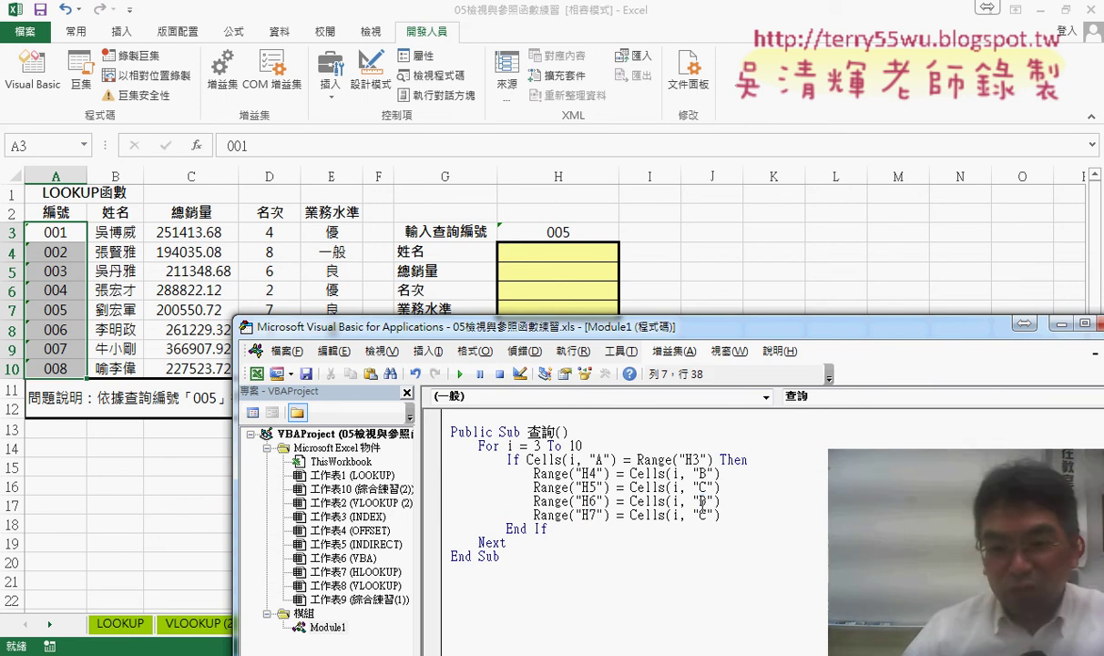
double_click(702, 515)
text(E)
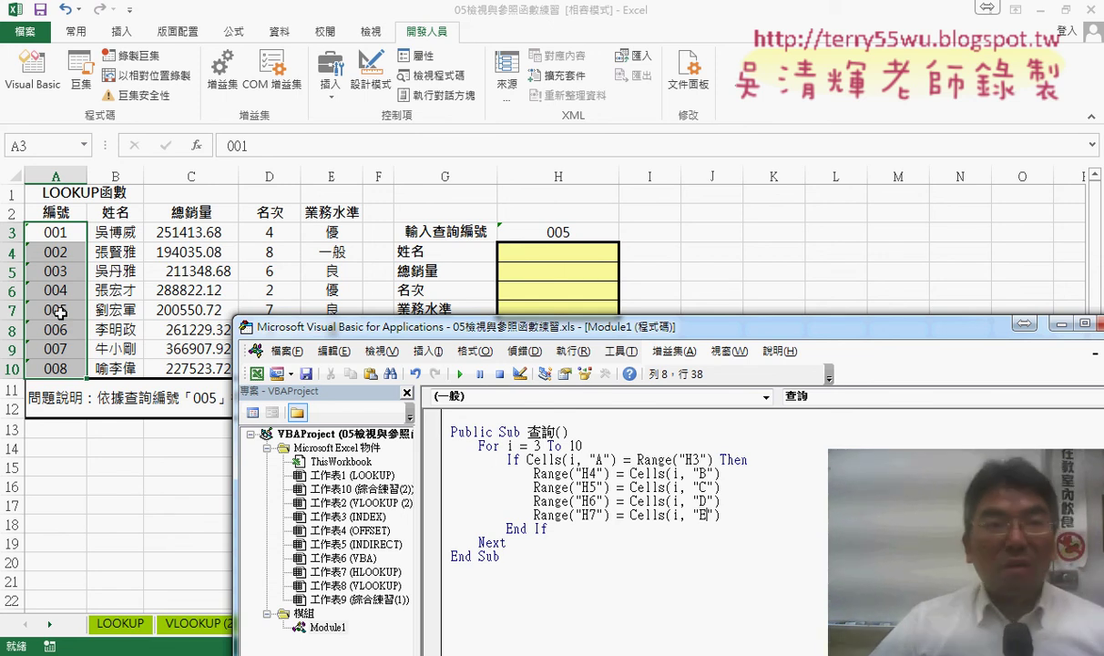
- Add an Exit For statement on a new line after the Range("H7") assignment inside the If block
click(744, 513)
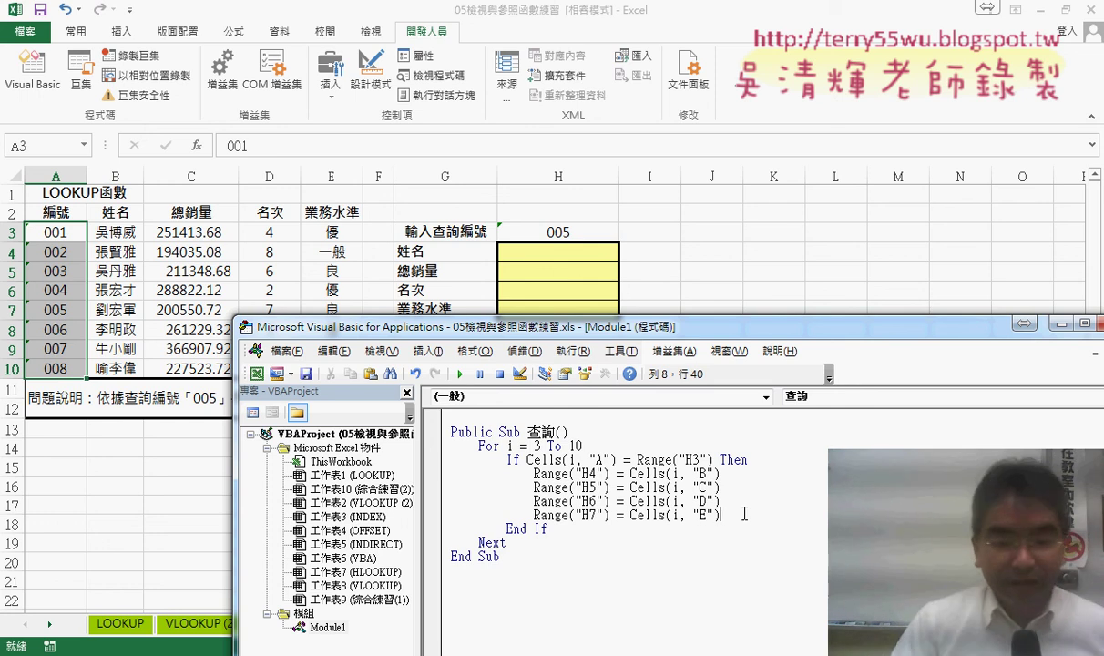
key(Return)
text(ex)
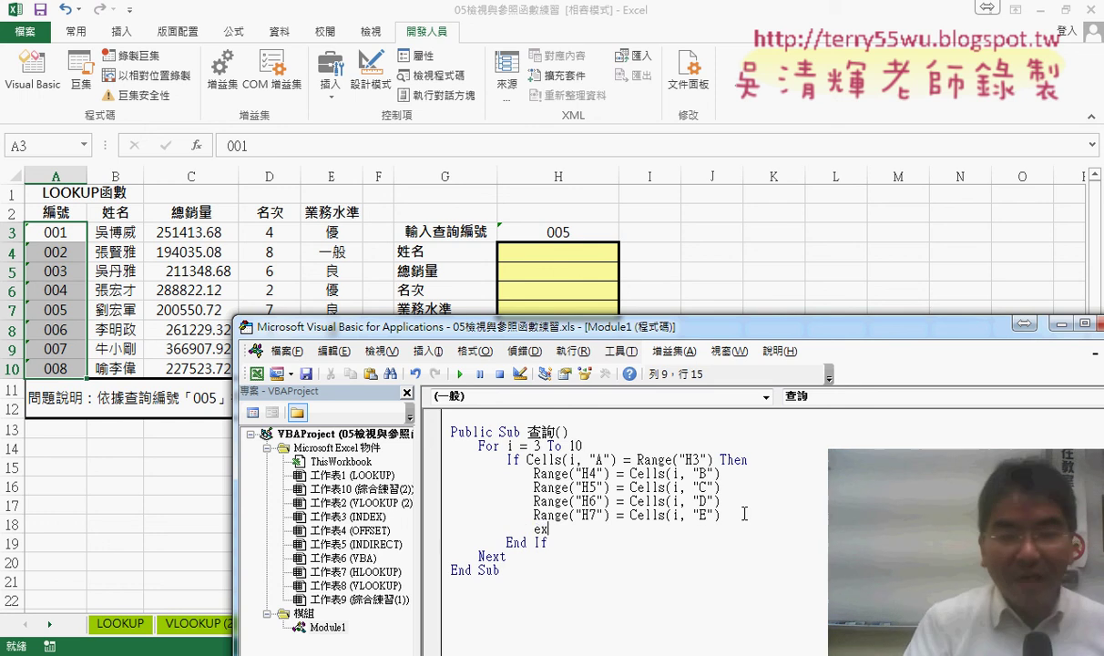
text(it f)
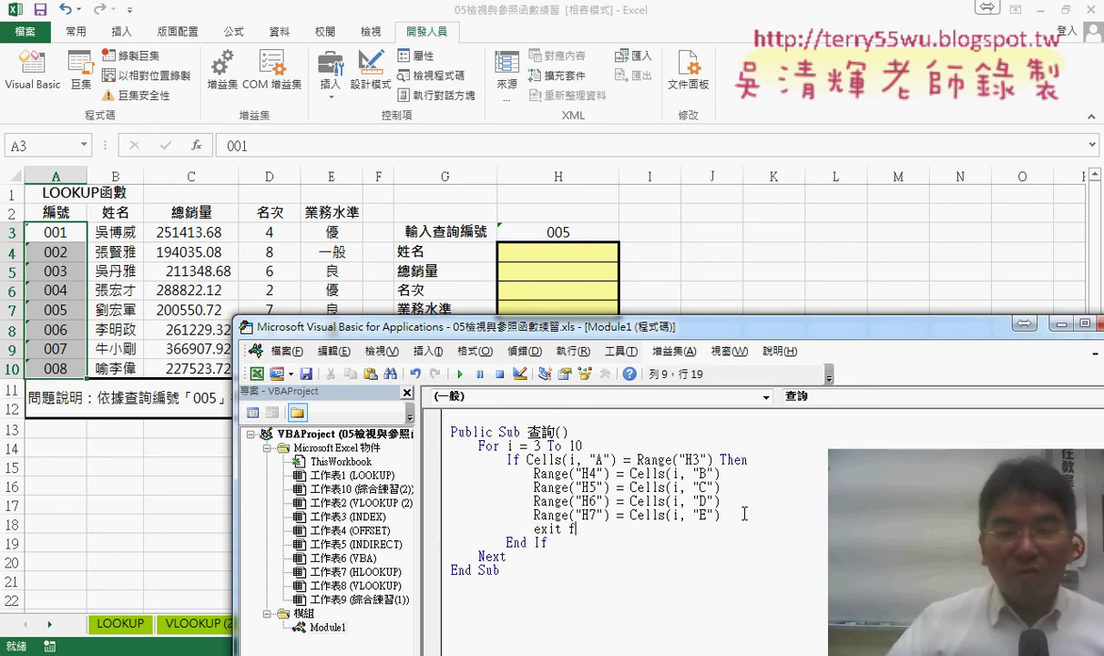
text(or)
click(739, 579)
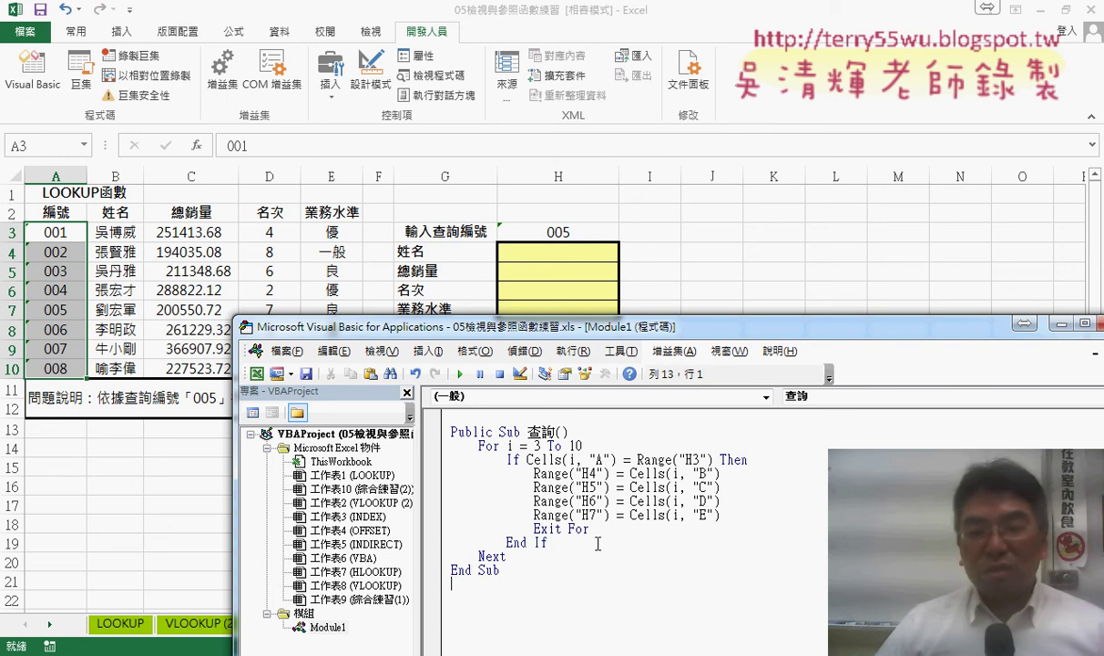
drag(608, 530, 527, 516)
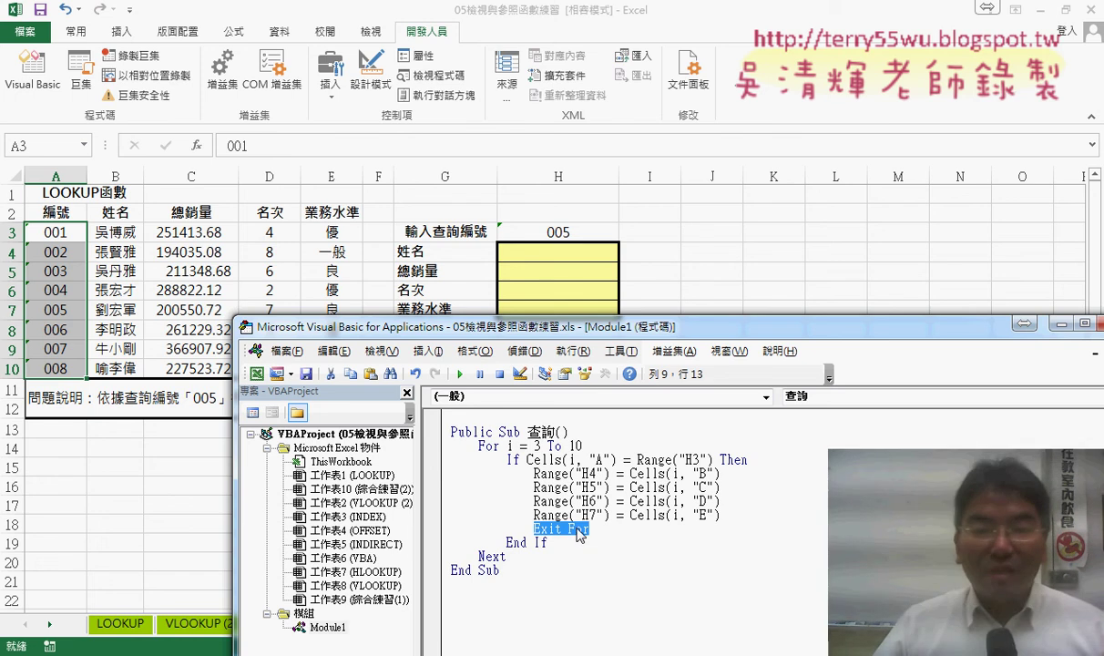
- Run the 查詢 macro with F5 for the current lookup code 005
mouse_move(618, 335)
mouse_down()
mouse_move(745, 320)
mouse_move(999, 102)
mouse_up()
click(971, 251)
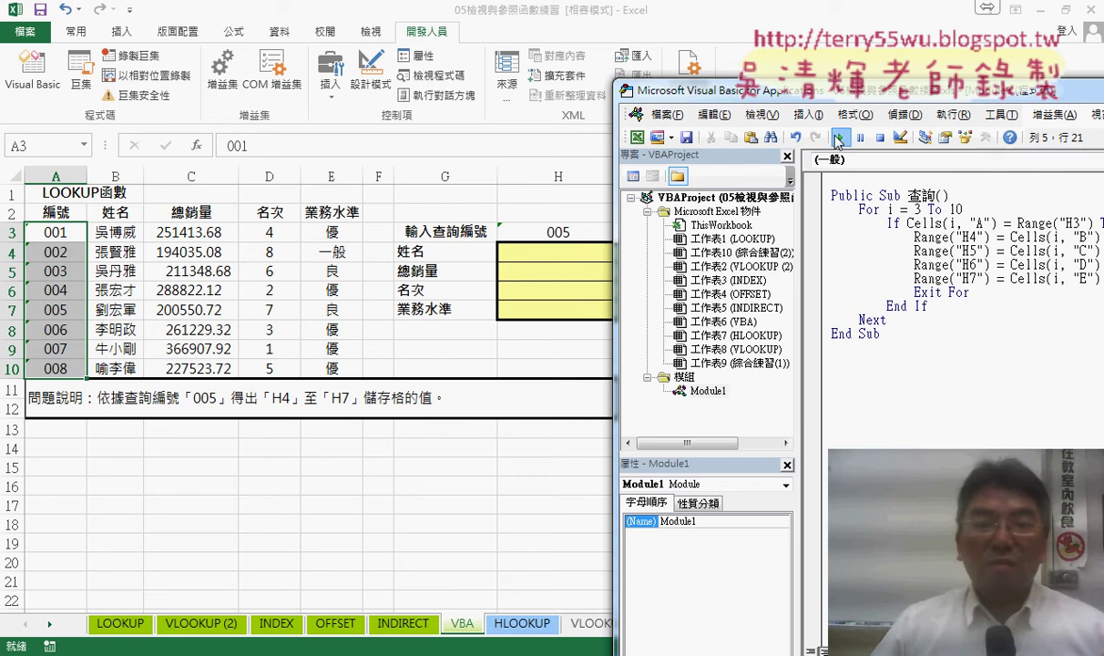
key(F5)
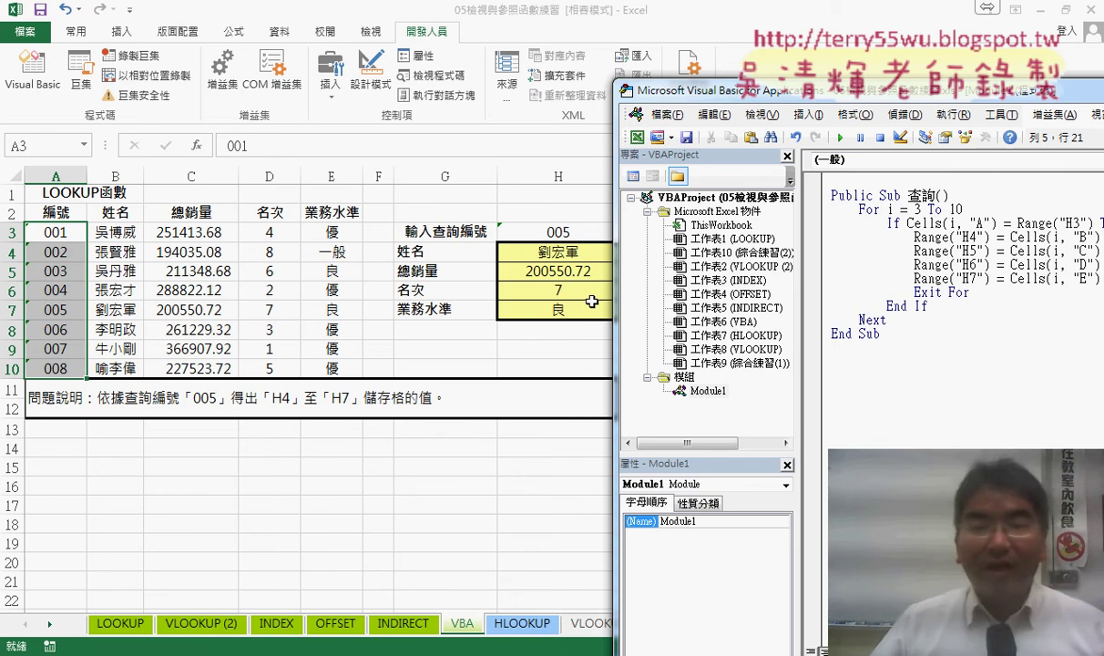
- Change the lookup code in H3 to 006 and rerun the 查詢 macro
click(583, 239)
double_click(560, 232)
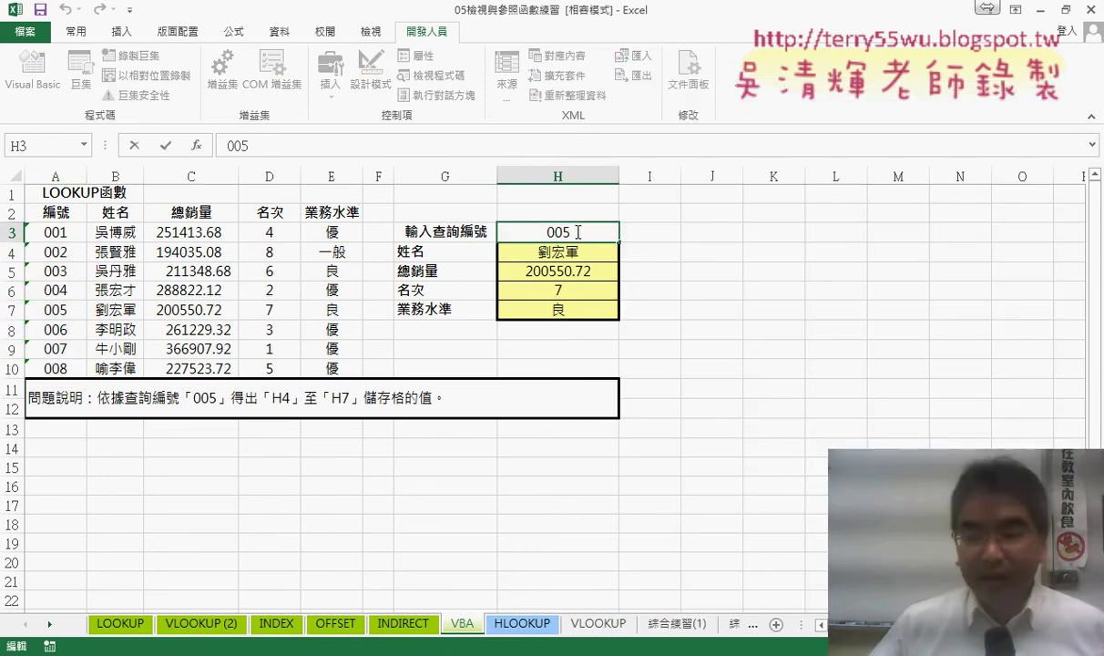
drag(571, 232, 564, 233)
text(6)
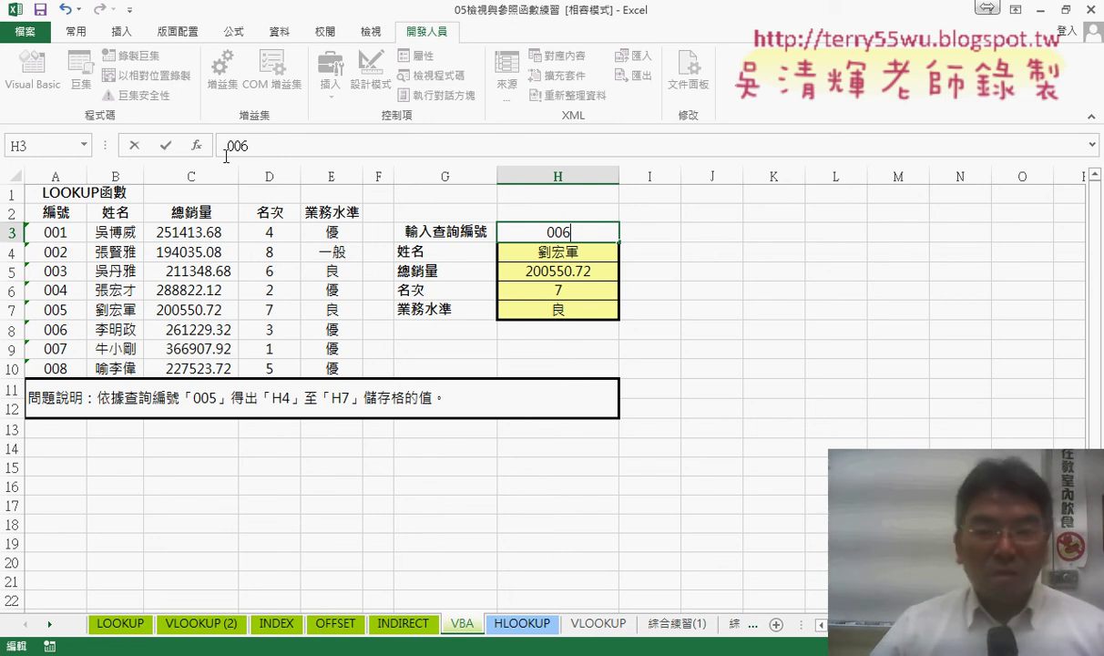
click(165, 146)
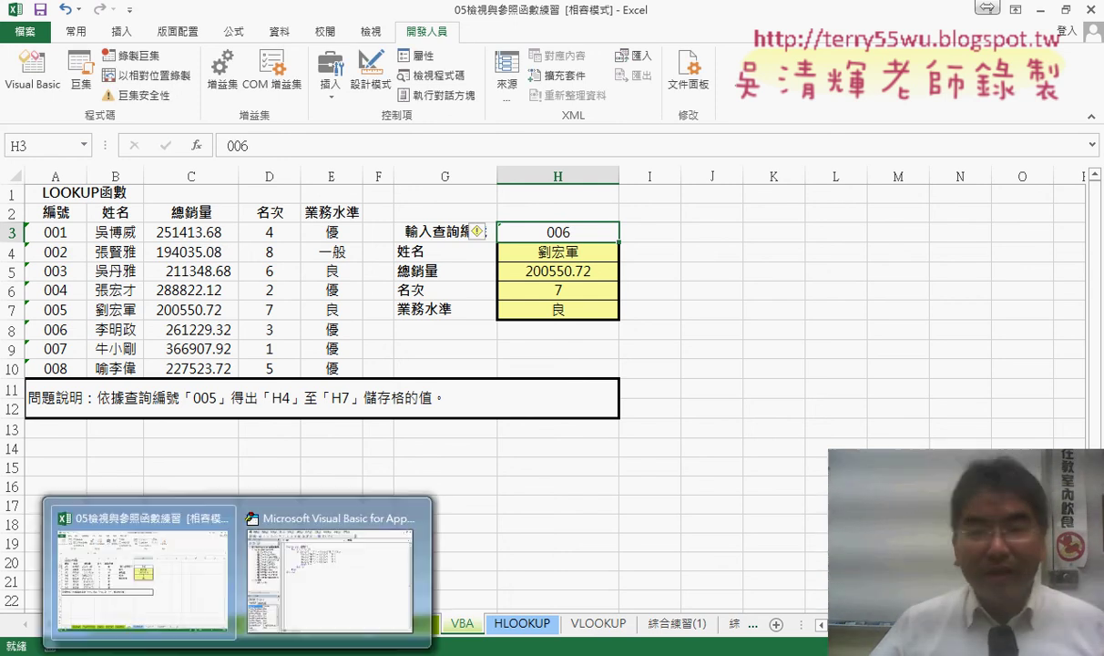
click(321, 587)
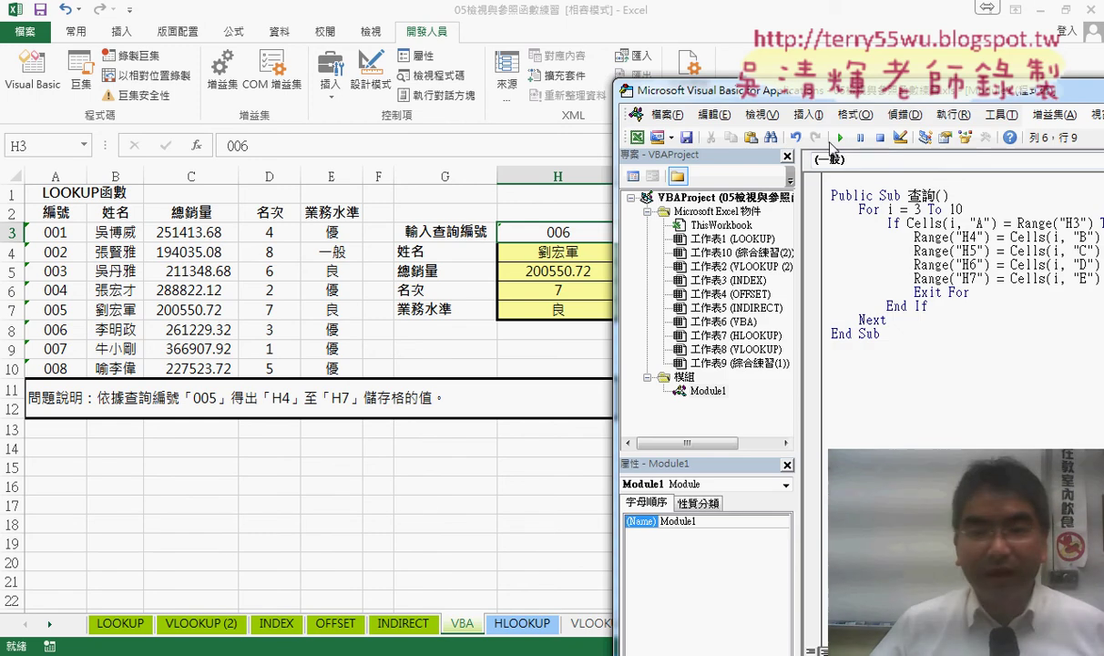
click(838, 137)
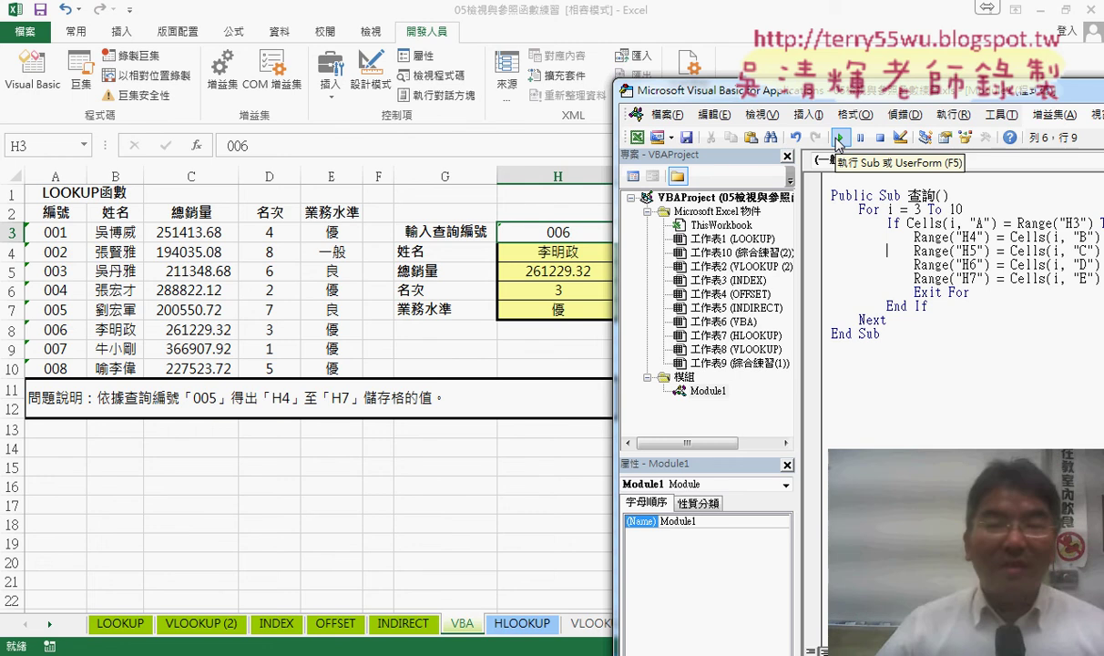
- Draw a Form Control button at I3:J4 and assign it the 查詢 macro
click(574, 352)
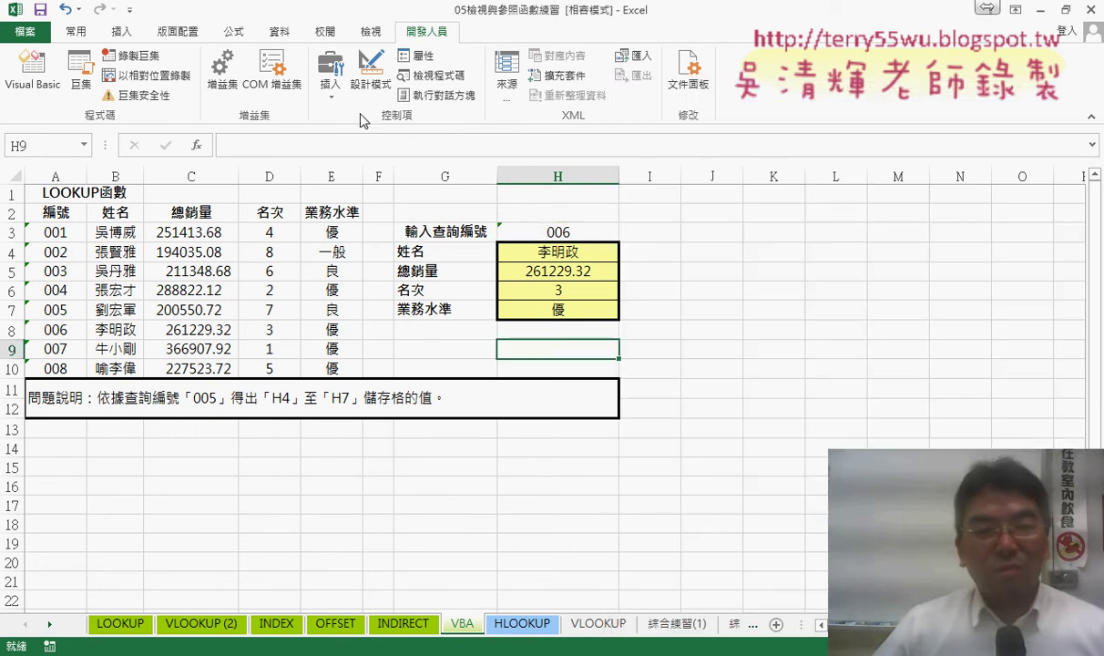
click(330, 78)
click(323, 137)
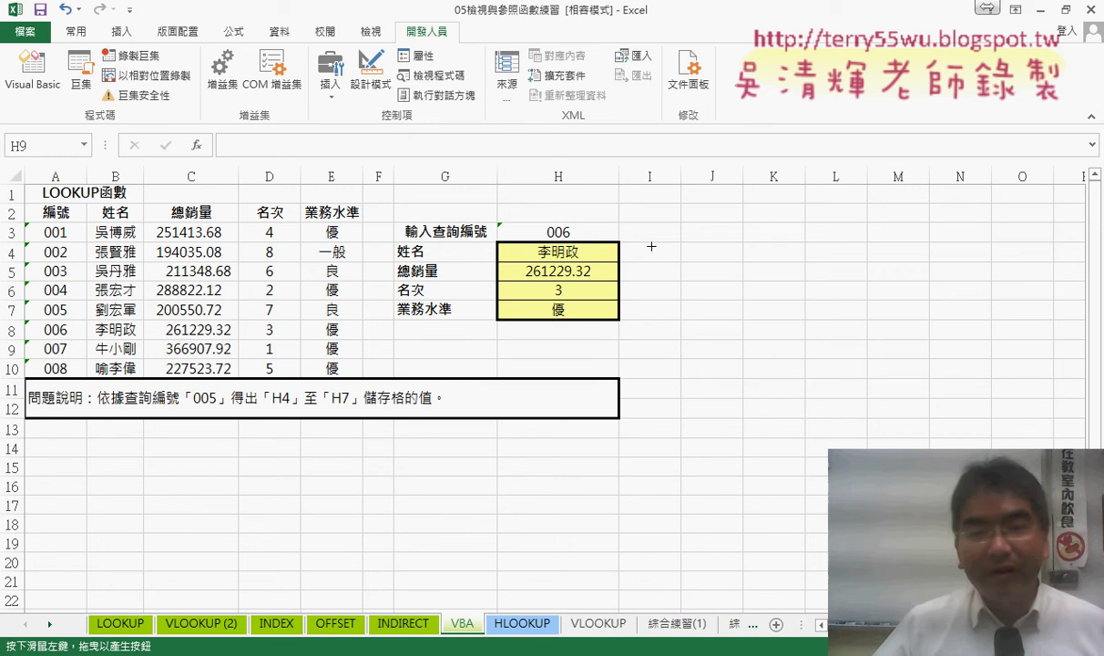
drag(608, 220, 708, 249)
click(693, 171)
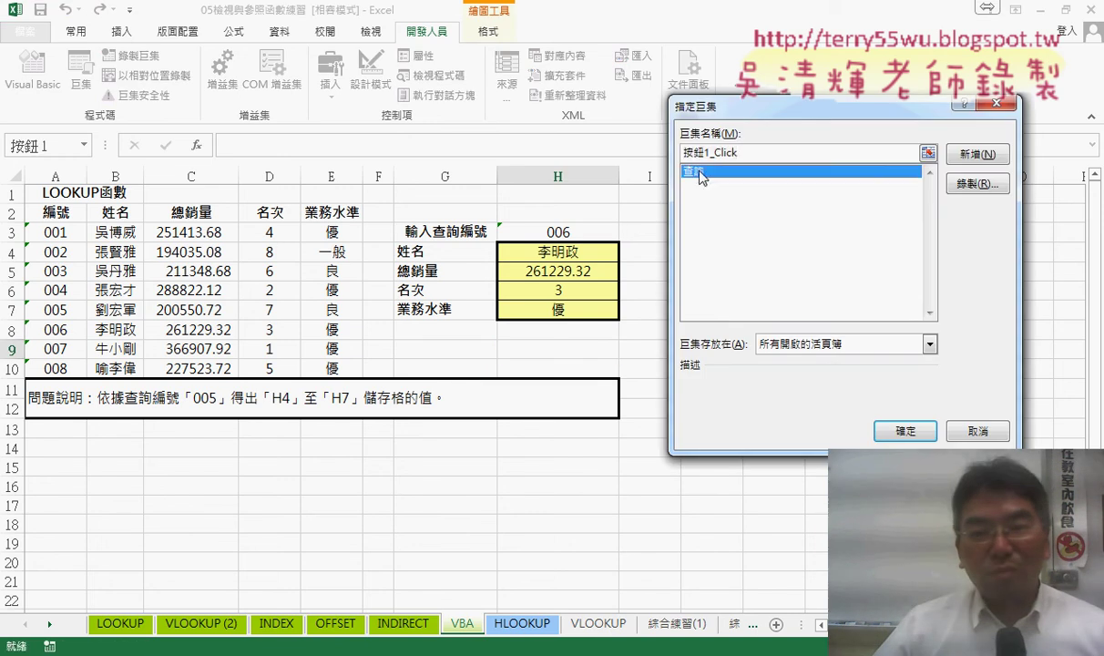
right_click(700, 155)
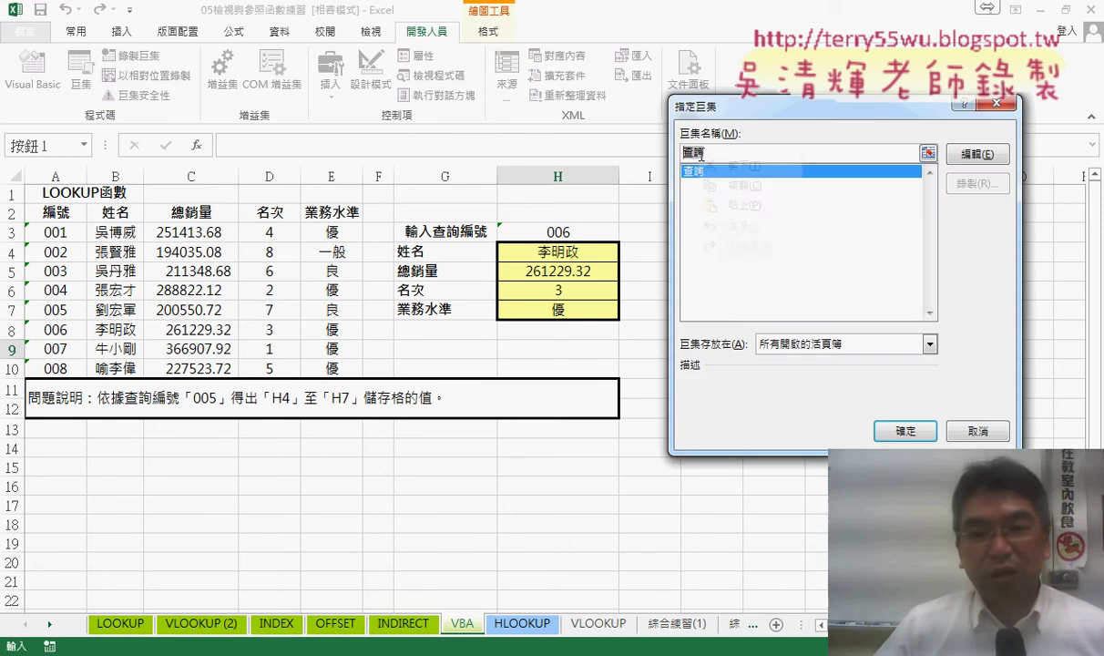
click(904, 430)
- Replace the button's default label with 查詢
drag(676, 245, 712, 246)
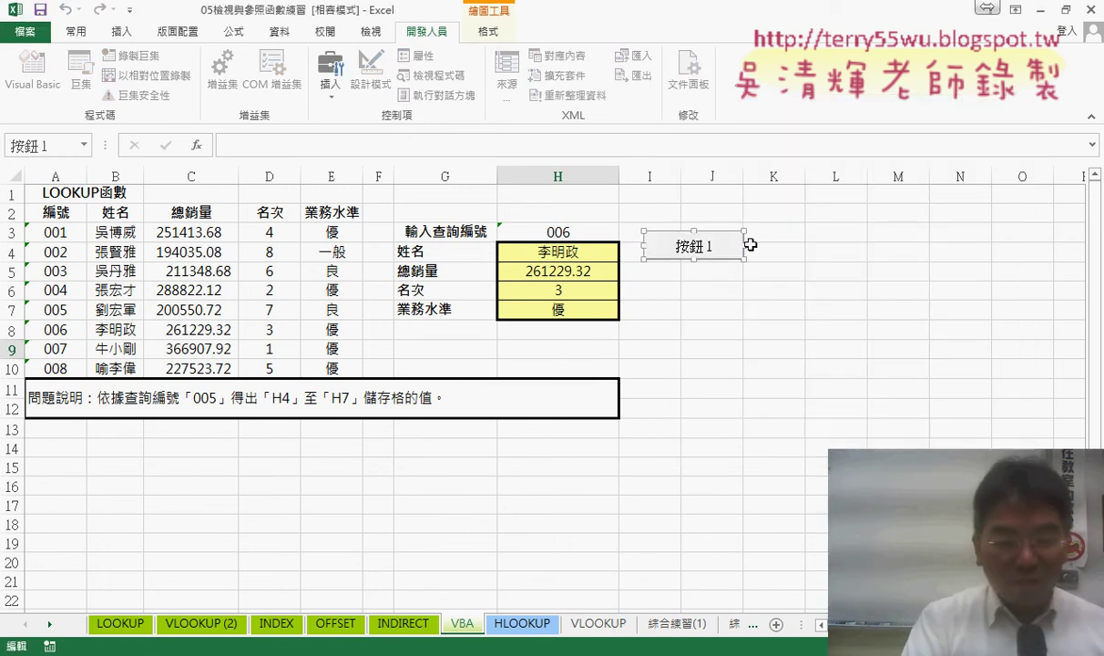
key(Delete)
text(查詢)
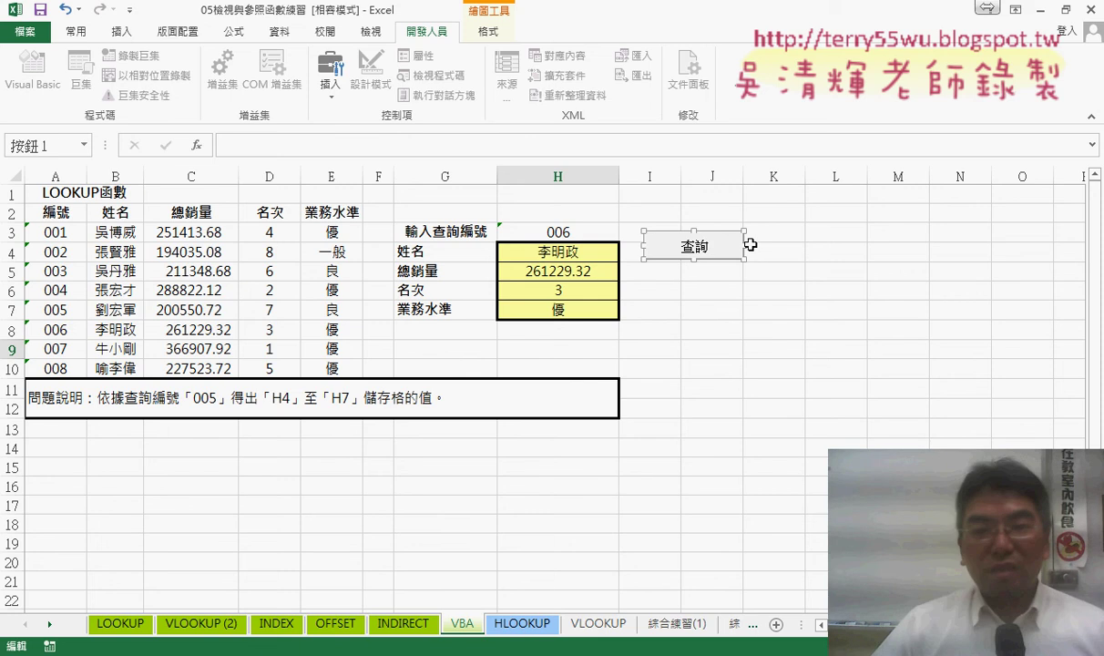
click(707, 309)
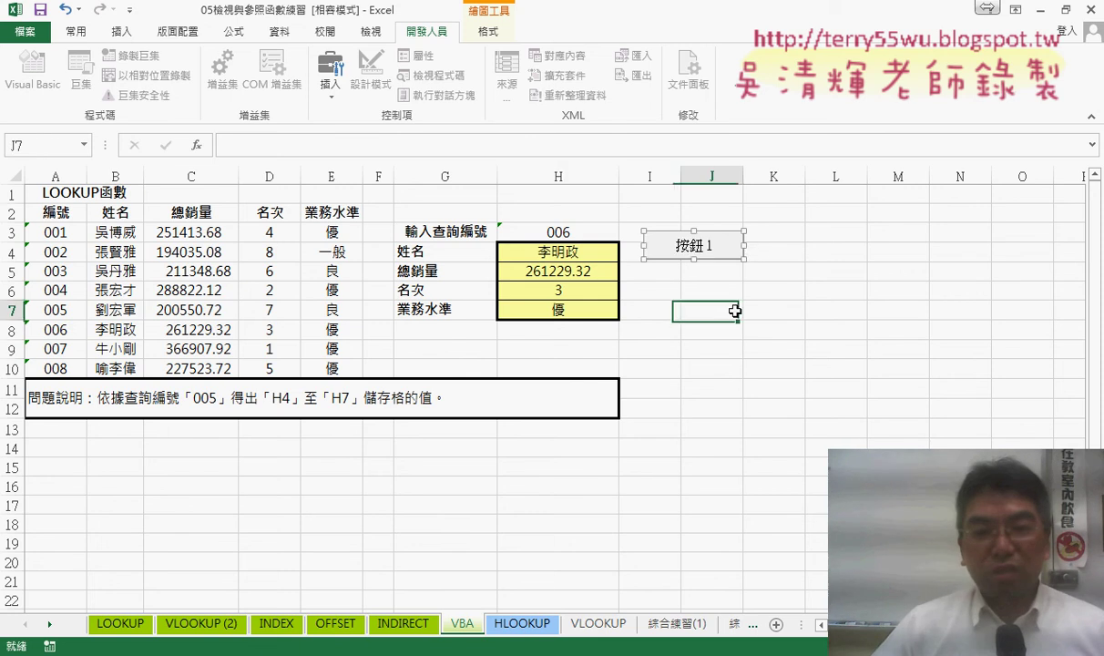
- Enter 007 in H3 and run the lookup with the 查詢 button
double_click(574, 233)
double_click(564, 233)
text(007)
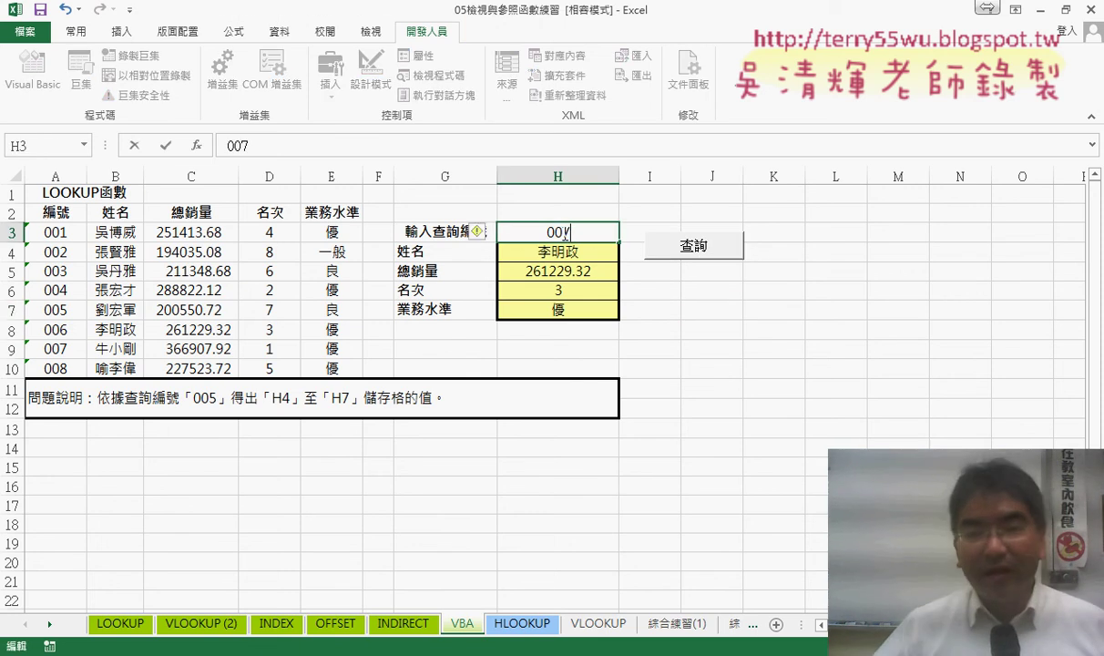
key(Return)
click(694, 244)
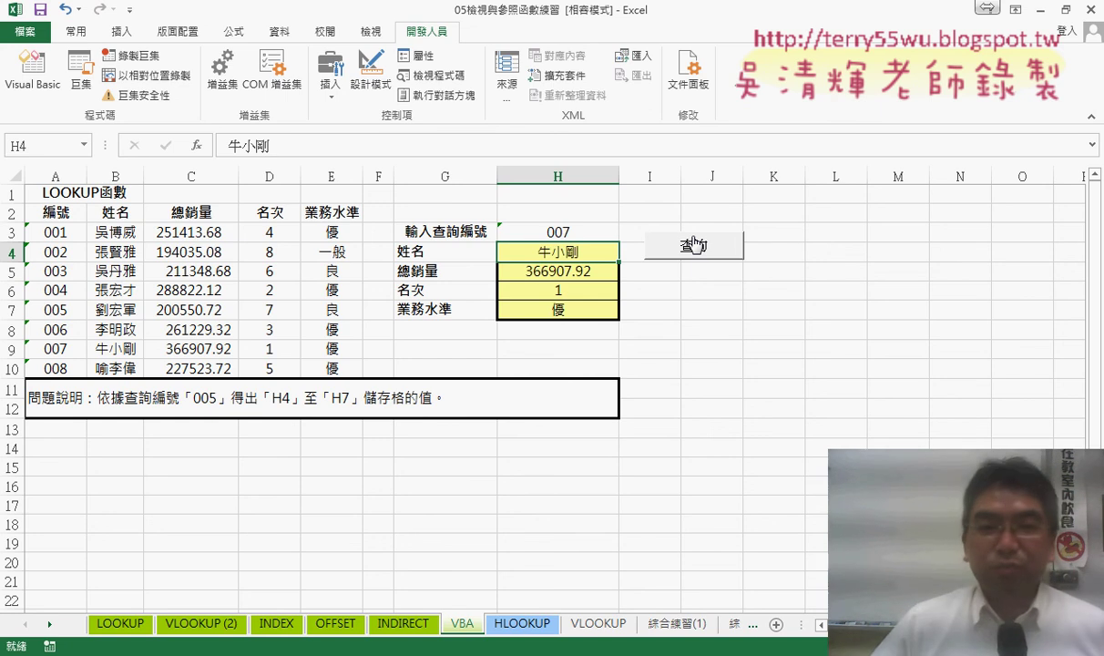
- Change H3 to 008 and run the lookup again with the 查詢 button
double_click(564, 229)
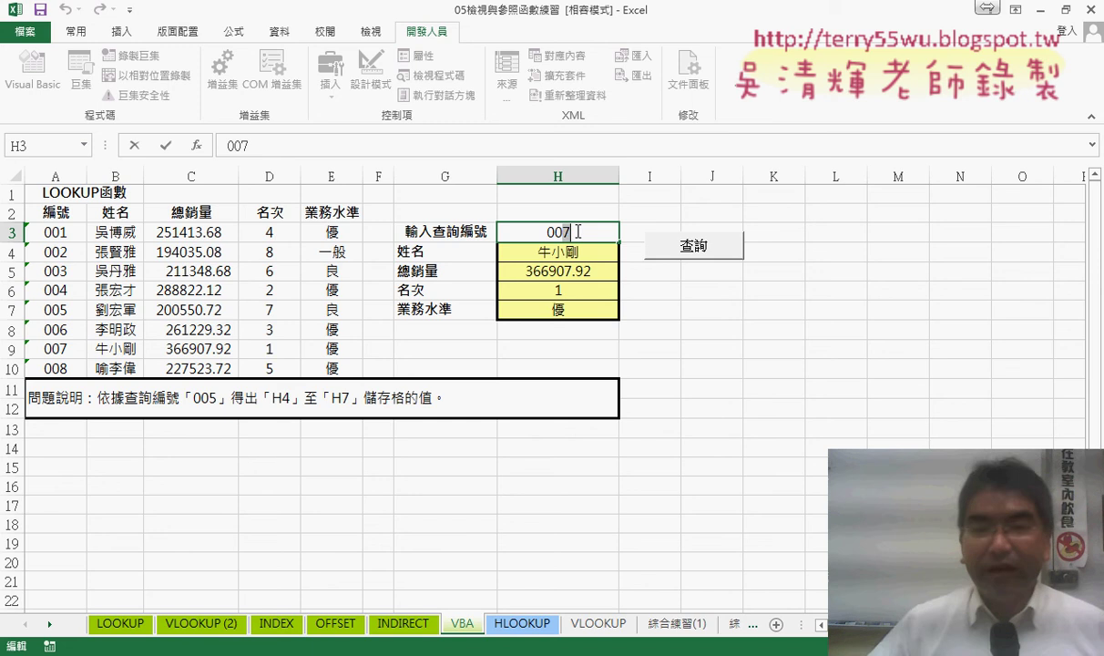
key(BackSpace)
text(8)
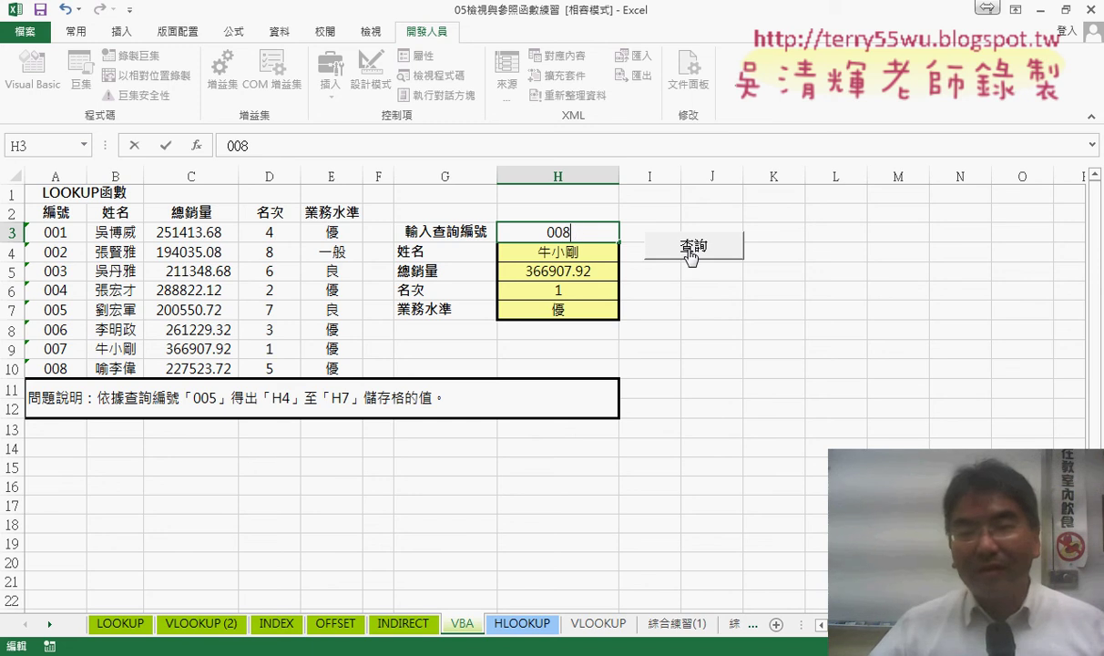
click(690, 247)
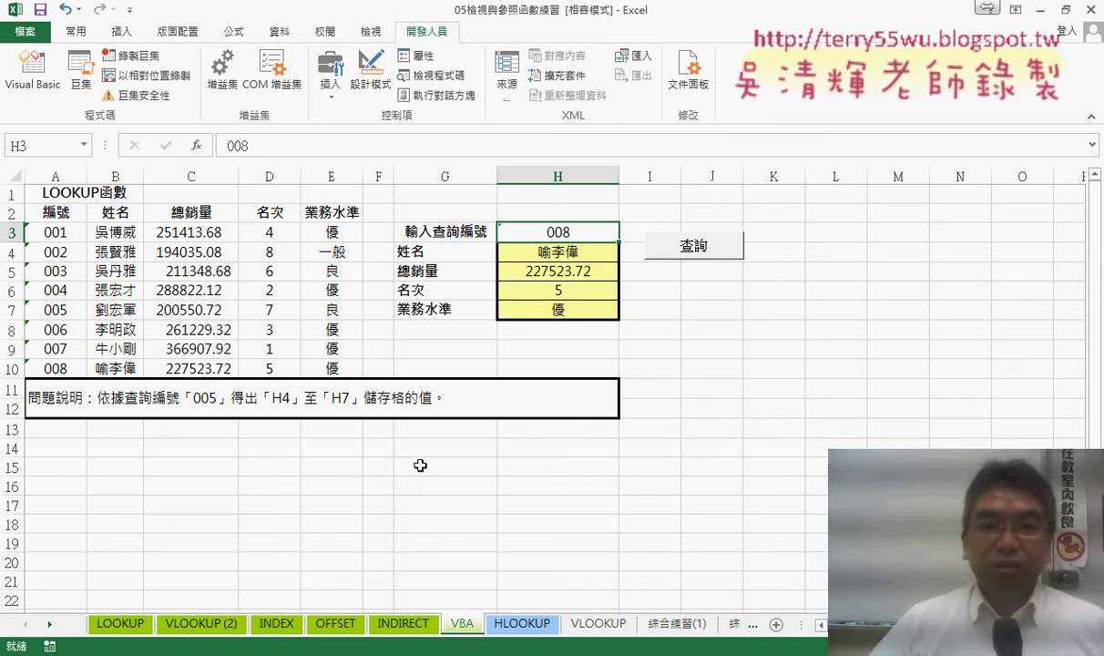
- Open the VBA editor, widen the Project pane and select the workbook's project
click(33, 69)
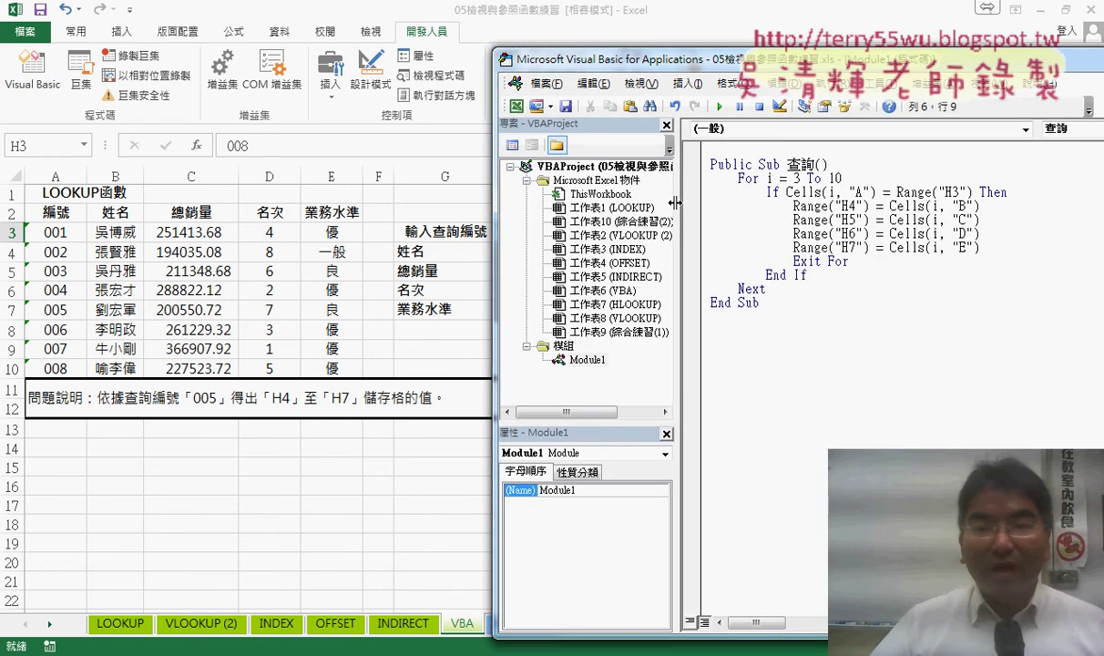
drag(675, 202, 755, 202)
click(652, 169)
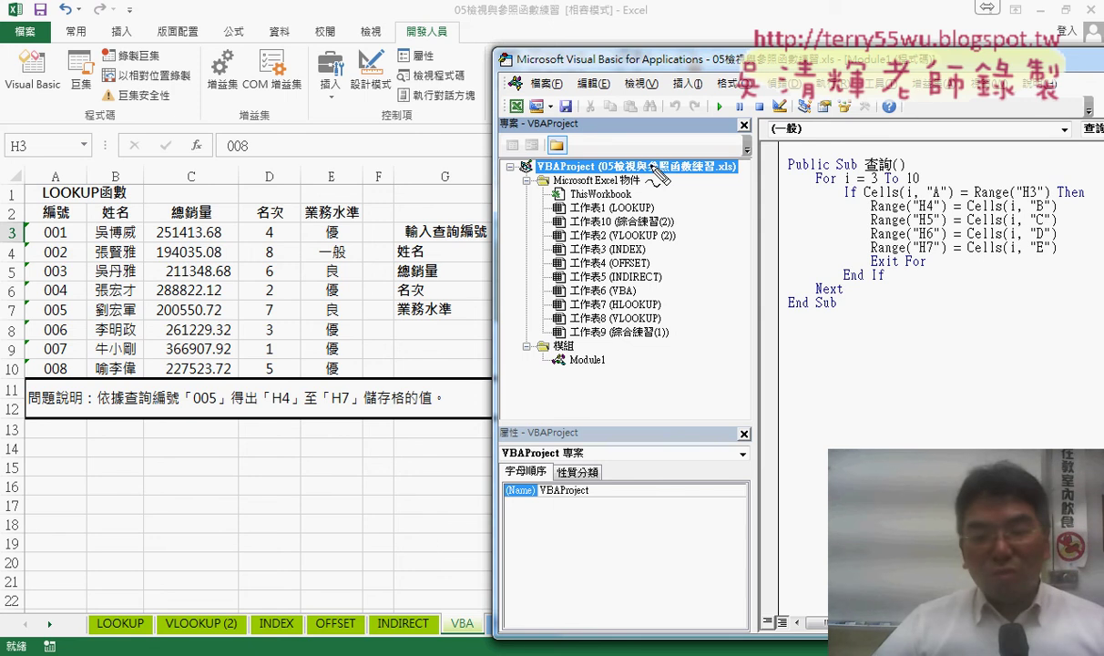
drag(460, 601, 456, 604)
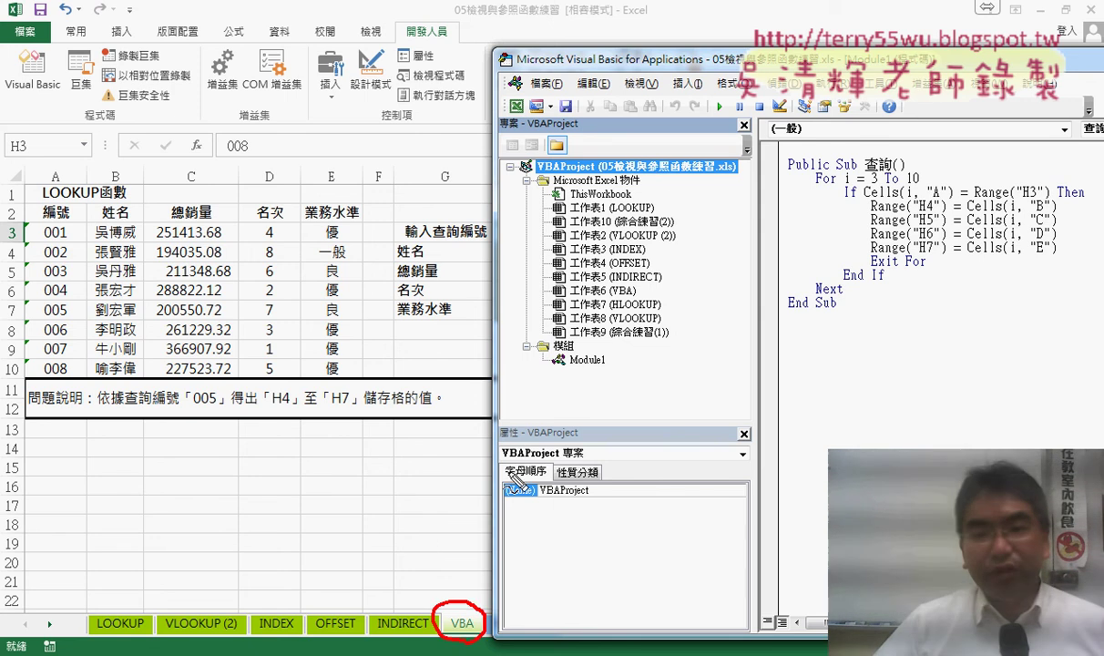
drag(619, 284, 651, 296)
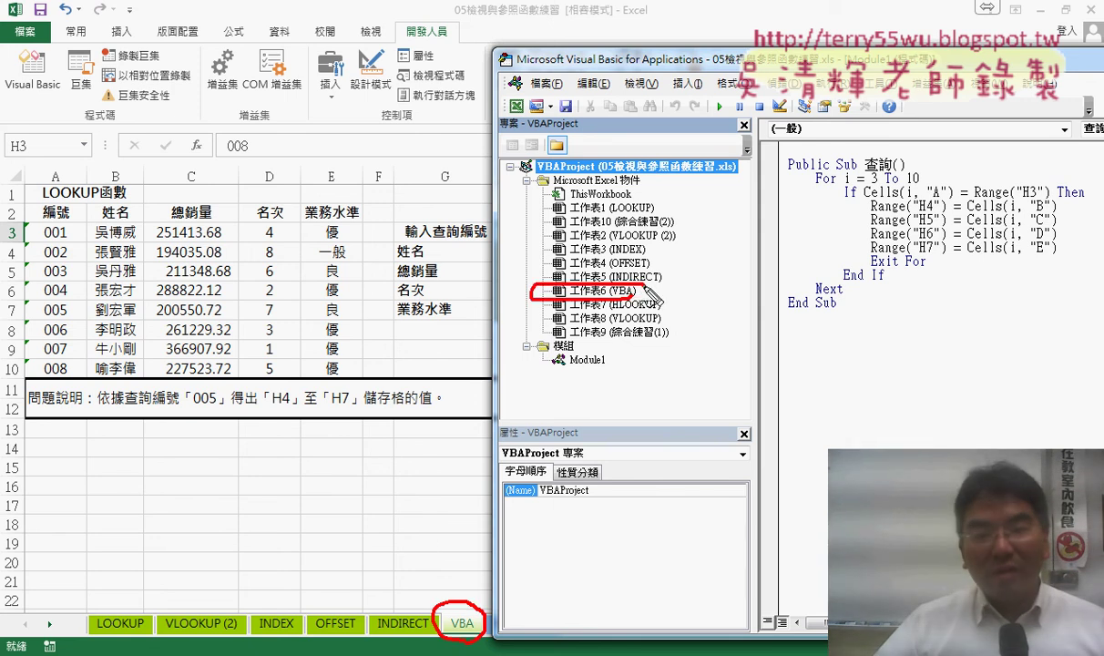
drag(489, 308, 528, 291)
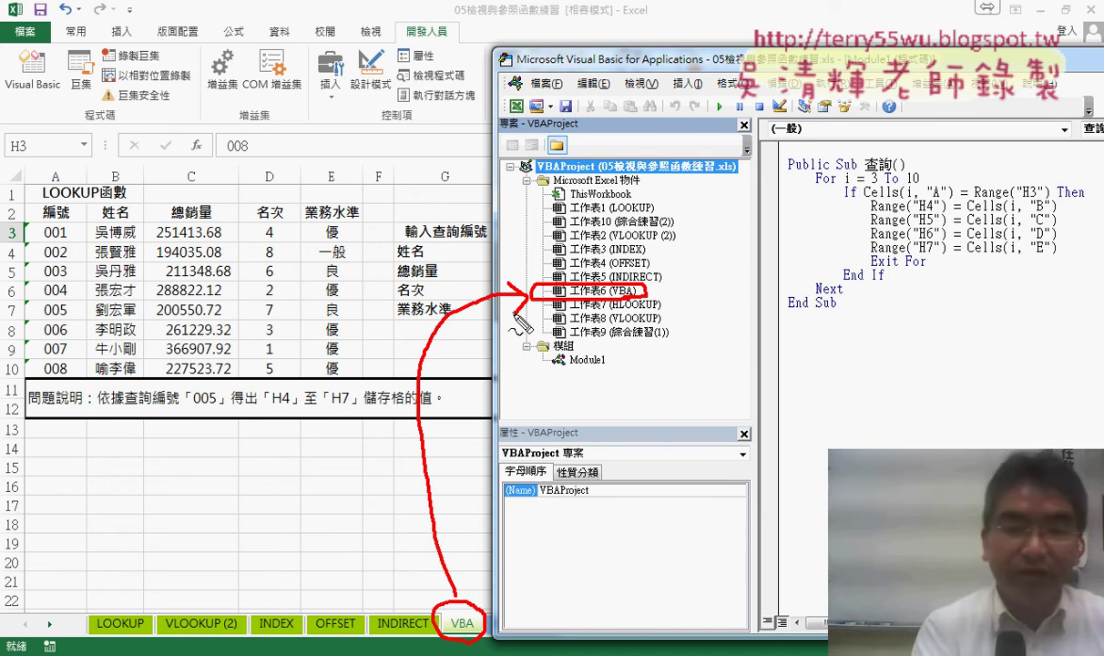
key(Escape)
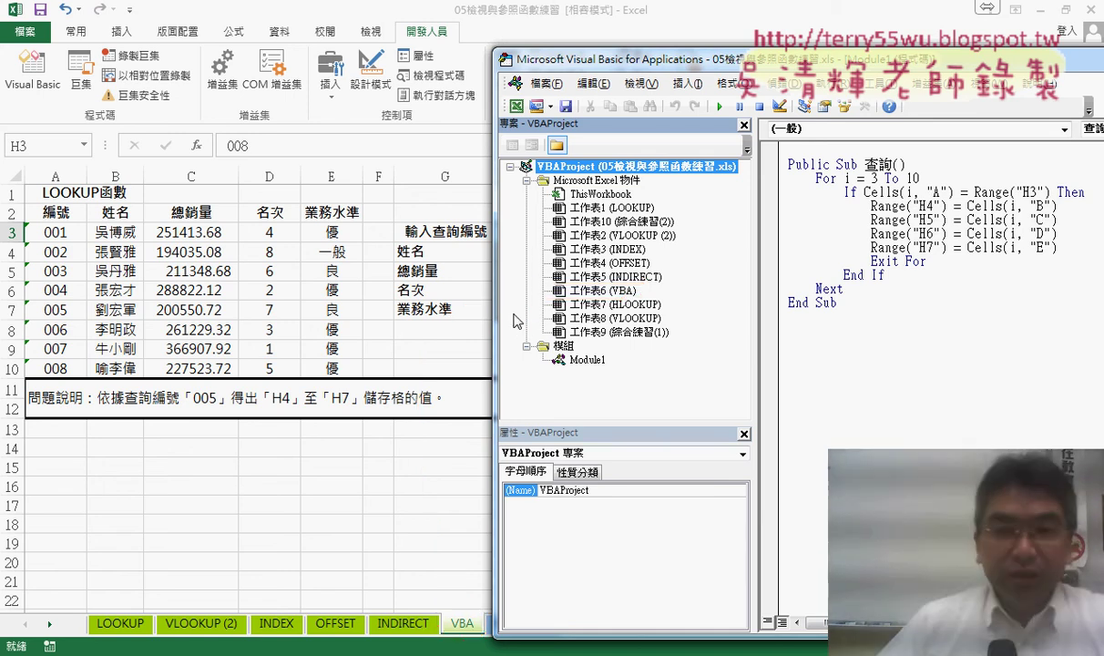
- Reposition the editor beside the column H results and select the whole 查詢 procedure
drag(564, 59, 691, 34)
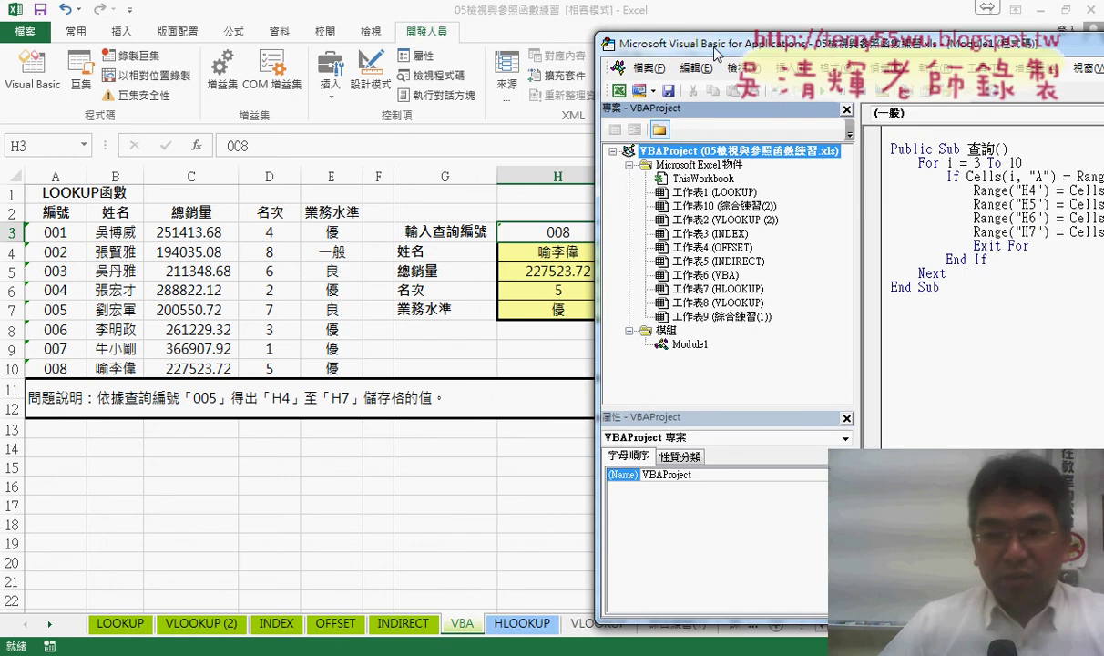
drag(856, 43, 529, 45)
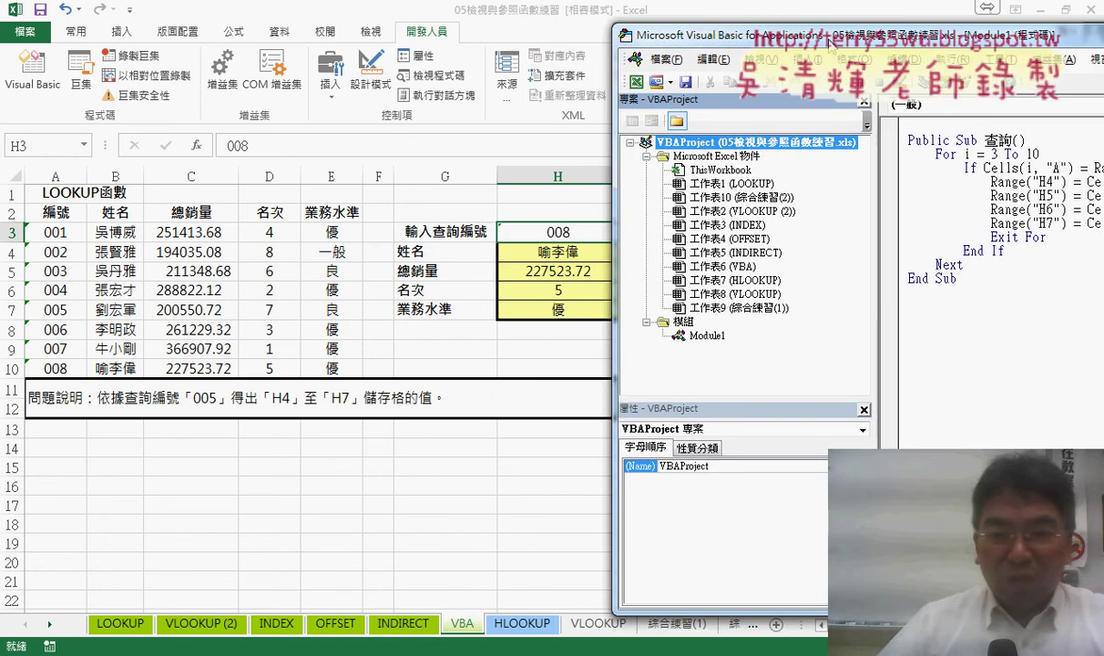
drag(681, 283, 582, 138)
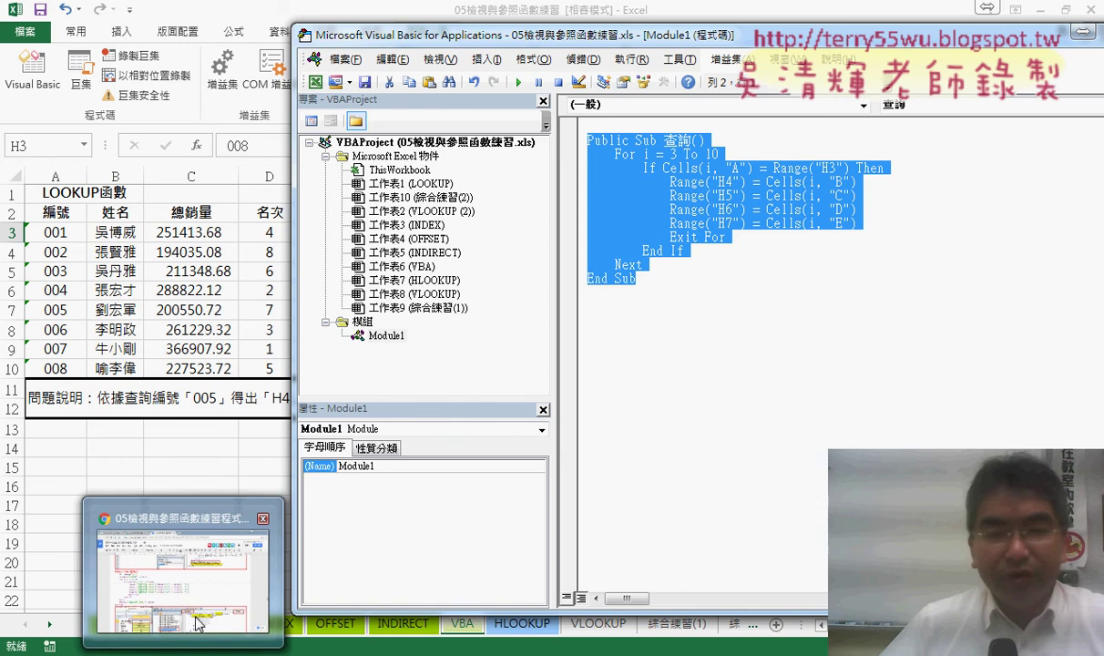
- Switch to the 05檢視與參照函數練習程式碼 Google Doc and scroll up to the 同工作表查詢VBA code
click(198, 623)
scroll(327, 400, up, 1)
scroll(327, 400, up, 5)
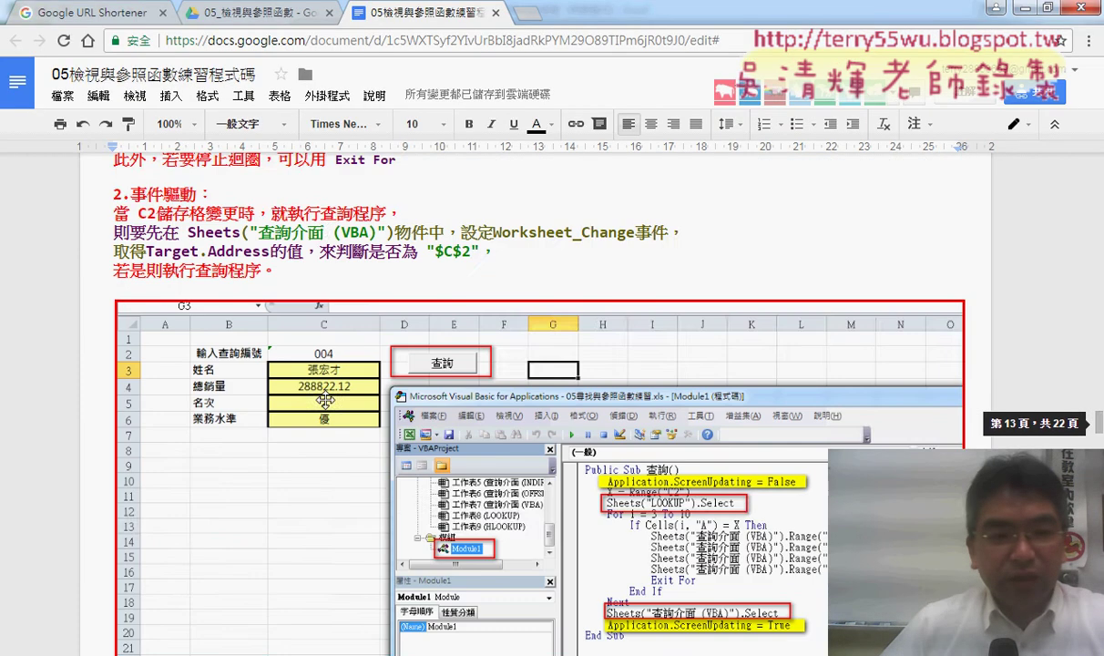
scroll(327, 401, up, 5)
scroll(327, 400, up, 3)
scroll(325, 399, up, 1)
scroll(323, 364, up, 1)
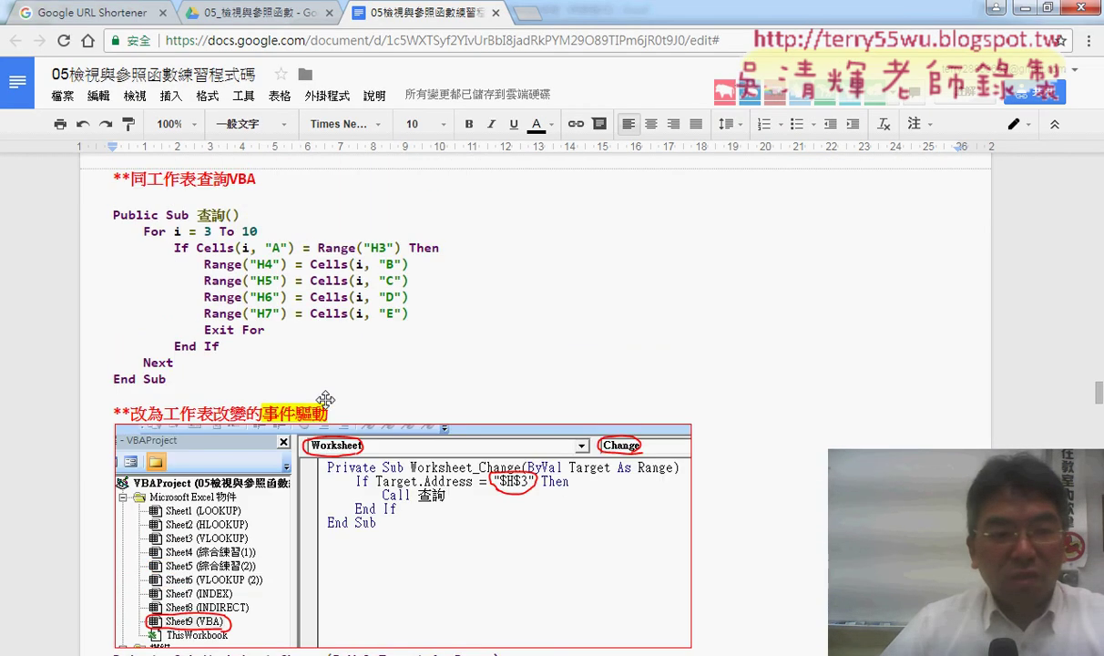
scroll(323, 347, up, 1)
mouse_move(167, 397)
mouse_down()
mouse_move(123, 339)
mouse_move(98, 239)
mouse_up()
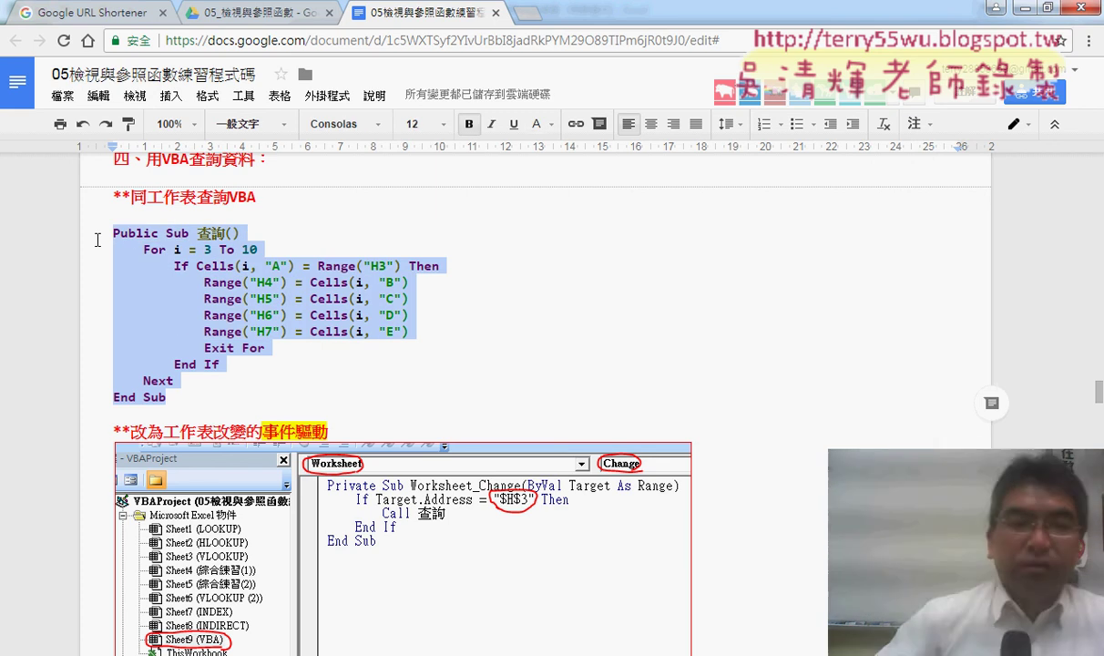